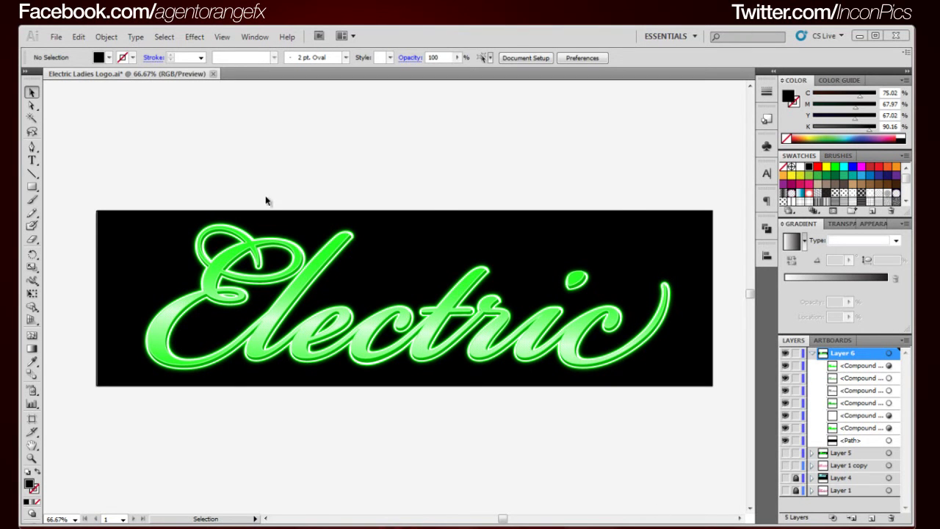
Check the logo artwork and black background, then edit Artboard 1 at 1480.43 × 420 px.
drag(239, 173, 562, 437)
click(564, 439)
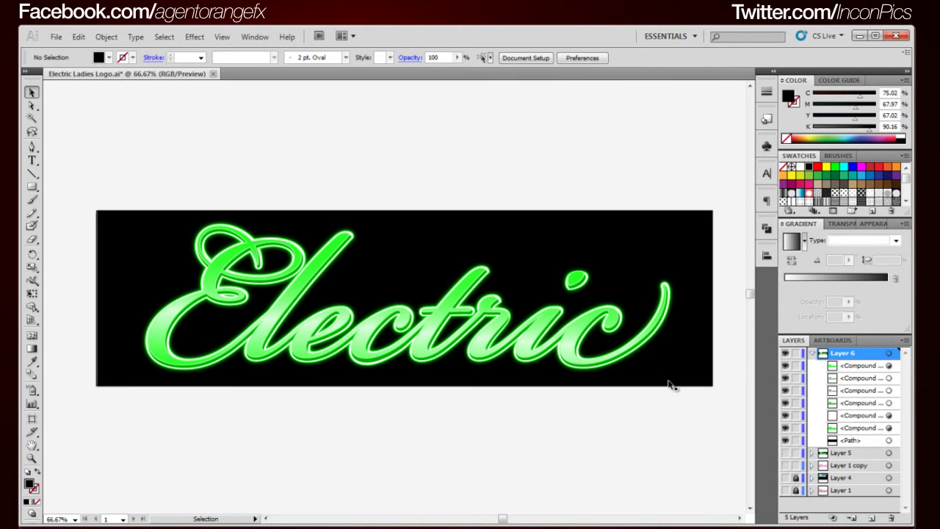
click(106, 217)
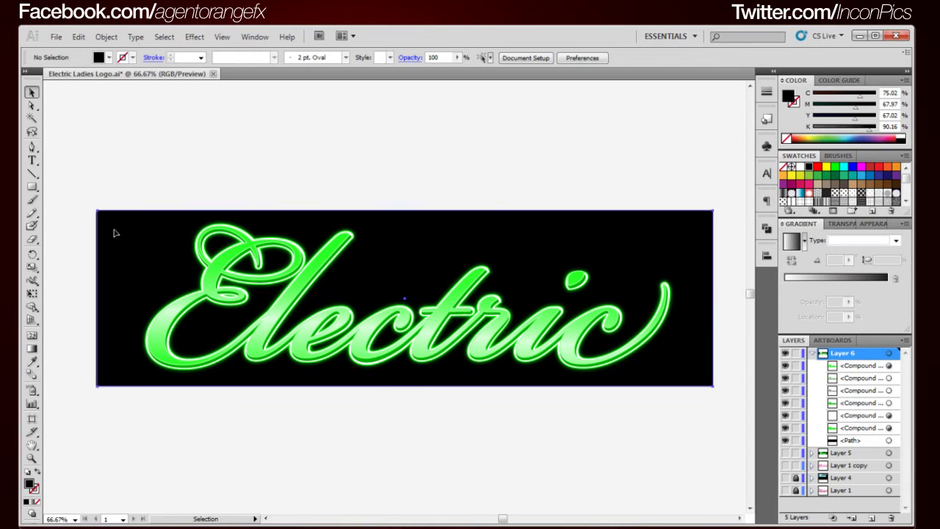
click(90, 295)
click(110, 297)
click(90, 301)
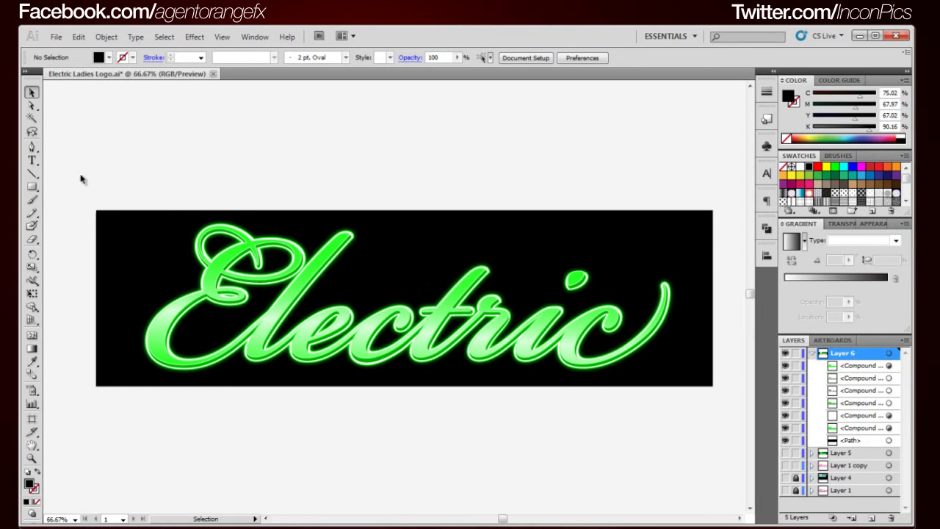
click(31, 419)
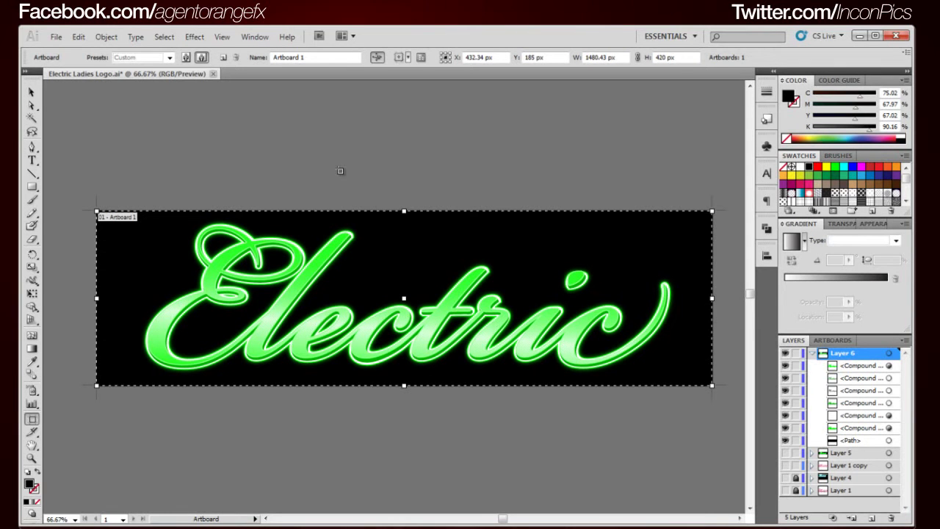
Select the logo paths and try deleting the black background rectangle, then undo the deletion.
click(32, 92)
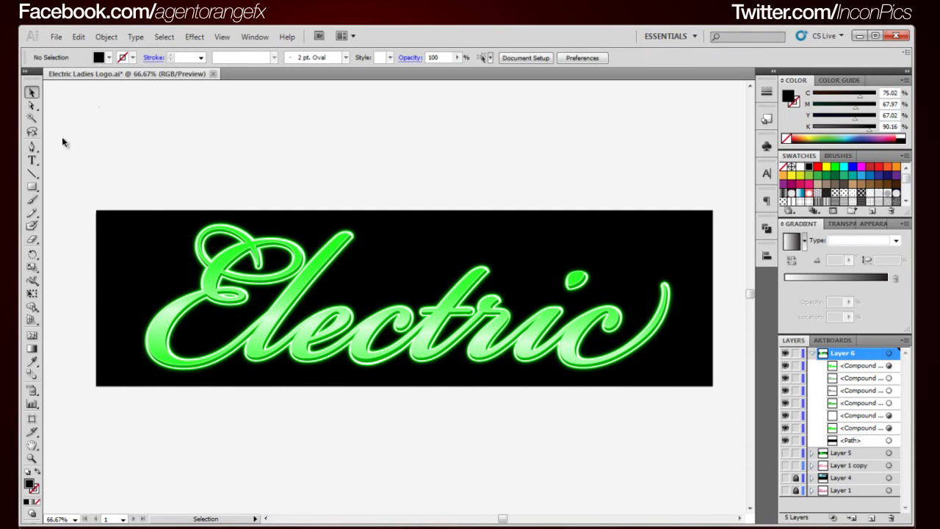
drag(74, 167, 706, 271)
click(78, 184)
drag(87, 175, 688, 277)
click(701, 419)
click(889, 441)
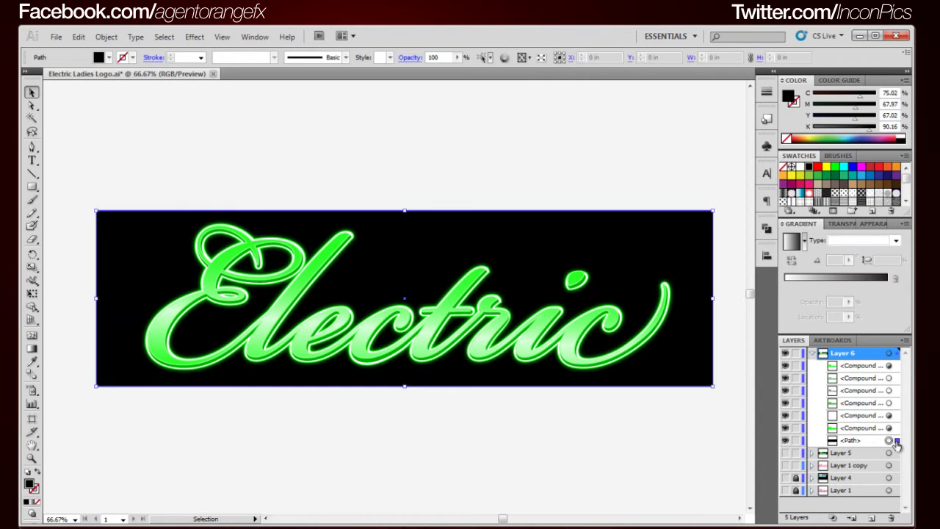
key(Delete)
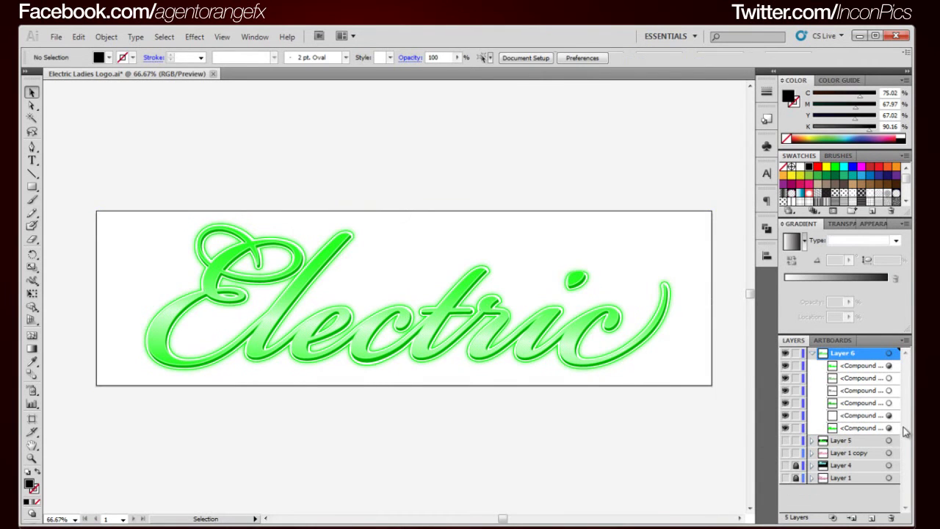
key(ctrl+z)
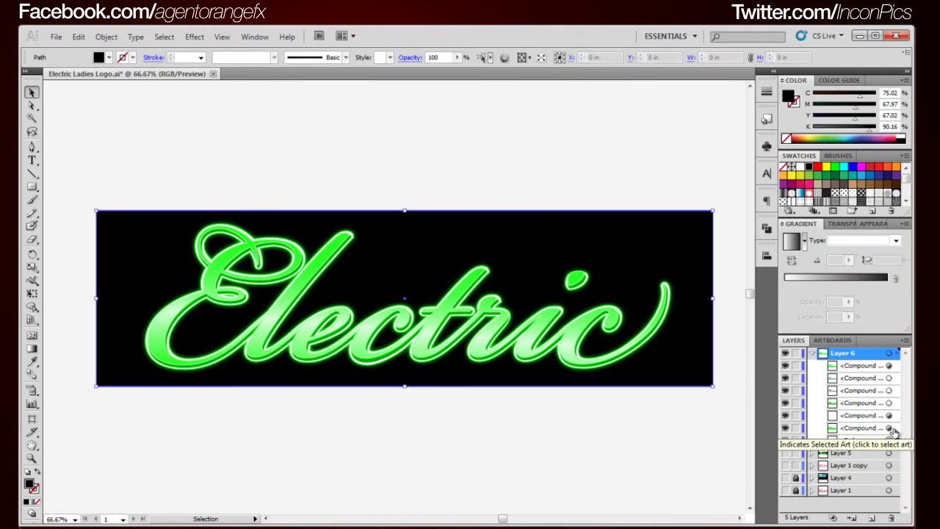
click(612, 430)
Pull the black background rectangle's left and right edges inward, then save the file.
click(680, 365)
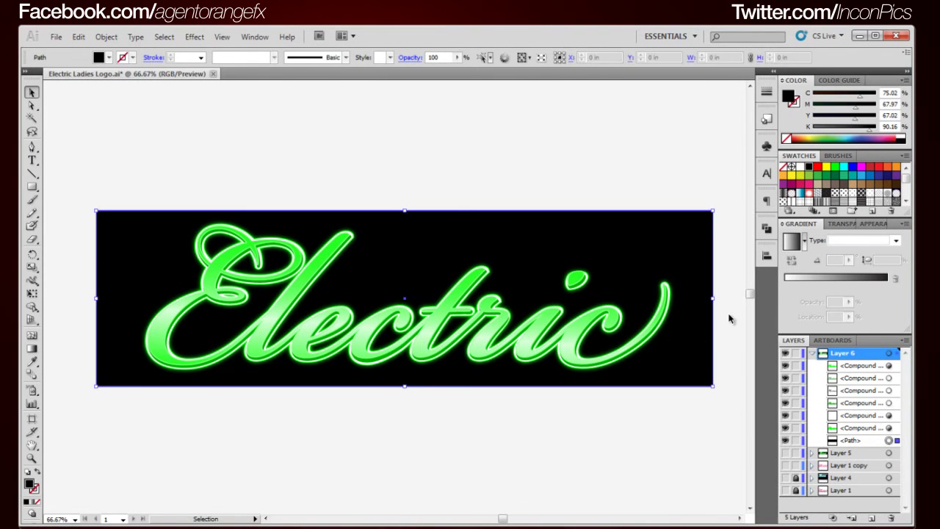
drag(704, 301, 704, 302)
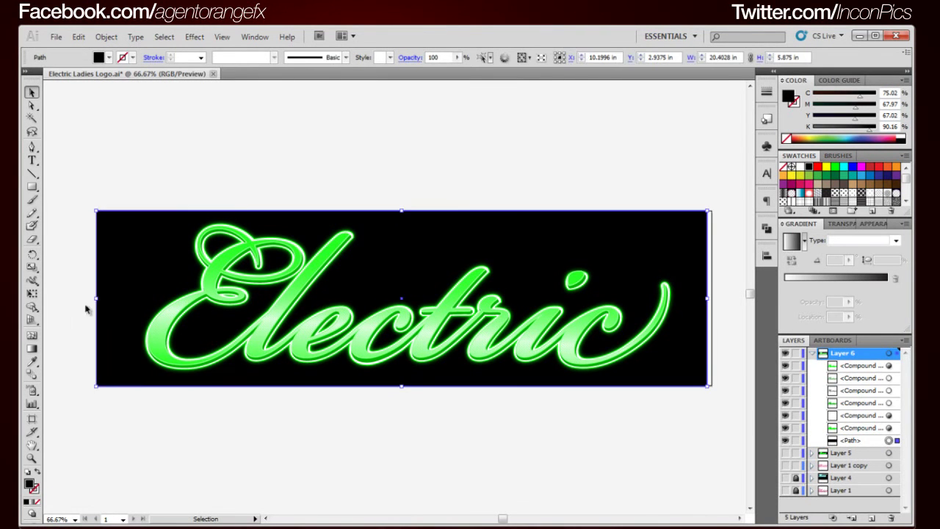
drag(97, 300, 132, 299)
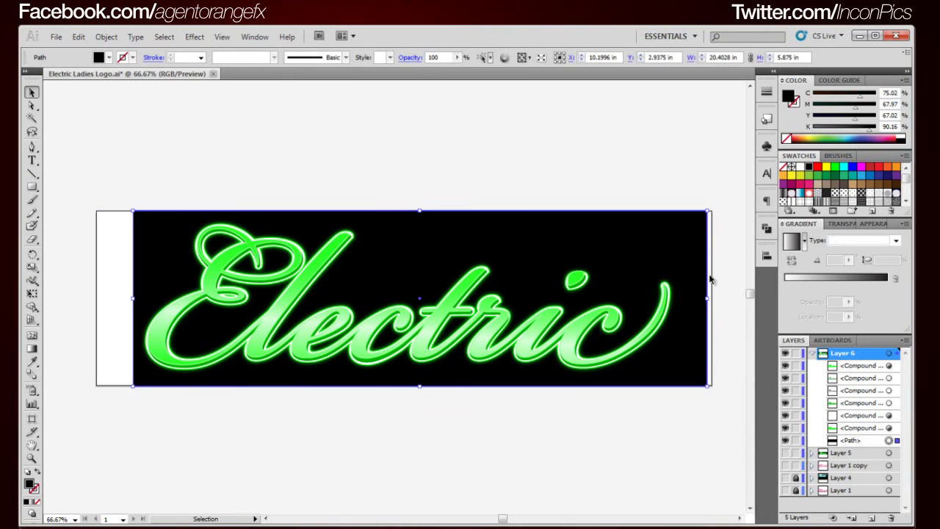
drag(709, 298, 693, 298)
click(663, 196)
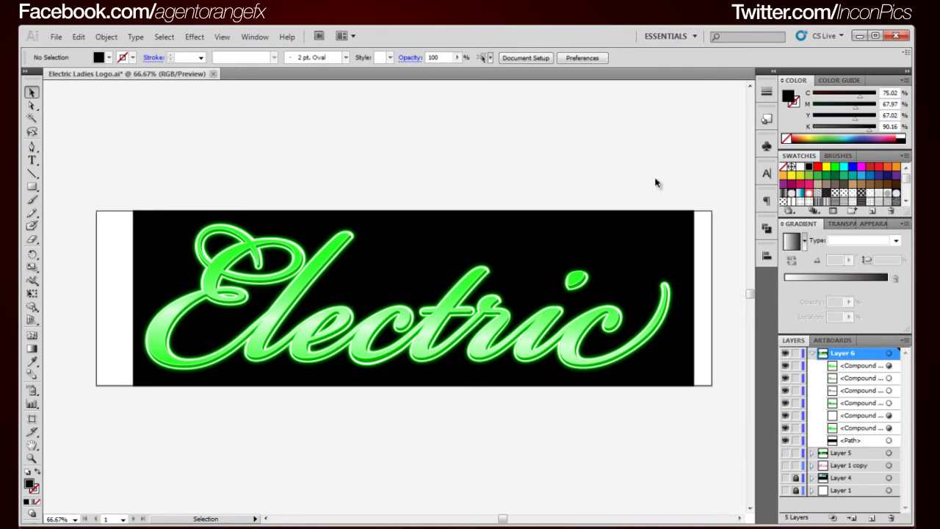
key(ctrl)
key(ctrl+s)
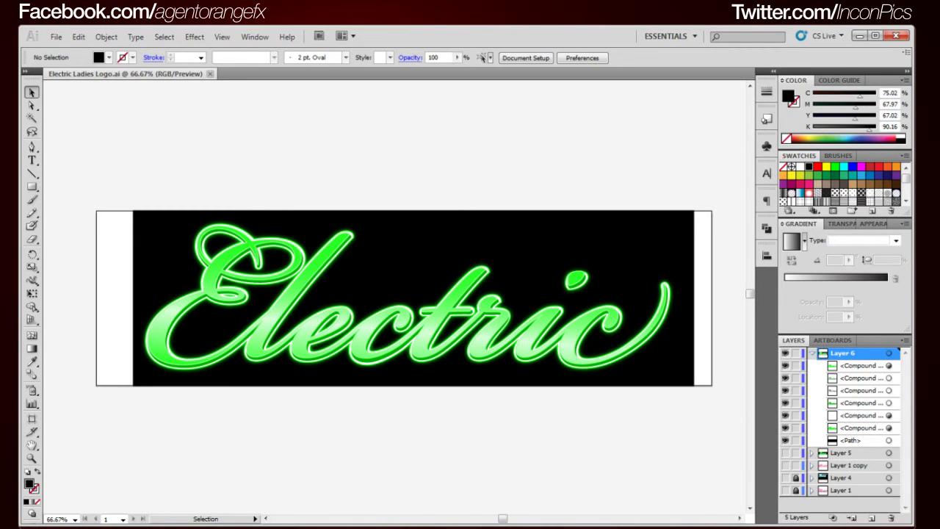
Import Electric Ladies Logo.ai into After Effects as Footage with merged layers.
click(234, 500)
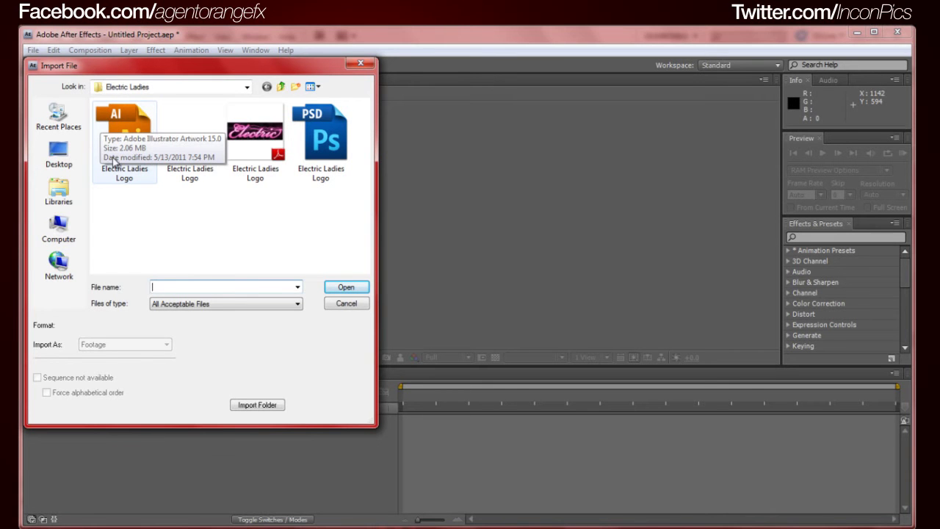
double_click(140, 144)
click(552, 181)
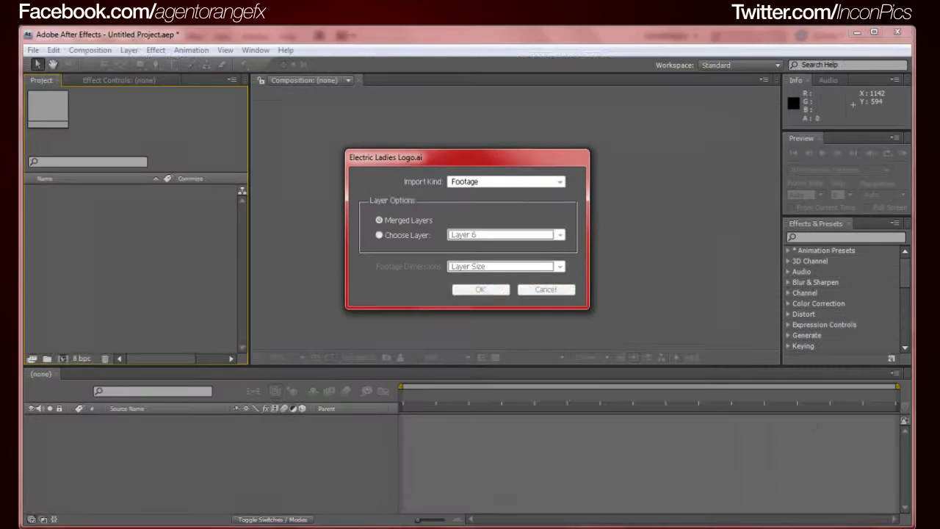
click(504, 182)
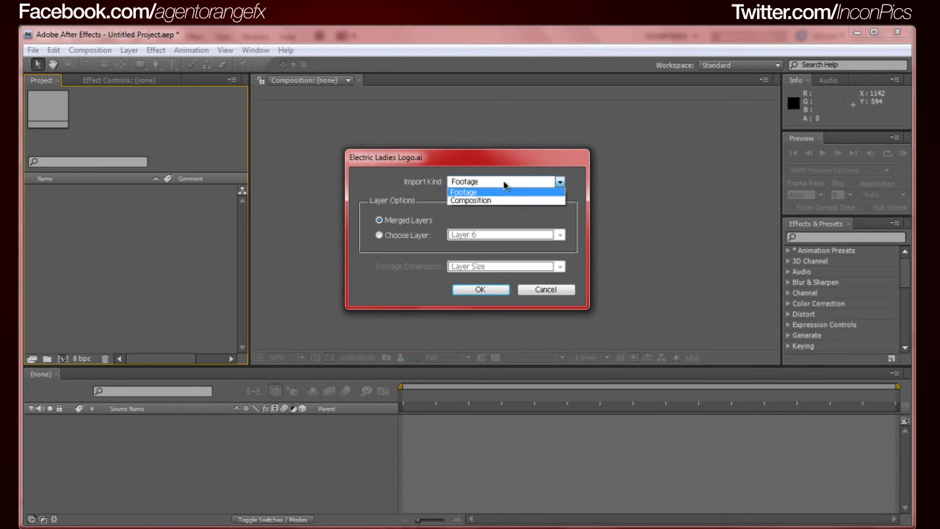
click(500, 193)
click(479, 289)
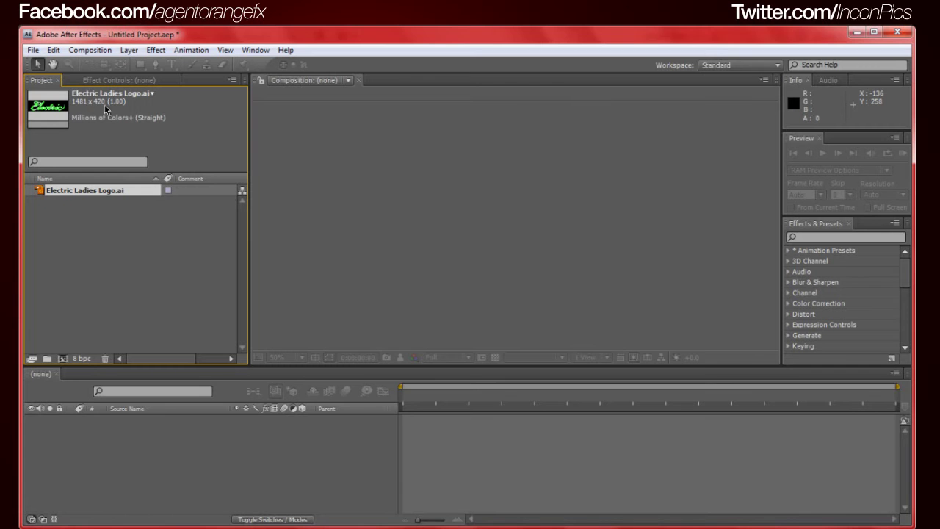
Create the Electric Ladies Logo composition from the logo footage and check its single layer.
click(99, 202)
drag(104, 194, 62, 359)
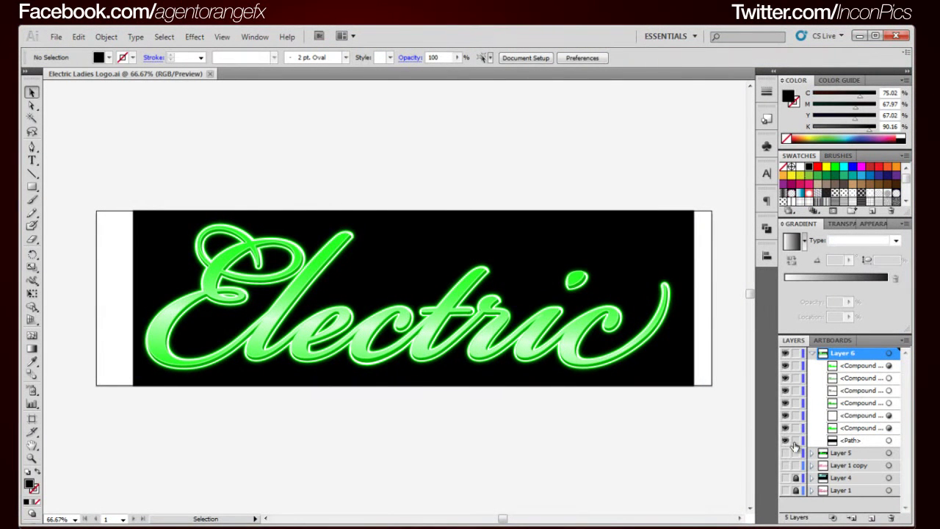
click(786, 441)
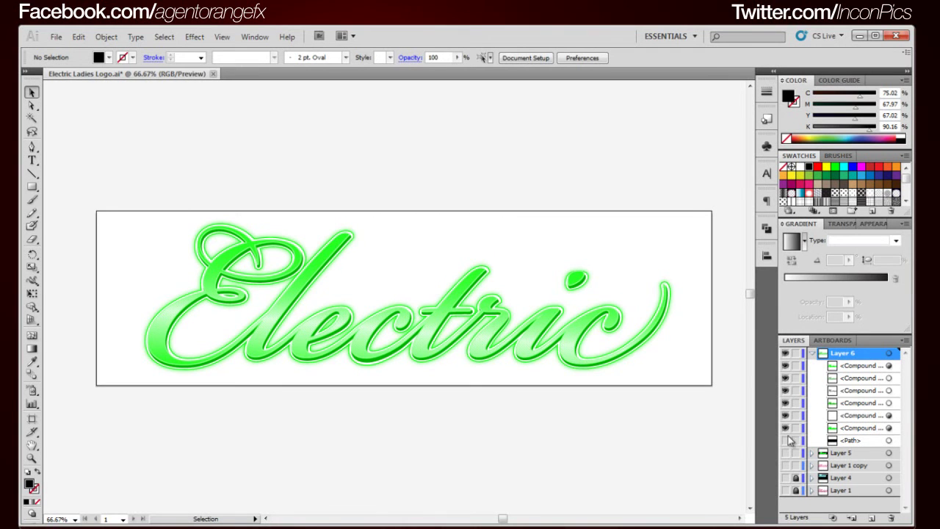
click(786, 440)
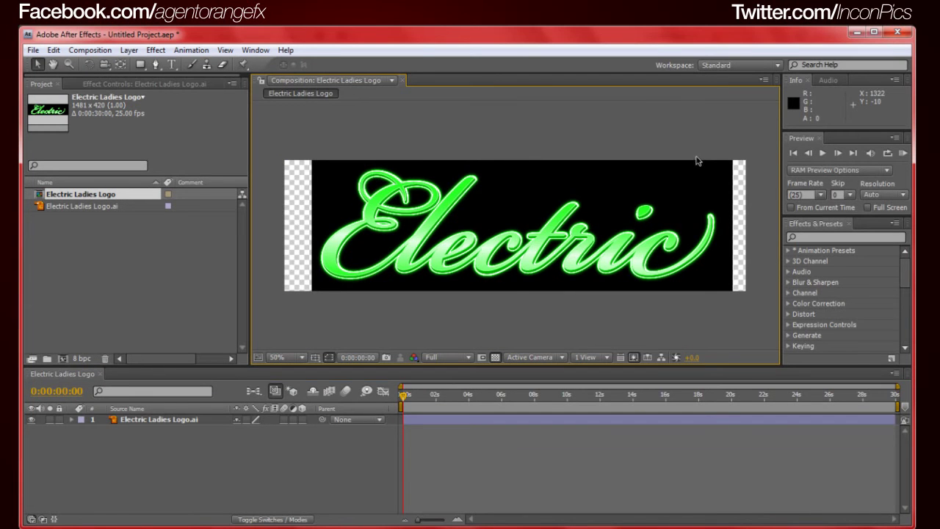
click(701, 194)
click(109, 197)
click(92, 206)
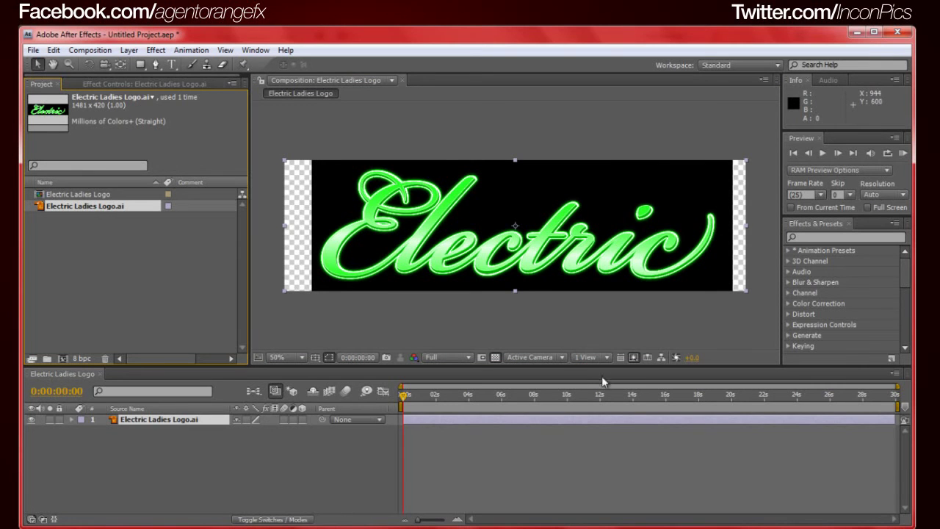
click(580, 333)
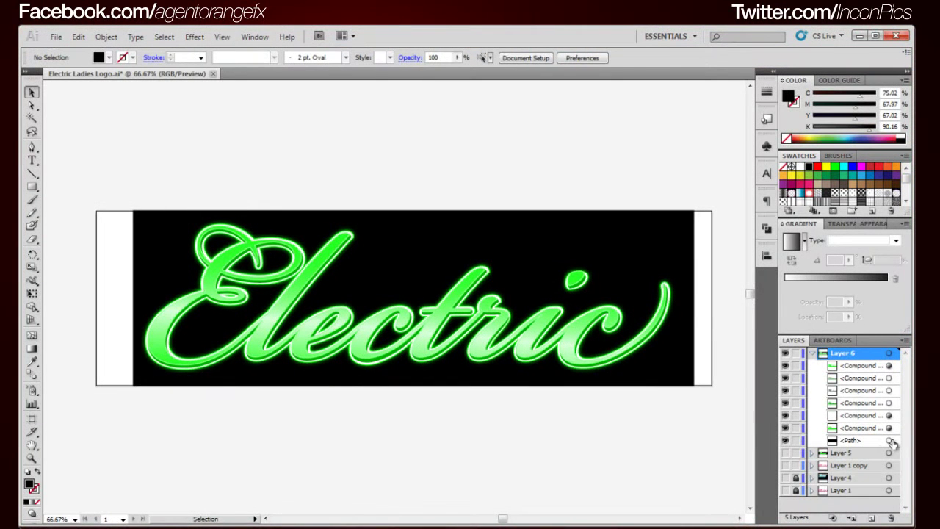
Delete the black background rectangle from the logo and save the file.
click(891, 440)
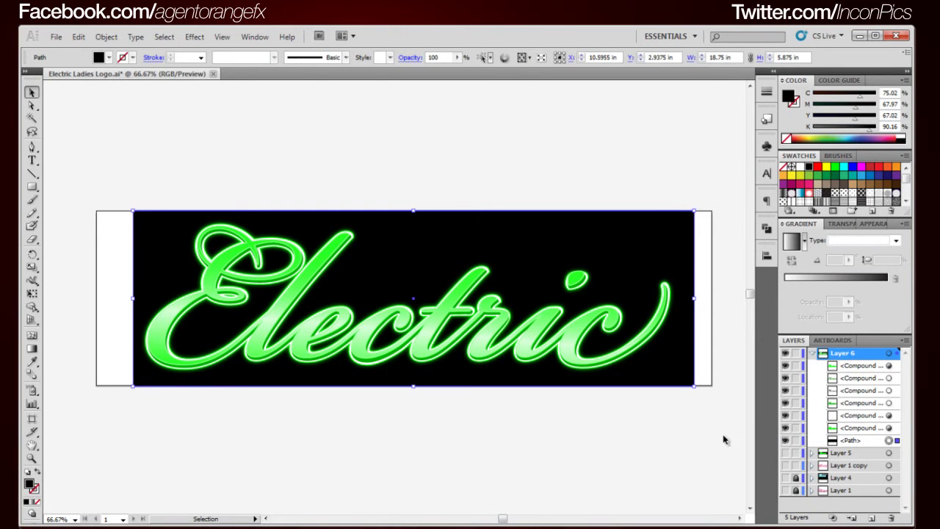
key(Delete)
key(a)
key(ctrl+s)
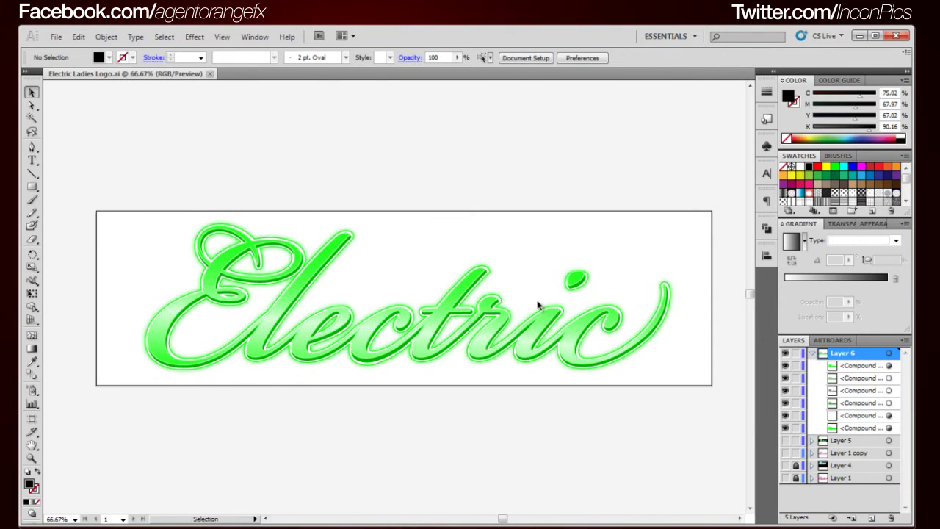
Select all the logo compound paths and hide their selection edges.
drag(134, 175, 678, 434)
click(678, 434)
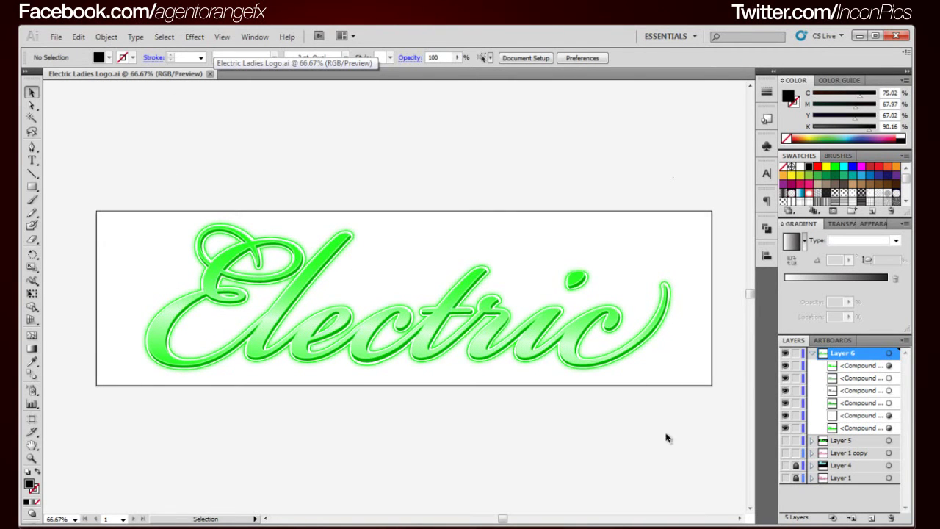
drag(109, 155, 658, 407)
key(ctrl+h)
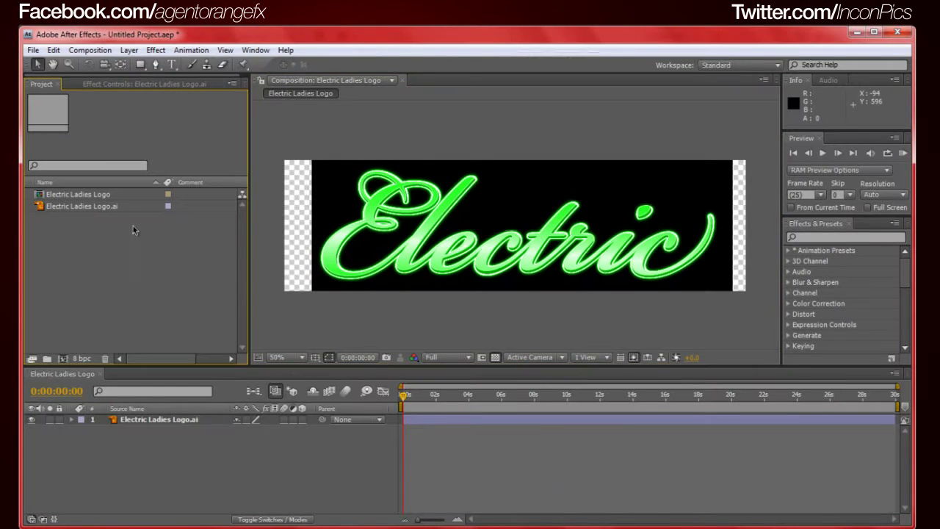
Reload the updated logo footage and toggle the comp's transparency grid on and off.
right_click(111, 206)
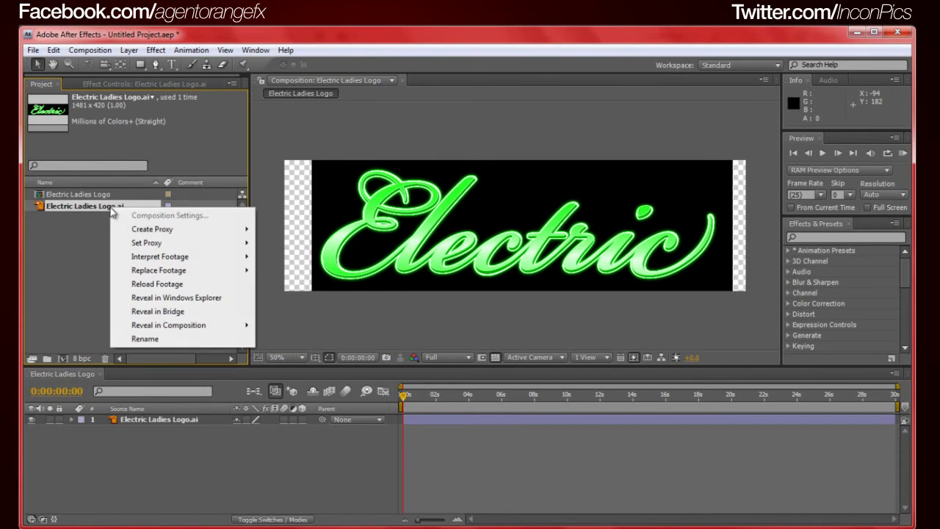
click(173, 286)
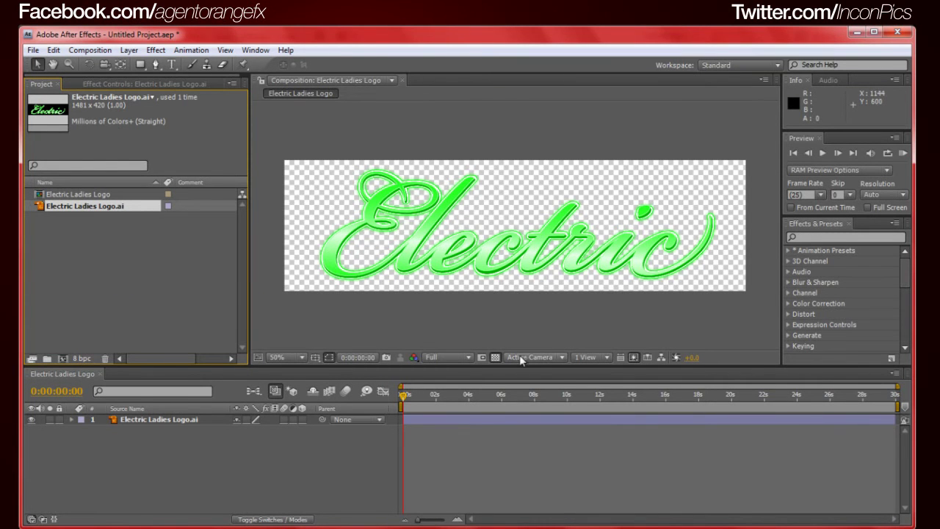
click(496, 359)
click(495, 359)
click(496, 359)
click(495, 359)
click(496, 359)
click(496, 359)
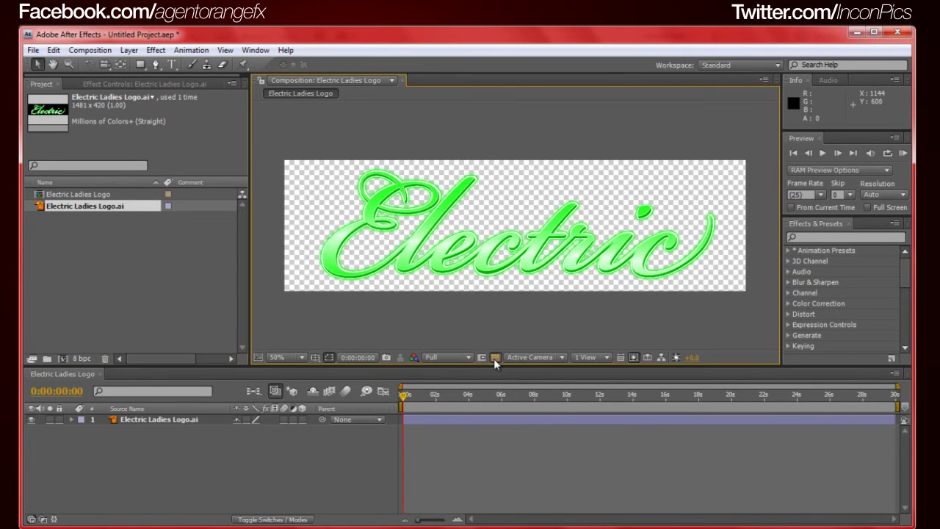
click(496, 359)
click(495, 359)
click(496, 359)
click(496, 359)
Reload the footage again, show the logo on black, enlarge the view, and start a 1481 × 420 black solid.
click(110, 208)
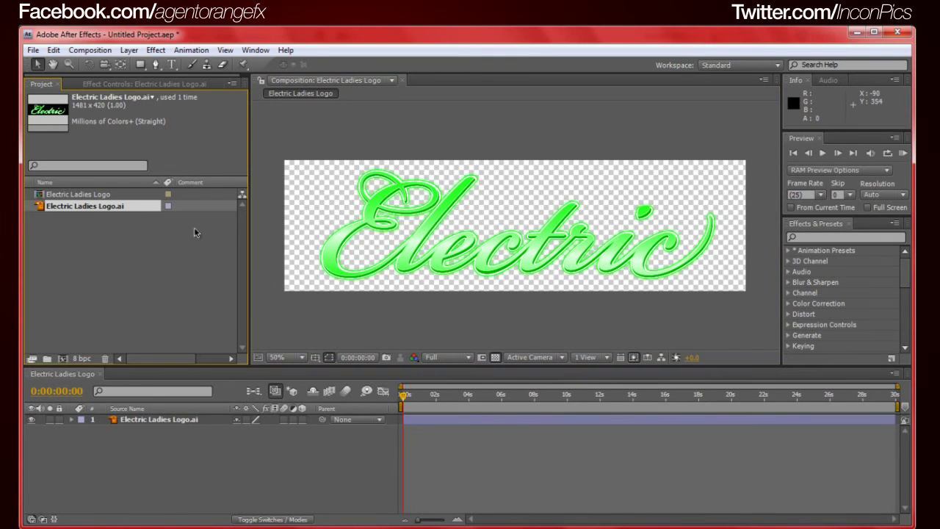
click(115, 267)
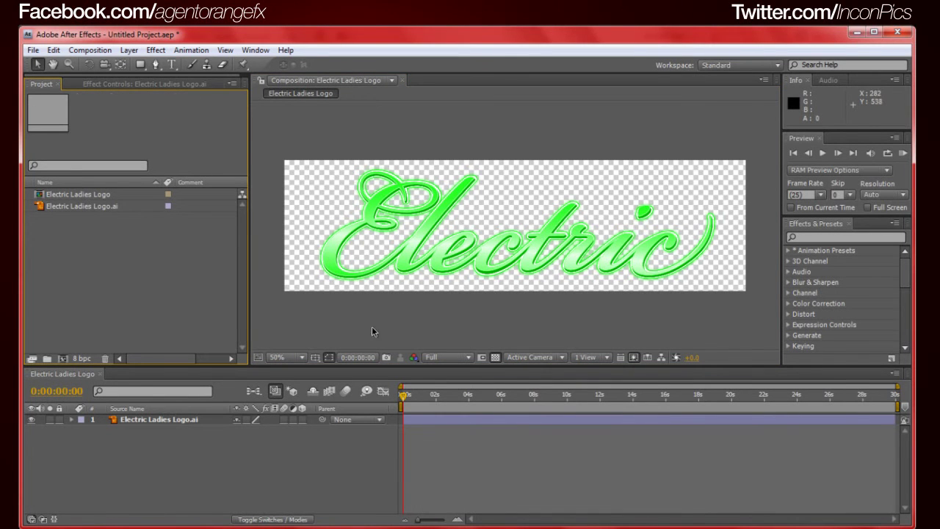
right_click(107, 208)
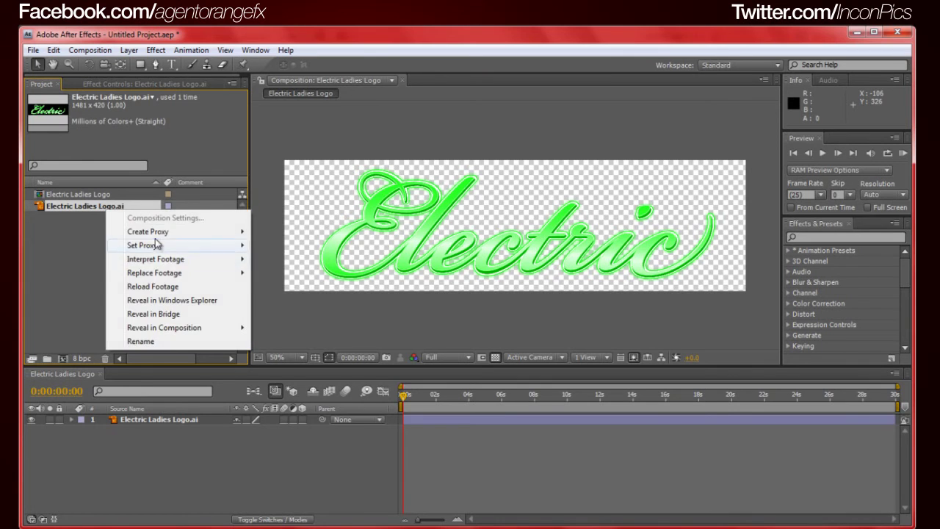
click(158, 288)
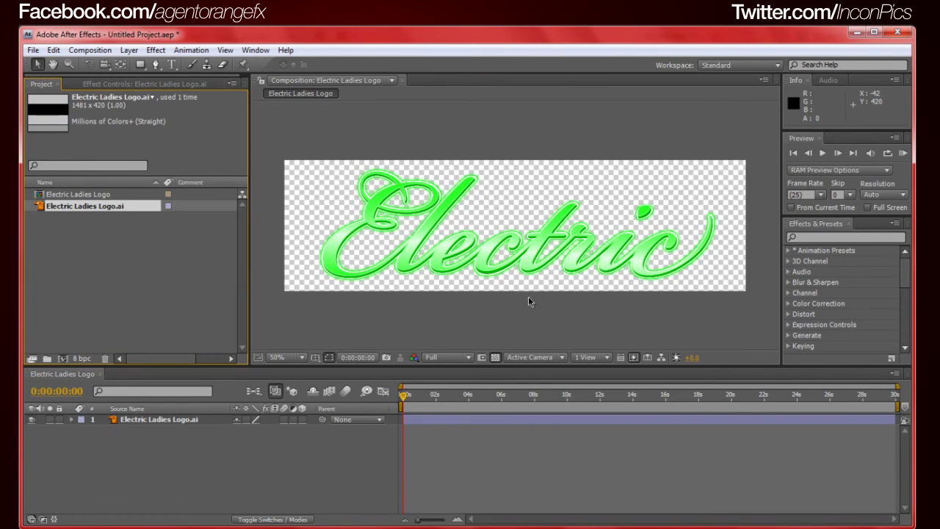
click(495, 359)
scroll(503, 282, up, 2)
drag(504, 286, 567, 308)
drag(578, 371, 558, 401)
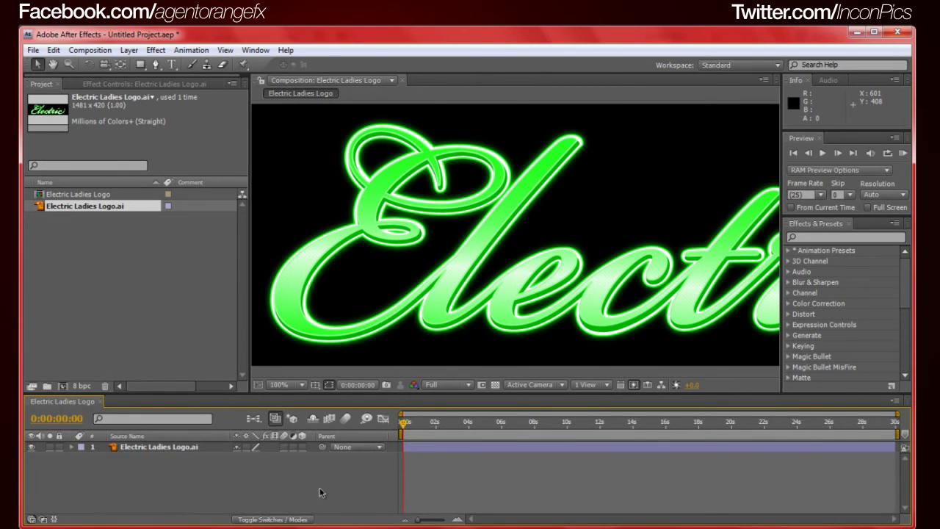
key(ctrl+y)
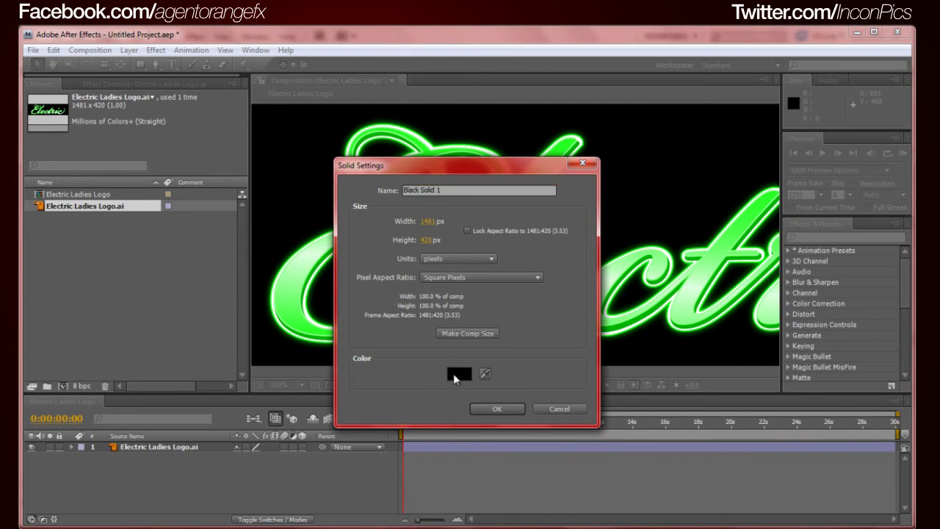
Create the black solid layer and move it up and left in the comp.
click(453, 373)
click(592, 222)
click(495, 409)
click(211, 470)
click(181, 445)
scroll(611, 312, down, 2)
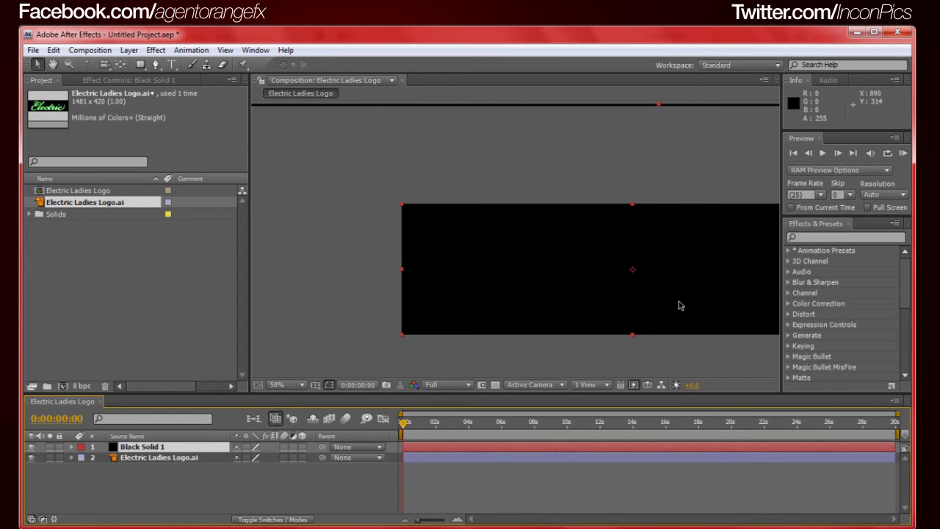
drag(569, 275, 520, 264)
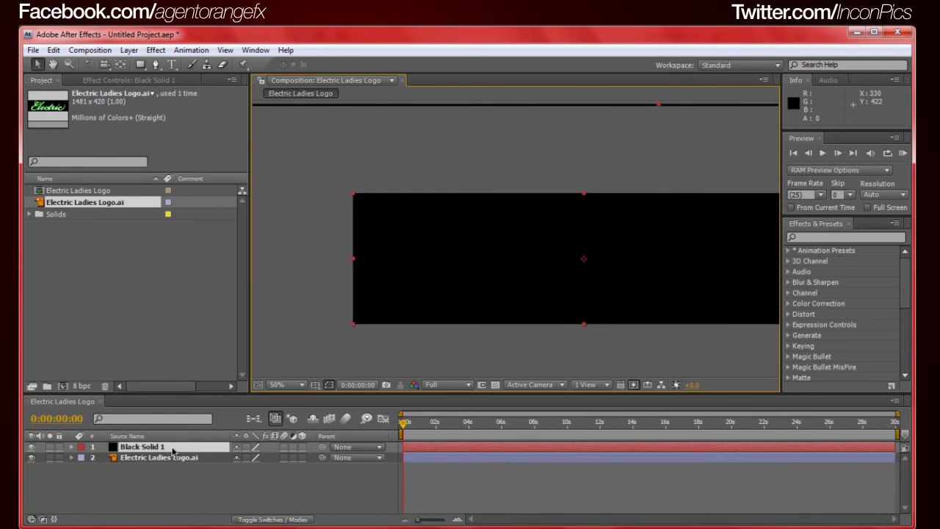
Rename the black solid layer to 'Sparks 1'.
key(Return)
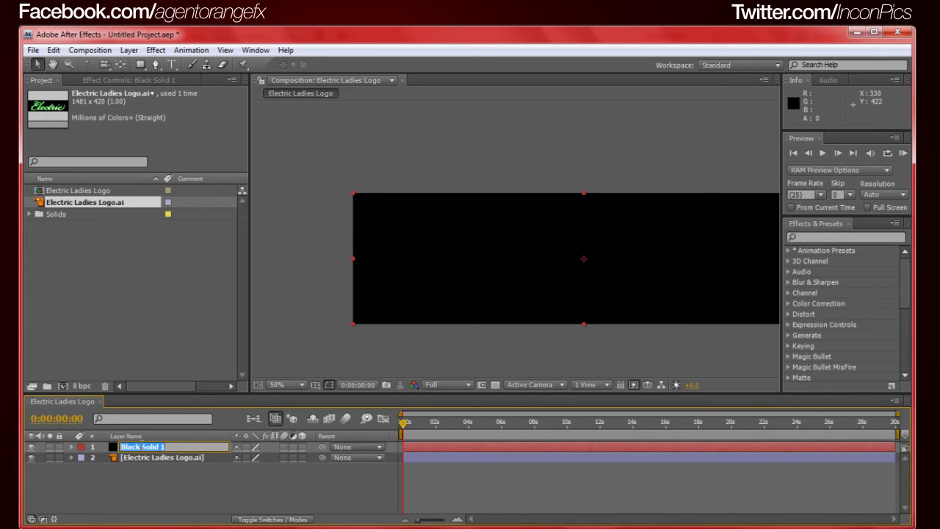
text(Sparks 1)
key(Return)
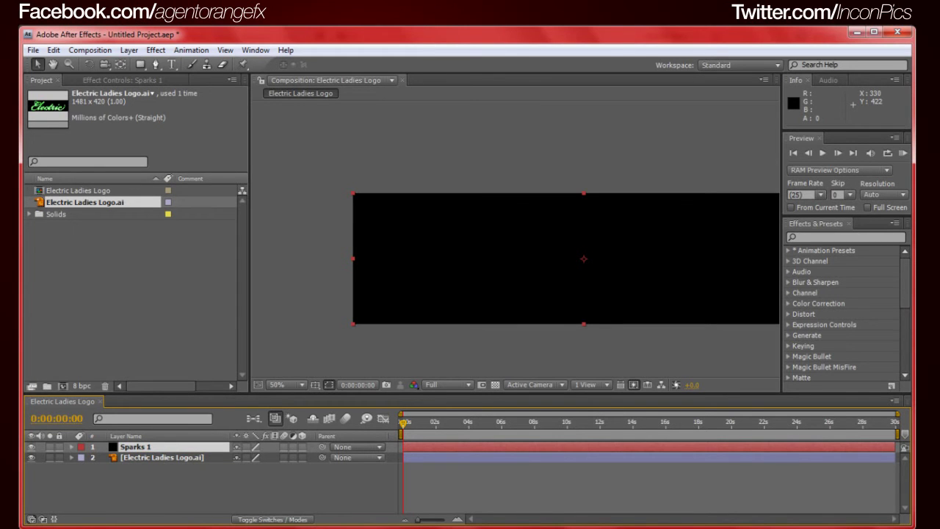
Apply Simulation > CC Particle World to the Sparks 1 layer.
click(267, 502)
click(130, 448)
drag(581, 320, 525, 325)
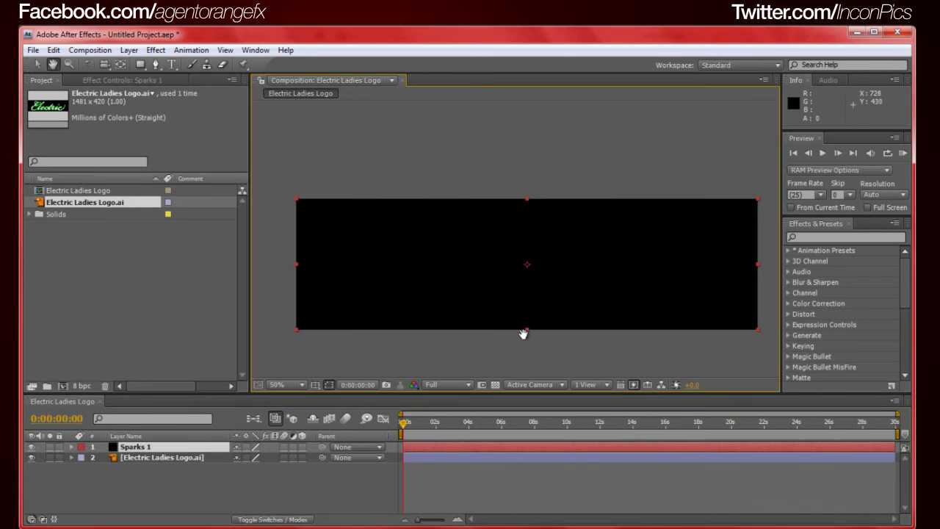
right_click(499, 331)
mouse_move(556, 299)
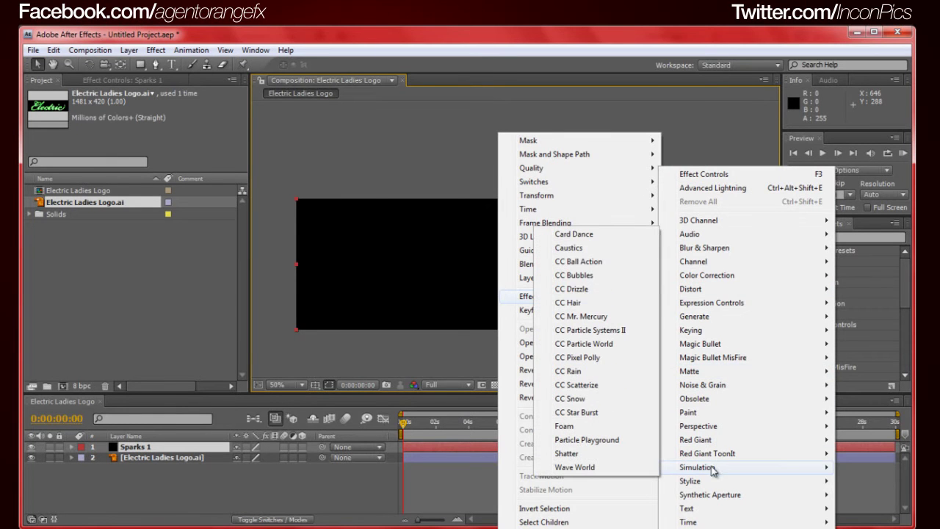
mouse_move(714, 468)
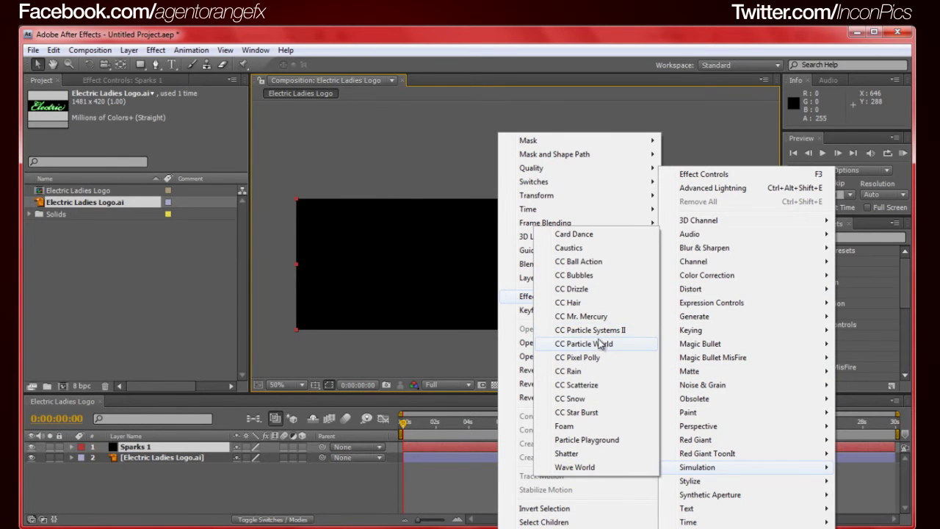
click(596, 345)
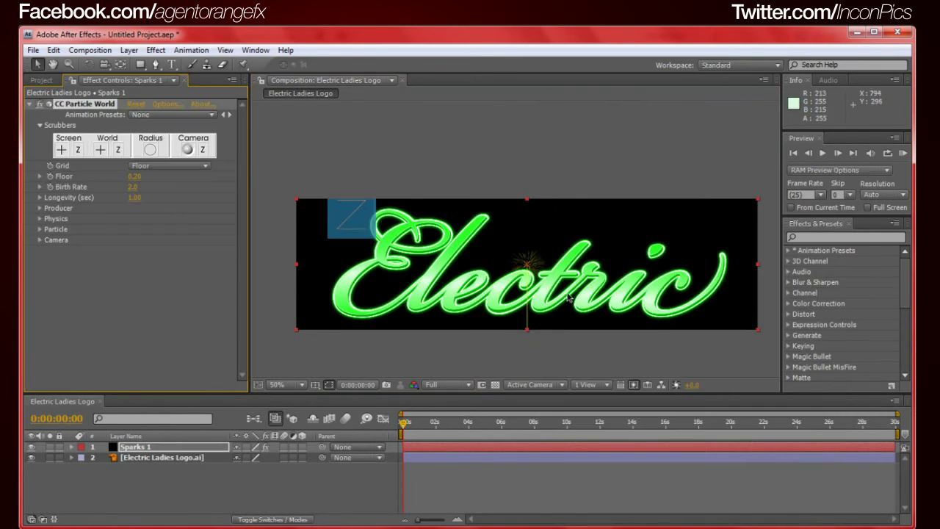
Turn the particle Grid off and set Birth Rate 0.1 and Longevity 0.11.
click(181, 166)
click(156, 112)
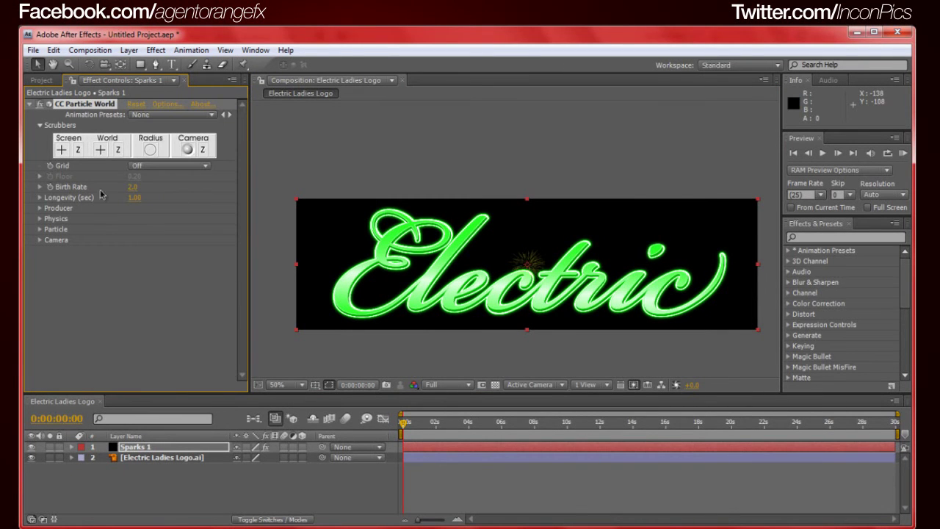
click(133, 188)
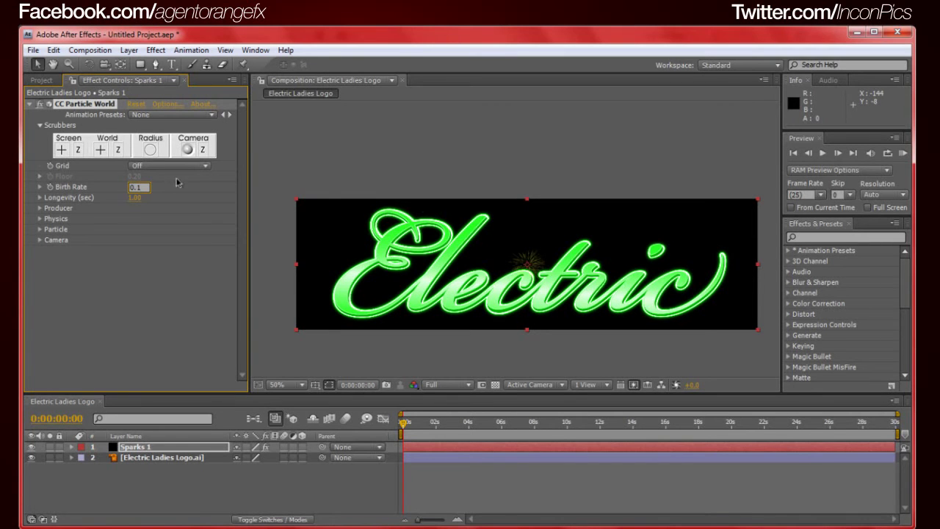
key(Tab)
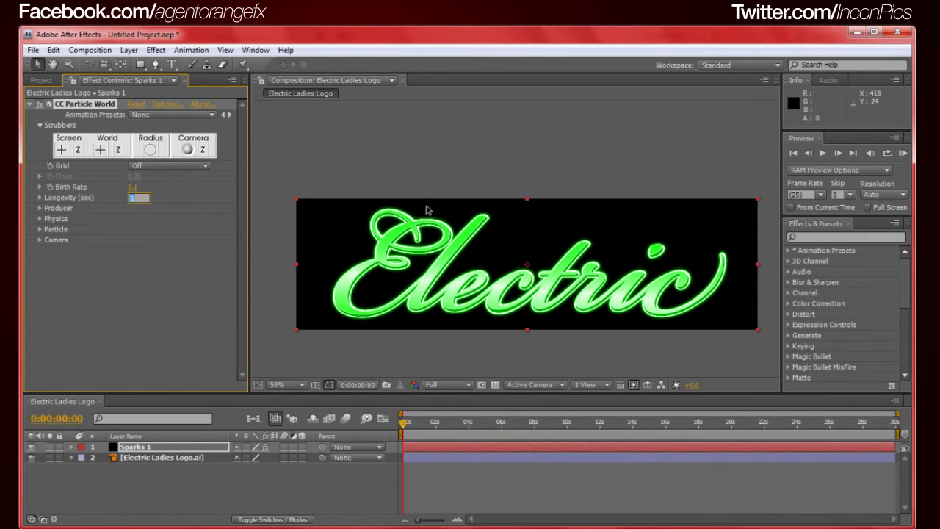
text(0.11)
key(Return)
scroll(529, 264, up, 2)
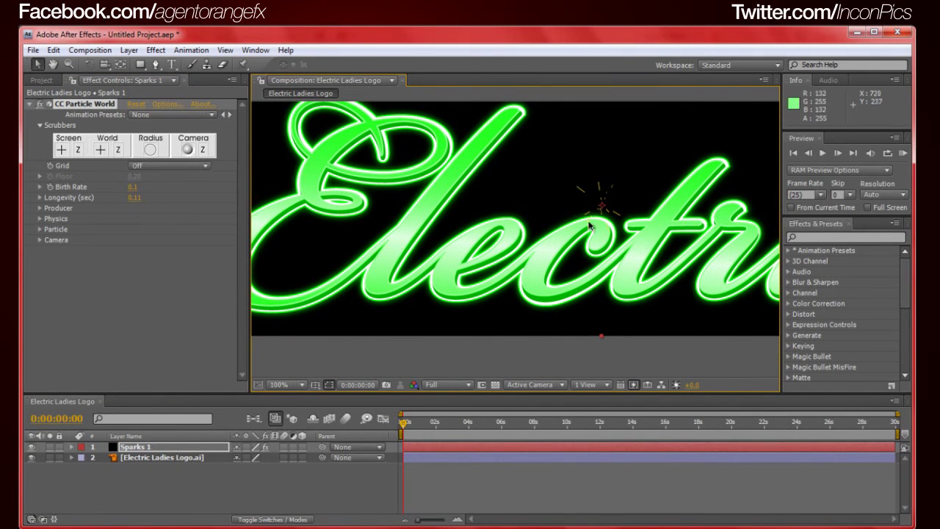
Preview the spark animation, pan over the letters, and park the playhead at 0:00:00:11.
key(space)
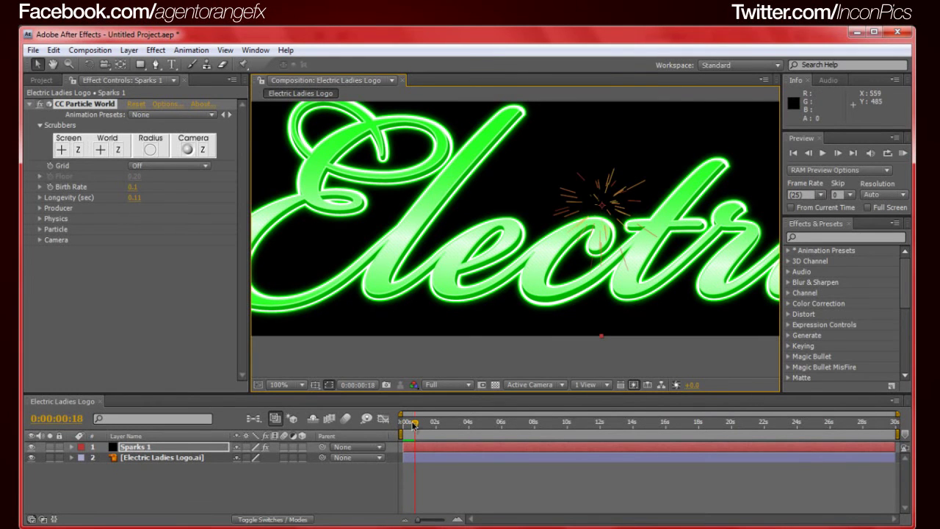
drag(414, 425, 403, 424)
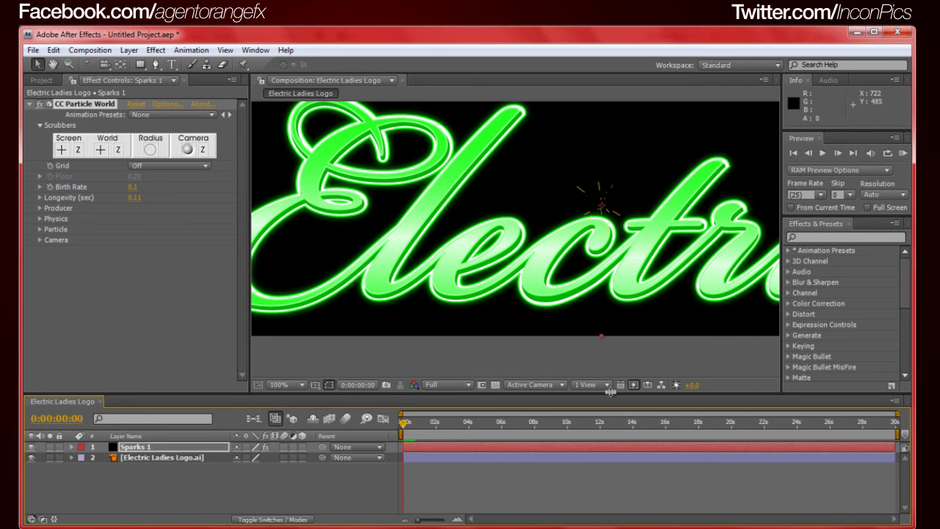
drag(402, 425, 355, 435)
drag(532, 313, 546, 326)
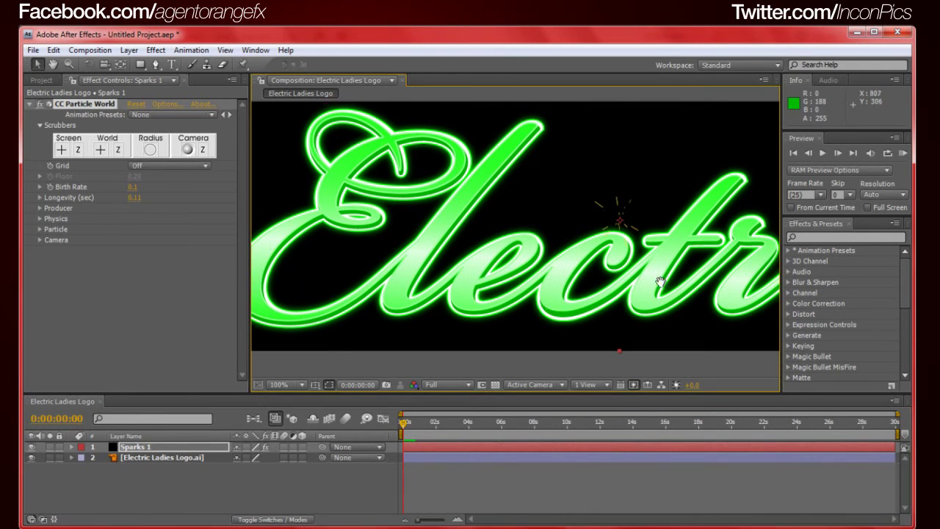
drag(607, 257, 623, 269)
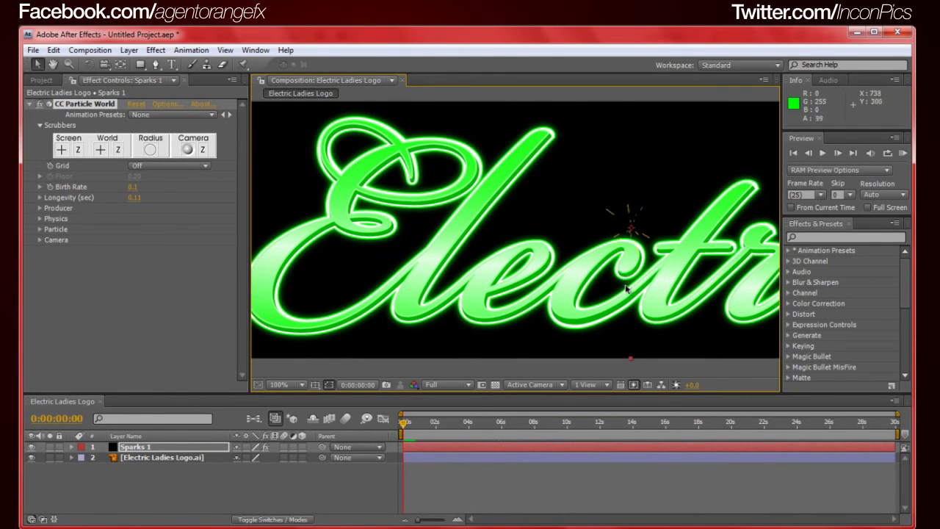
drag(598, 352, 613, 362)
drag(478, 314, 490, 319)
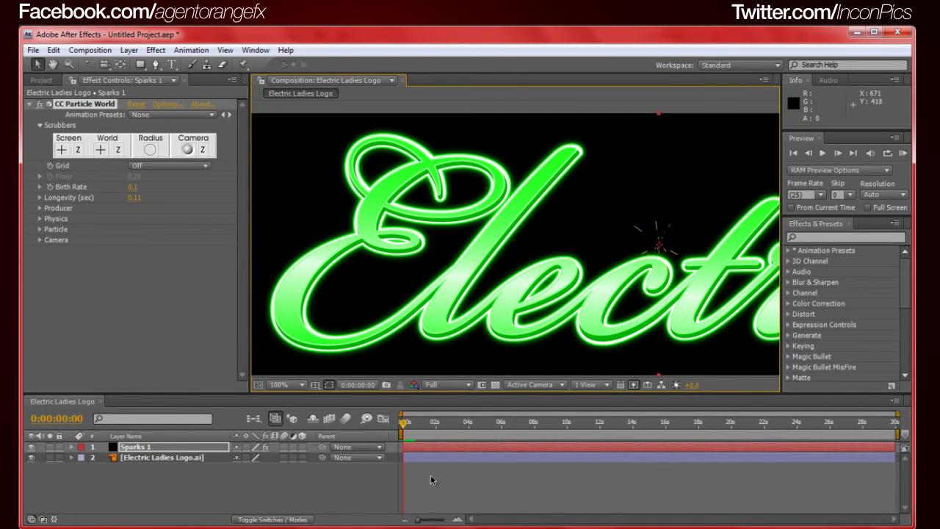
drag(400, 424, 412, 430)
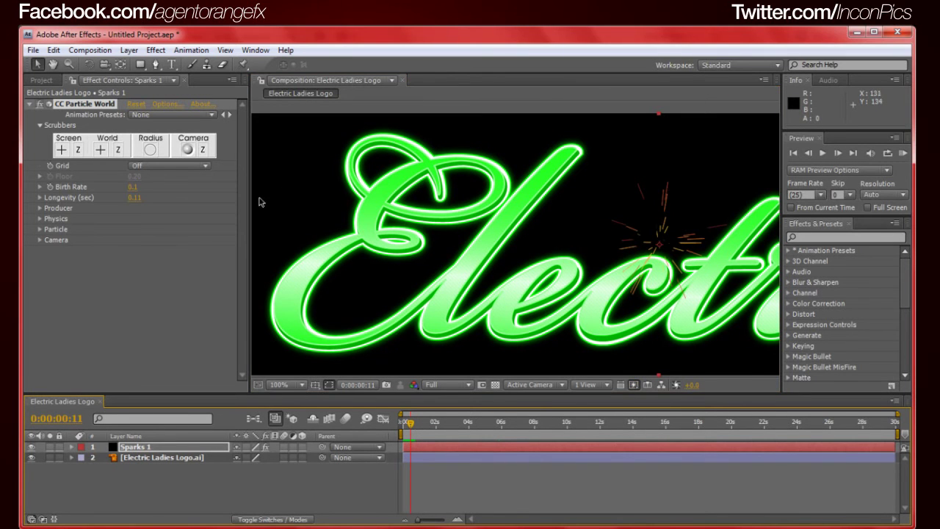
key(backslash)
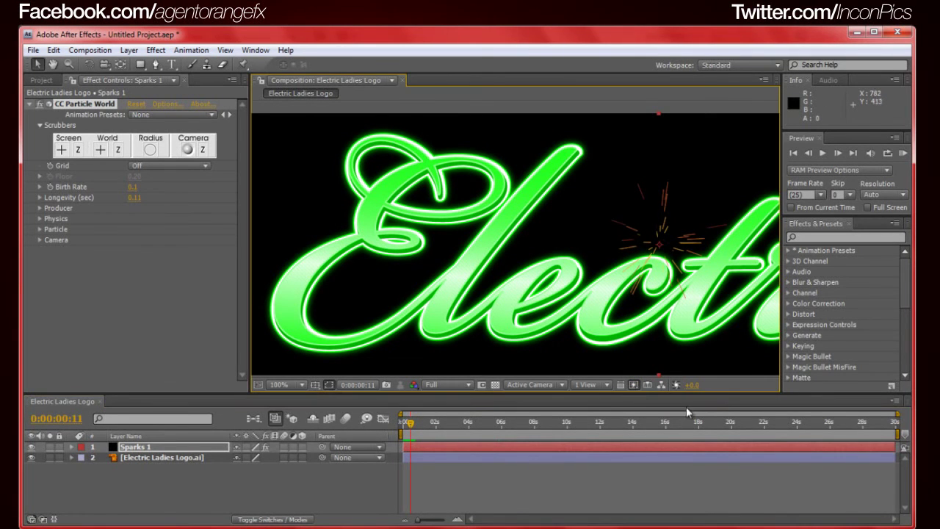
Expand the Producer settings and move the emitter to Position X -0.24 over the E's loop.
click(43, 213)
click(40, 207)
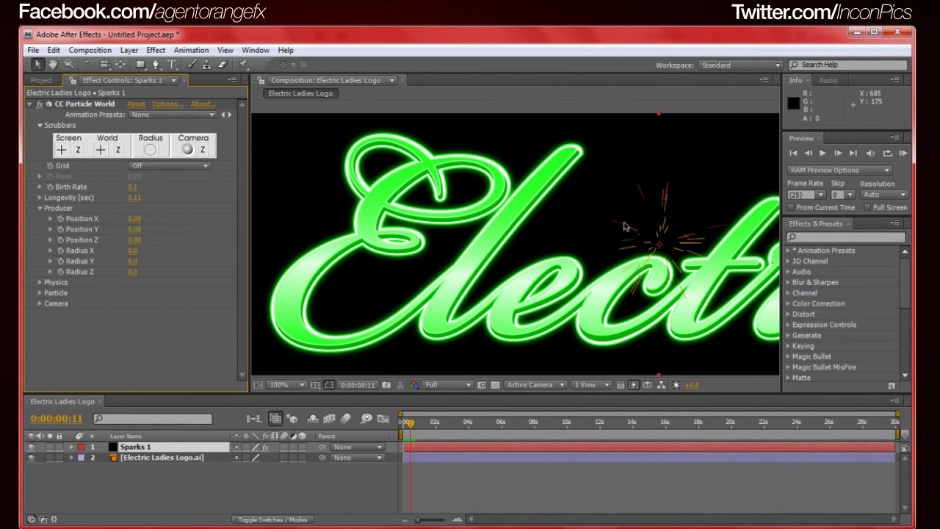
scroll(533, 218, down, 2)
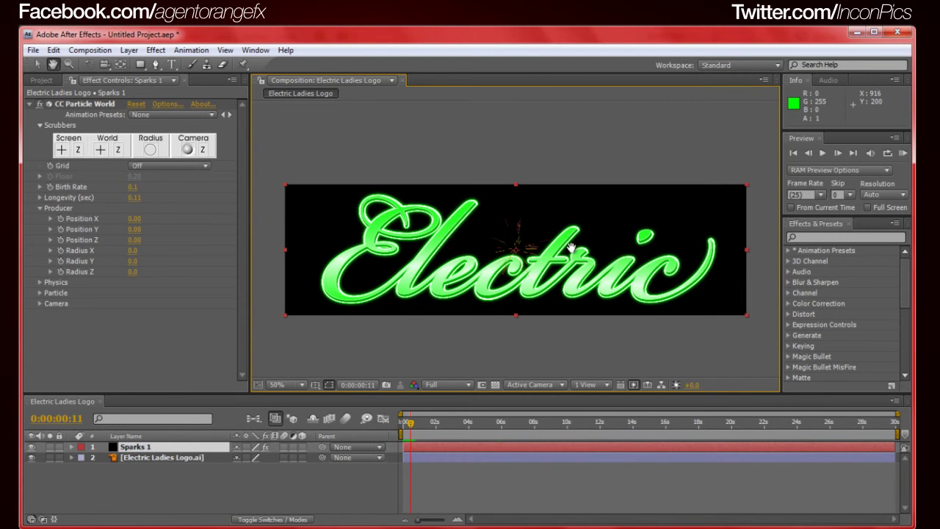
scroll(550, 267, up, 2)
drag(550, 267, 618, 262)
scroll(691, 280, down, 2)
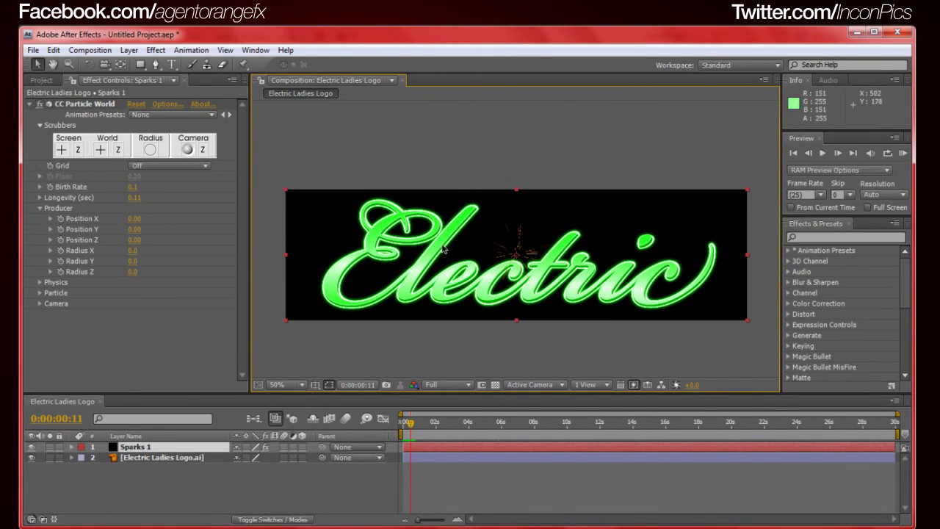
drag(509, 278, 561, 288)
scroll(561, 288, up, 2)
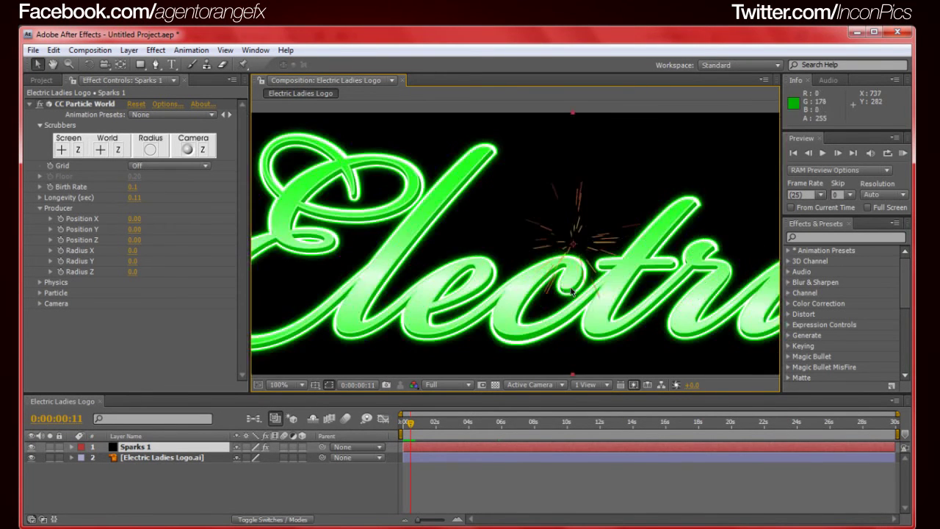
drag(497, 288, 571, 274)
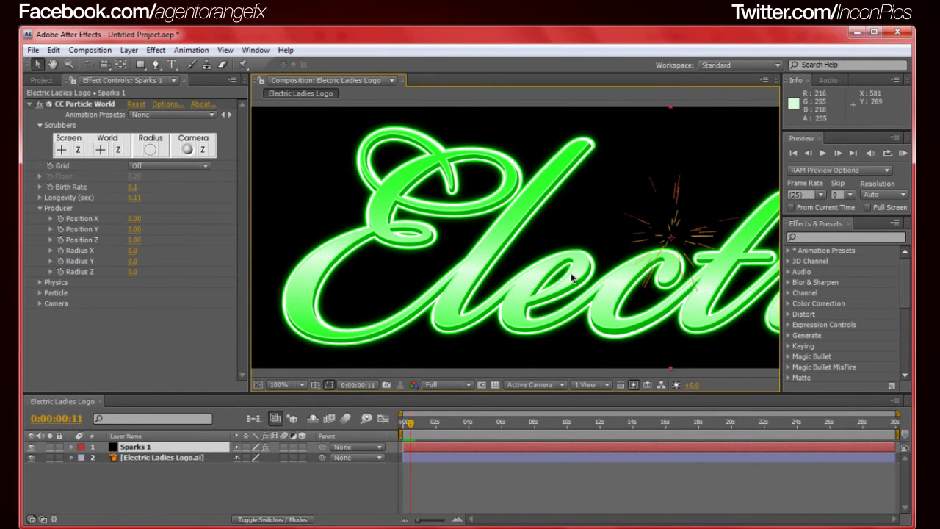
drag(499, 241, 502, 262)
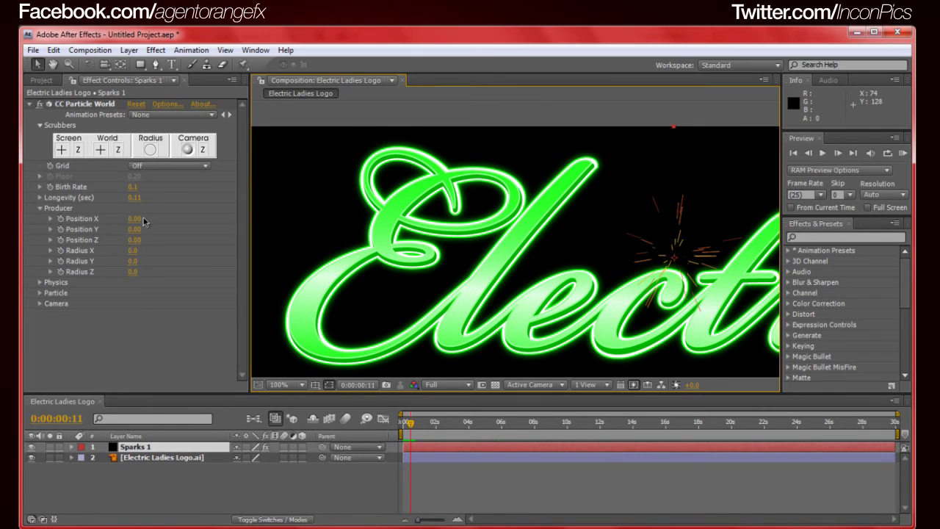
click(185, 222)
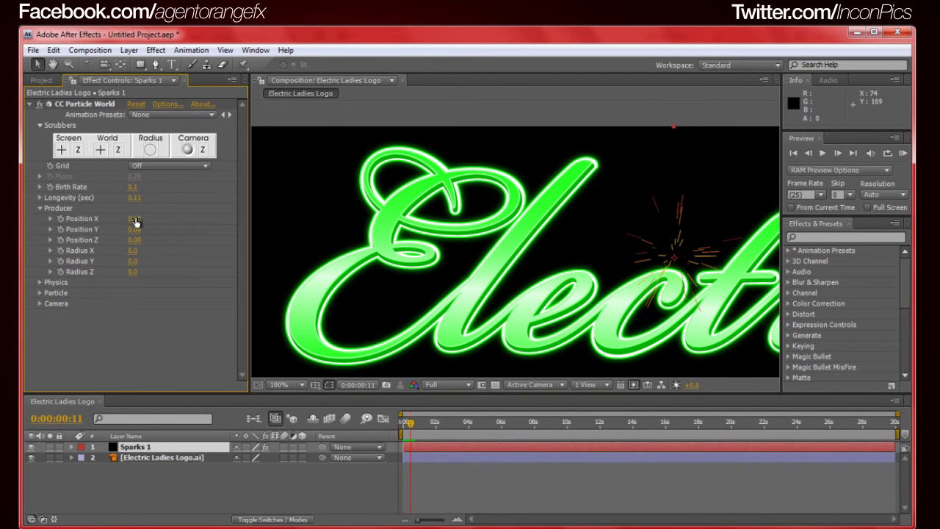
mouse_move(135, 216)
mouse_down()
mouse_move(127, 225)
mouse_move(137, 233)
mouse_up()
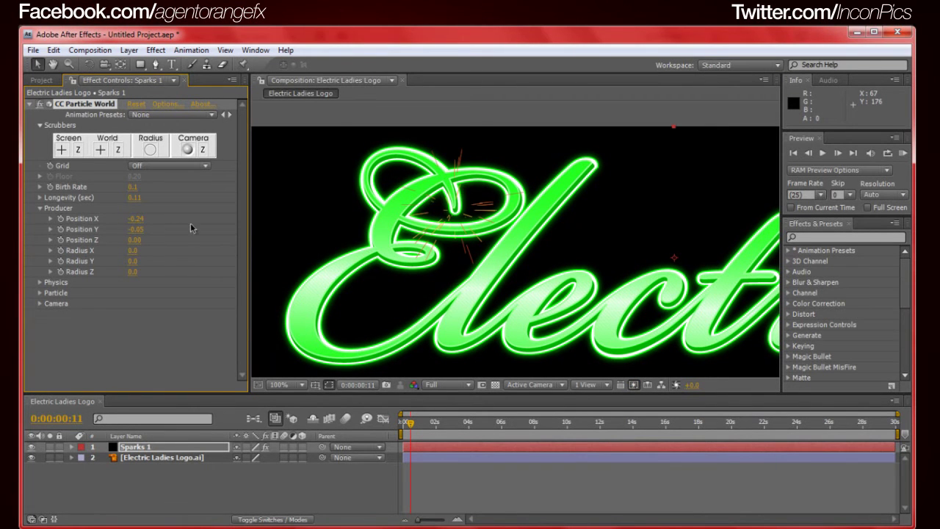
Step back to frame 0:00:00:04, recentre the view, and open the Particle settings group.
drag(412, 424, 408, 428)
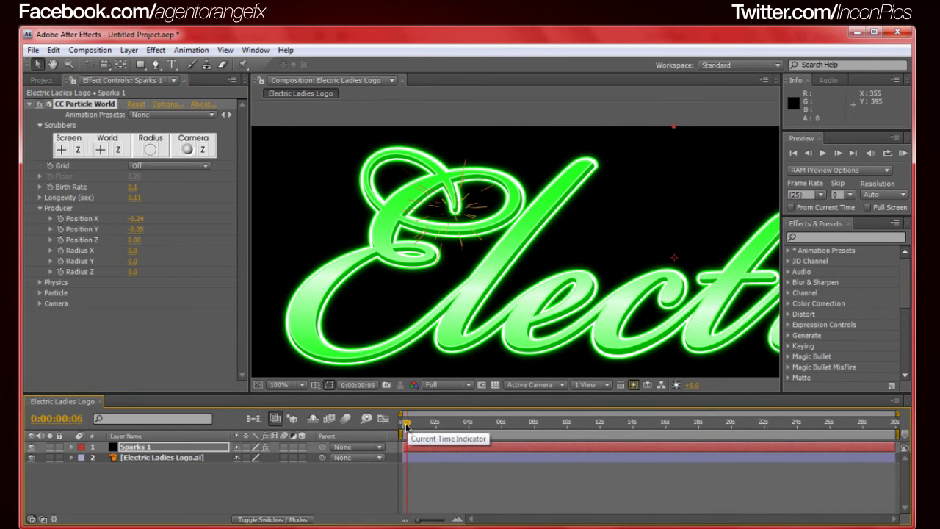
key(Page_Up)
key(Page_Up)
key(Page_Up)
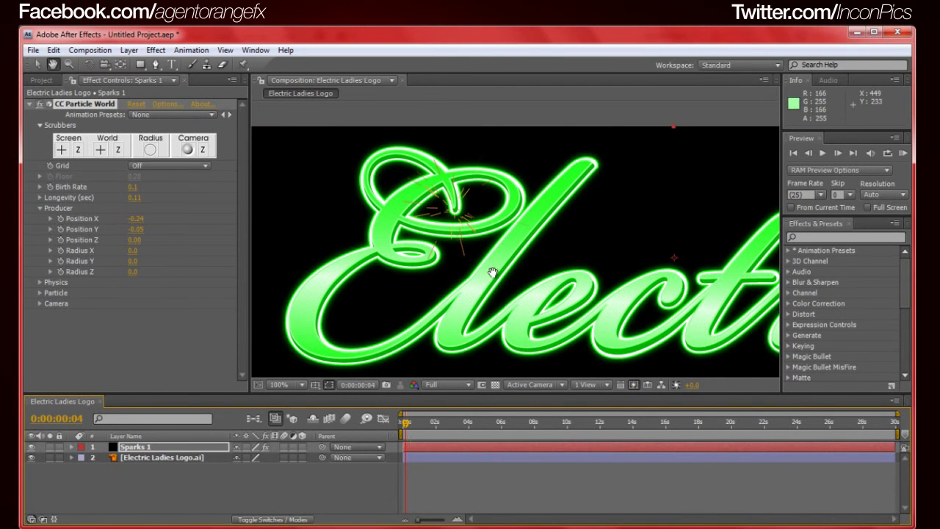
drag(489, 268, 465, 266)
click(156, 450)
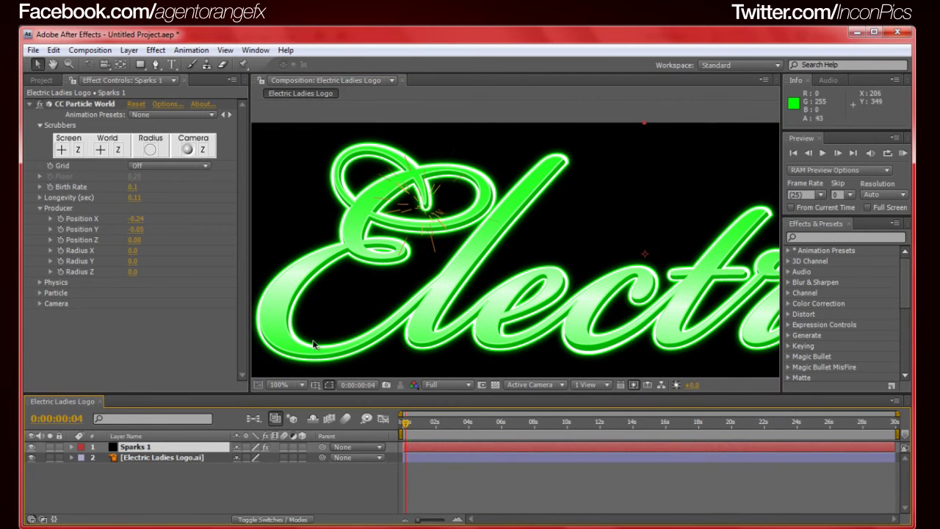
drag(397, 304, 416, 309)
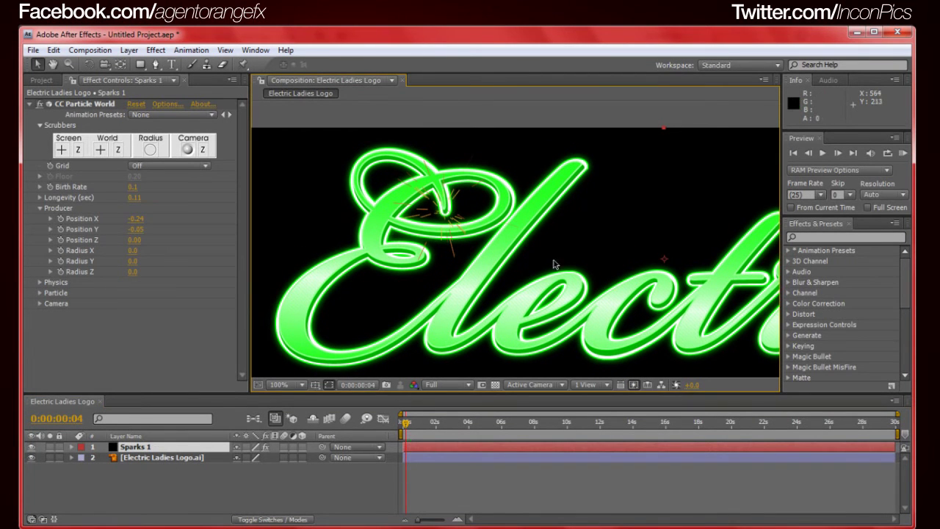
click(65, 293)
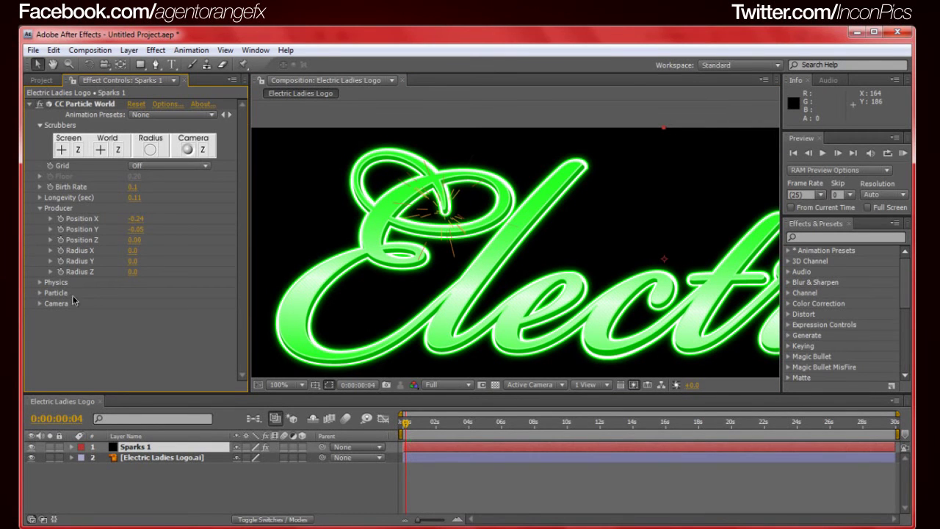
Set the Sparks 1 particle Birth Color to white (FFFFFF).
click(41, 292)
scroll(41, 294, down, 3)
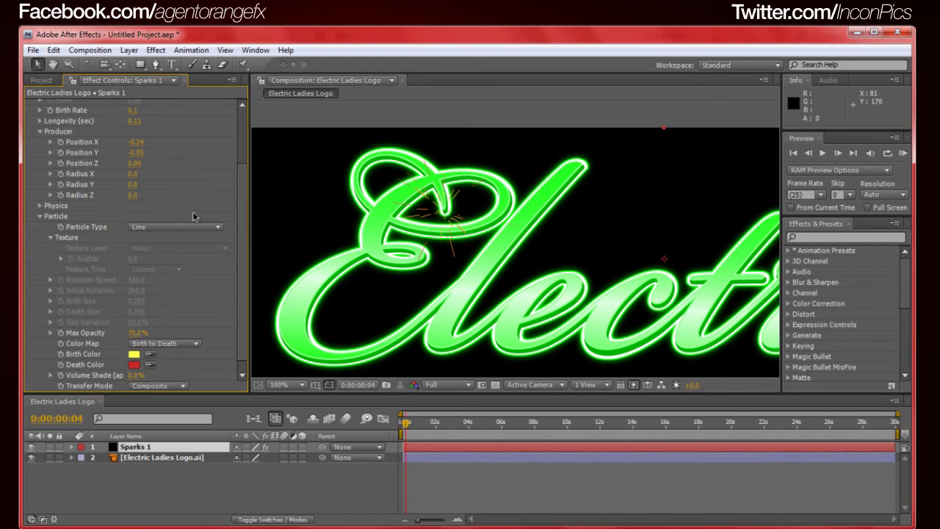
scroll(241, 254, down, 1)
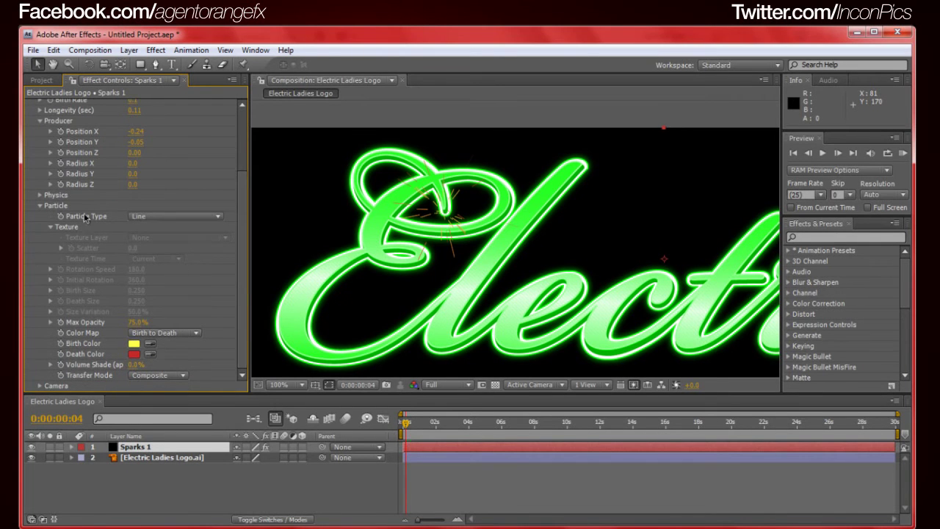
click(134, 343)
drag(433, 247, 288, 212)
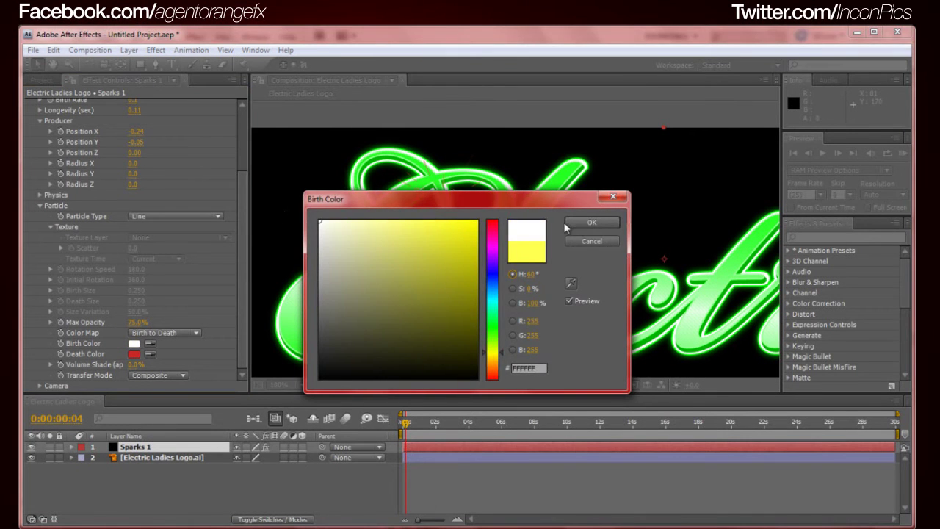
click(591, 222)
Set the particle Death Color to bright green, then deselect Sparks 1.
click(134, 354)
click(403, 304)
drag(497, 316, 494, 337)
mouse_move(470, 227)
mouse_down()
mouse_move(478, 218)
mouse_move(434, 215)
mouse_up()
click(591, 223)
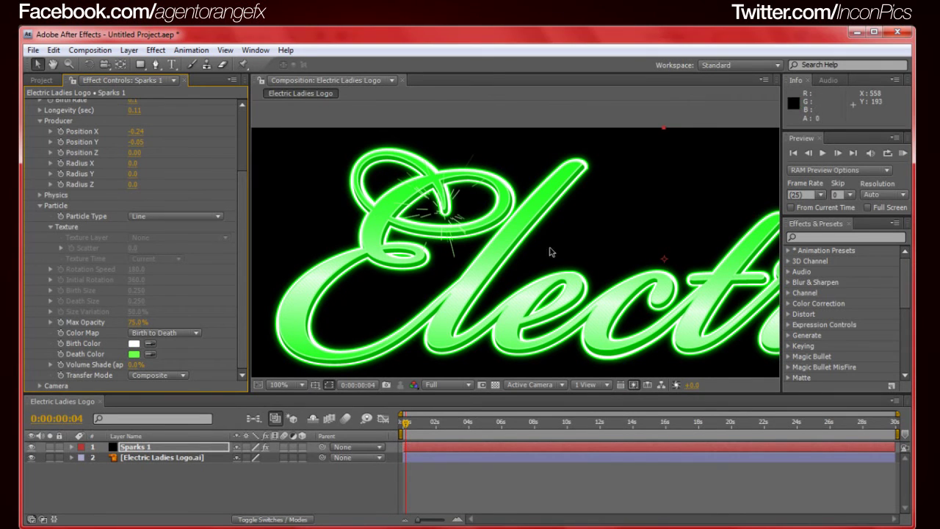
click(166, 479)
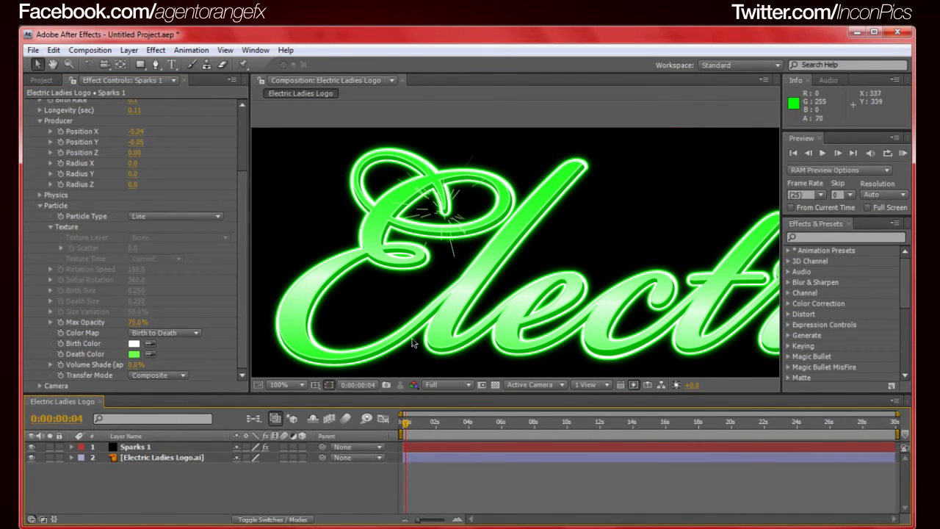
Duplicate Sparks 1 into Sparks 2 and bring the word's end into view.
click(151, 450)
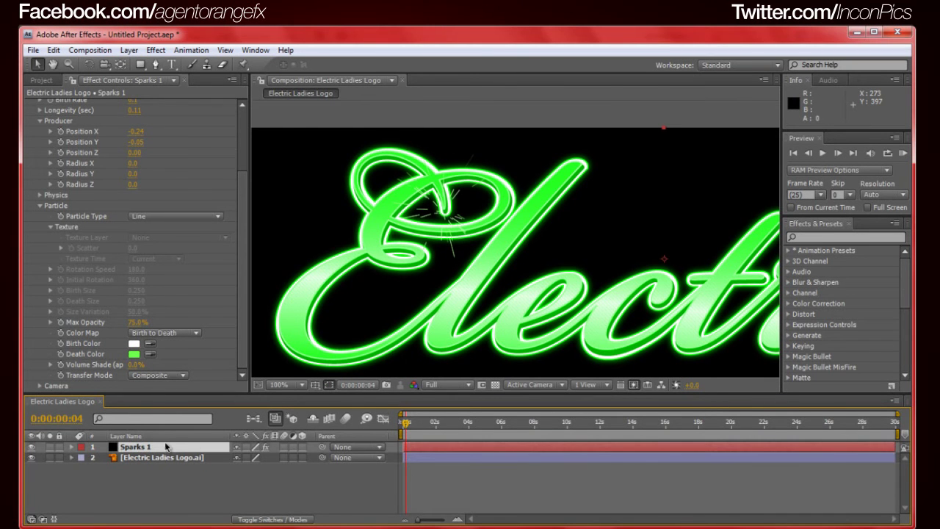
key(ctrl+d)
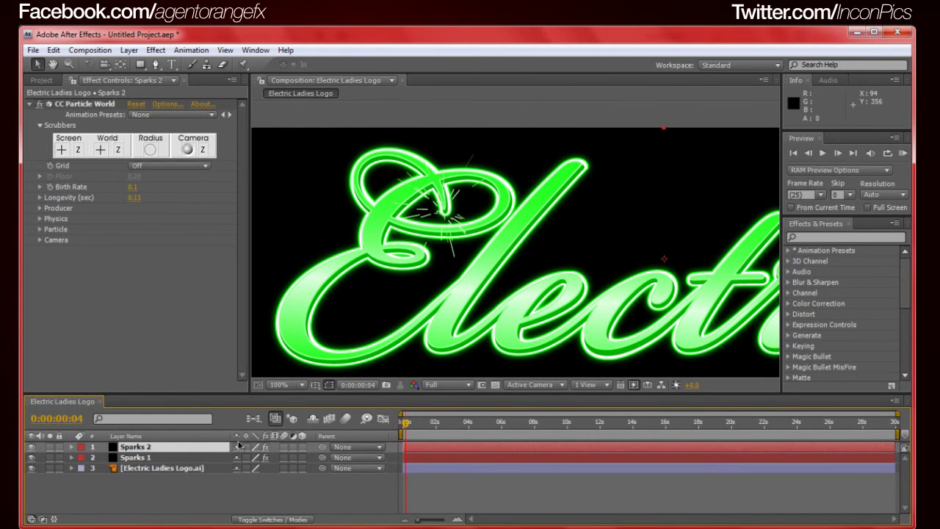
key(h)
drag(399, 321, 264, 301)
drag(514, 276, 437, 270)
key(v)
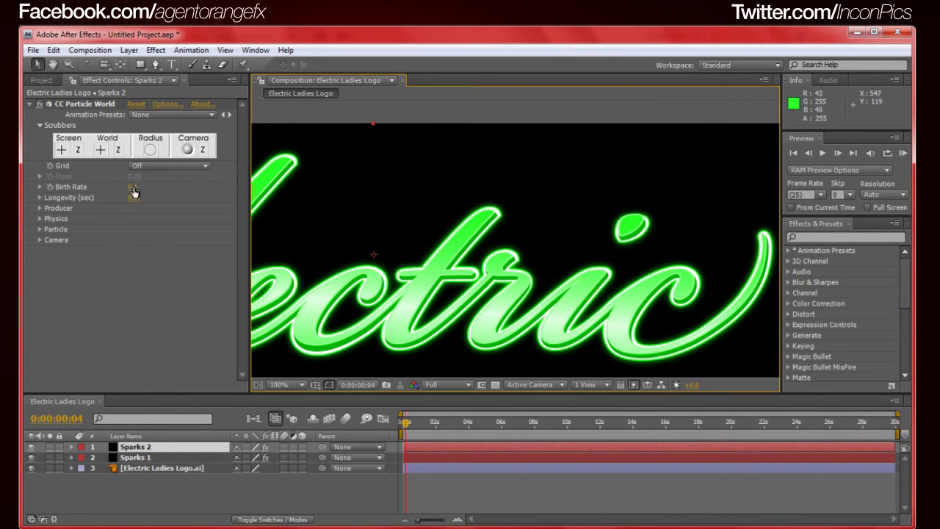
Move the Sparks 2 emitter to Position X 0.42, Y -0.02 on the final c's tail.
click(41, 208)
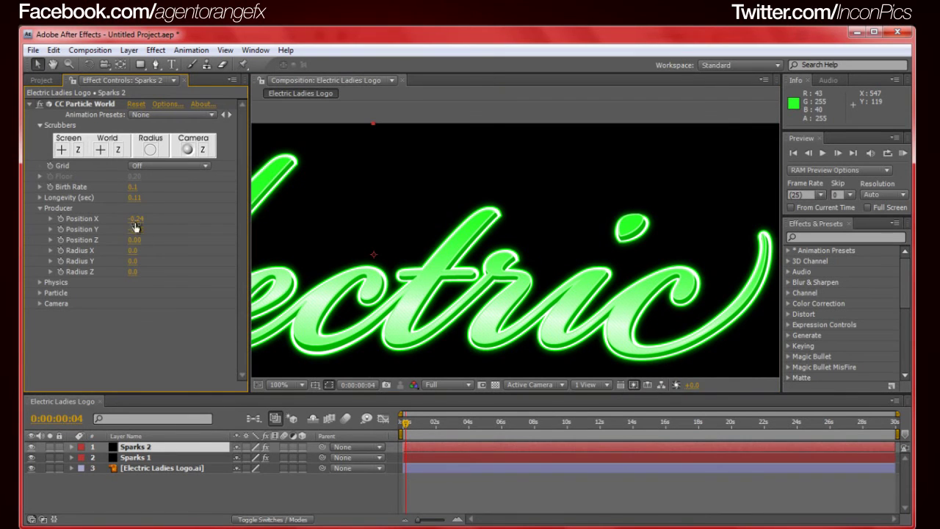
drag(138, 222, 162, 224)
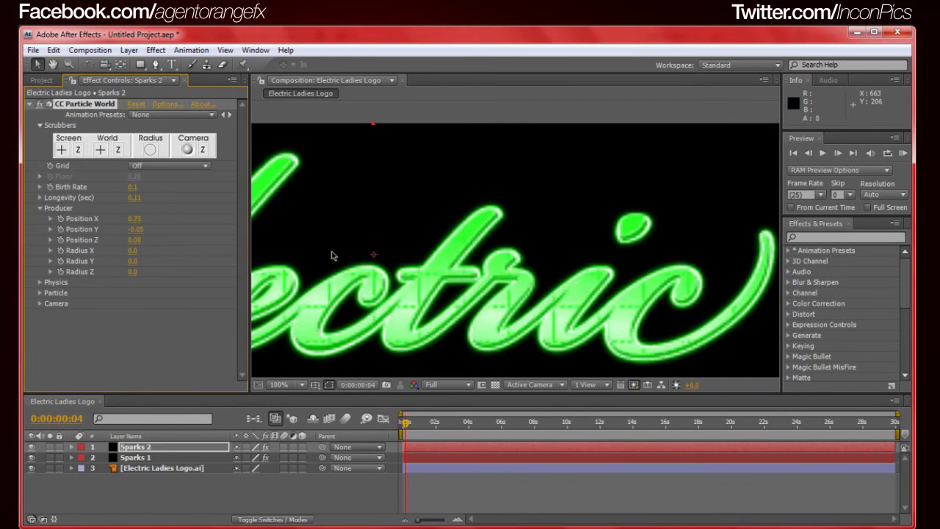
scroll(353, 257, down, 2)
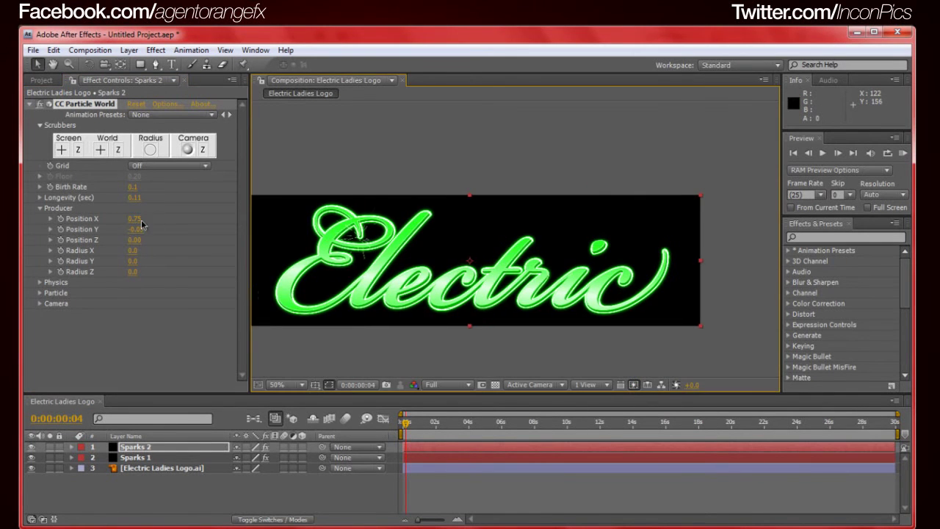
drag(140, 219, 171, 229)
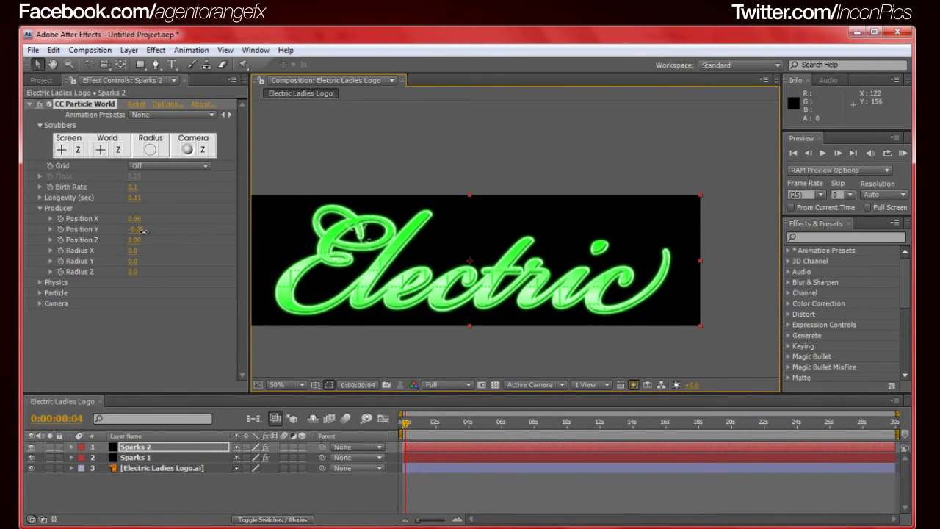
drag(124, 230, 140, 214)
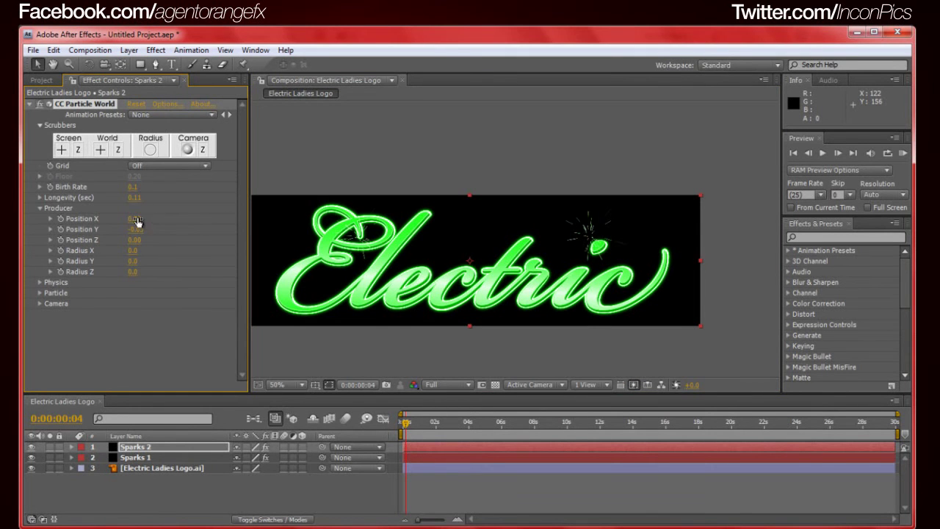
mouse_move(139, 218)
mouse_down()
mouse_move(149, 218)
mouse_move(141, 231)
mouse_up()
drag(139, 219, 139, 220)
click(141, 230)
text(-0.02)
key(Return)
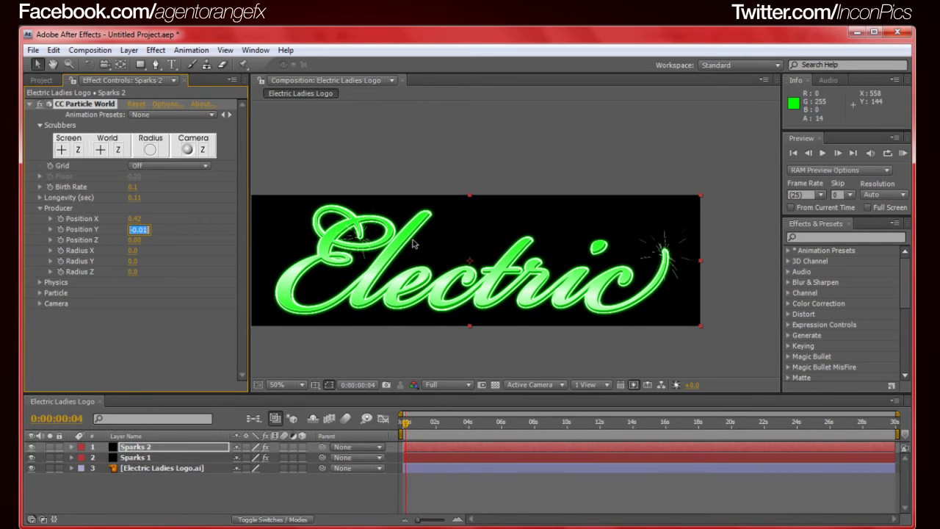
click(523, 352)
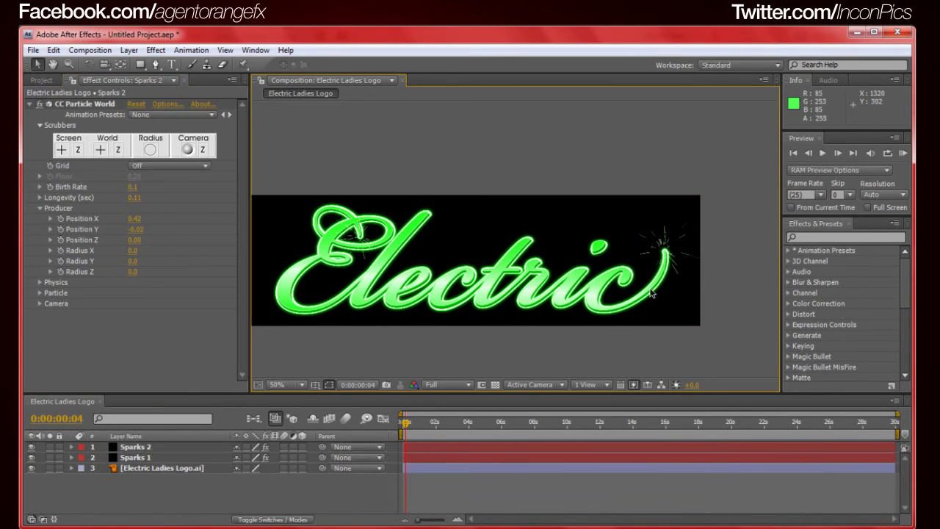
key(ctrl+s)
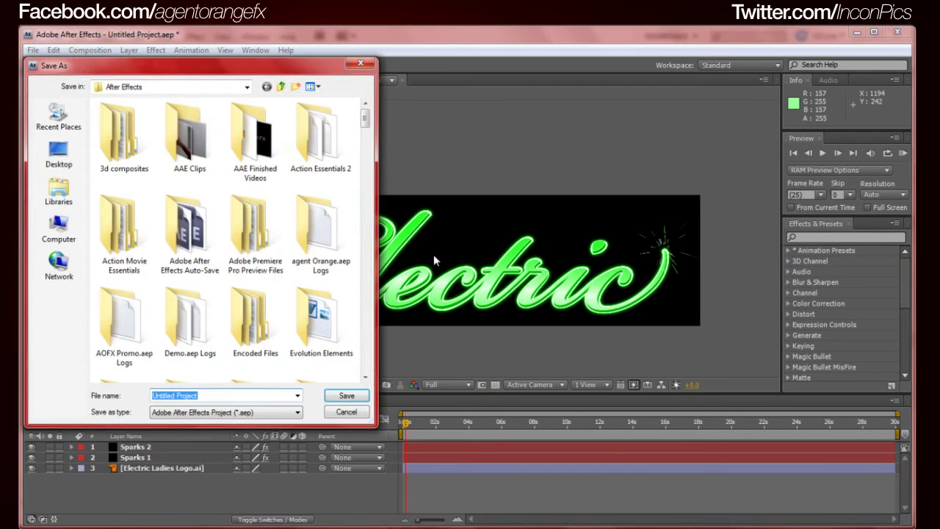
click(361, 63)
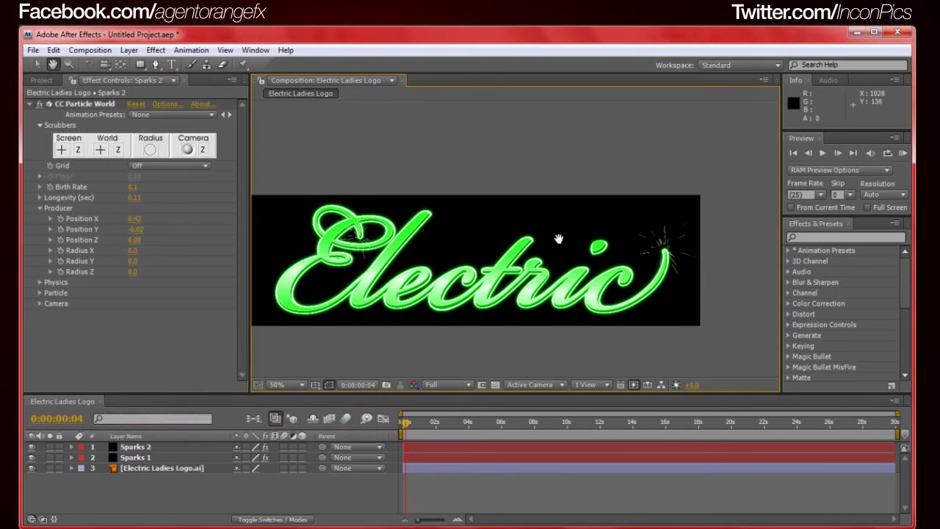
key(space)
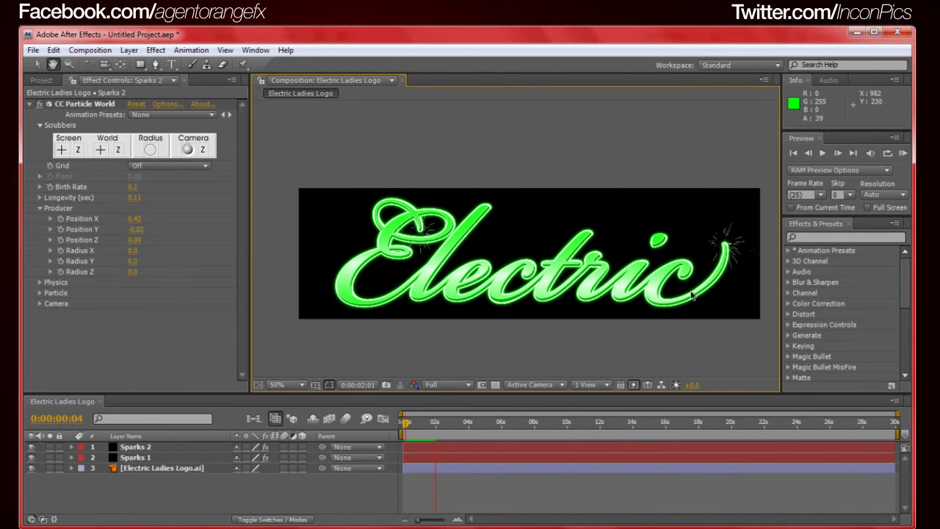
drag(453, 425, 410, 432)
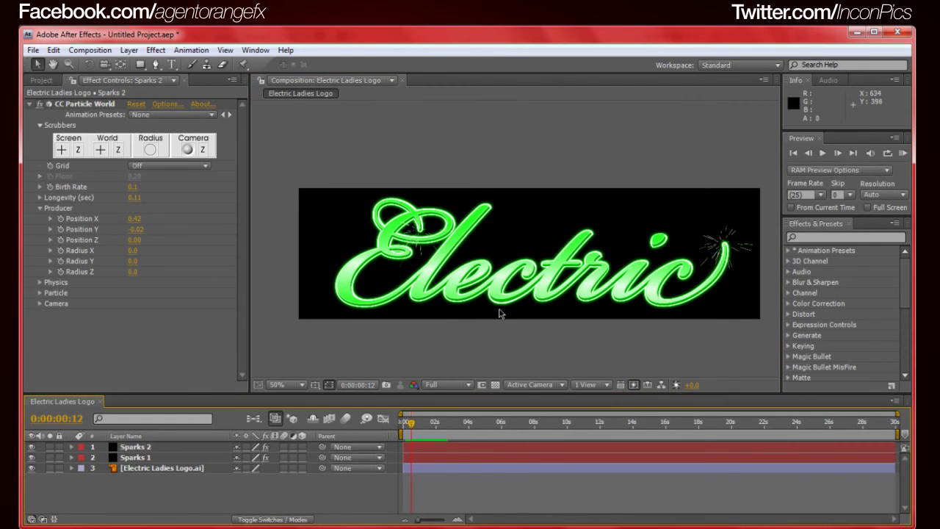
key(h)
mouse_move(427, 296)
mouse_down()
mouse_move(438, 294)
mouse_move(430, 297)
mouse_up()
key(v)
click(163, 491)
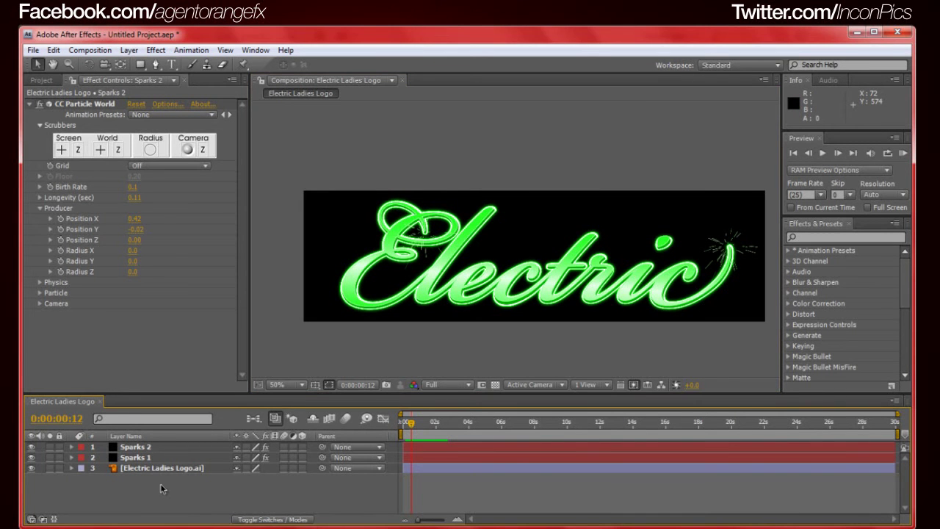
Create Black Solid 2 through Layer > New > Solid, keeping the black colour.
key(ctrl+y)
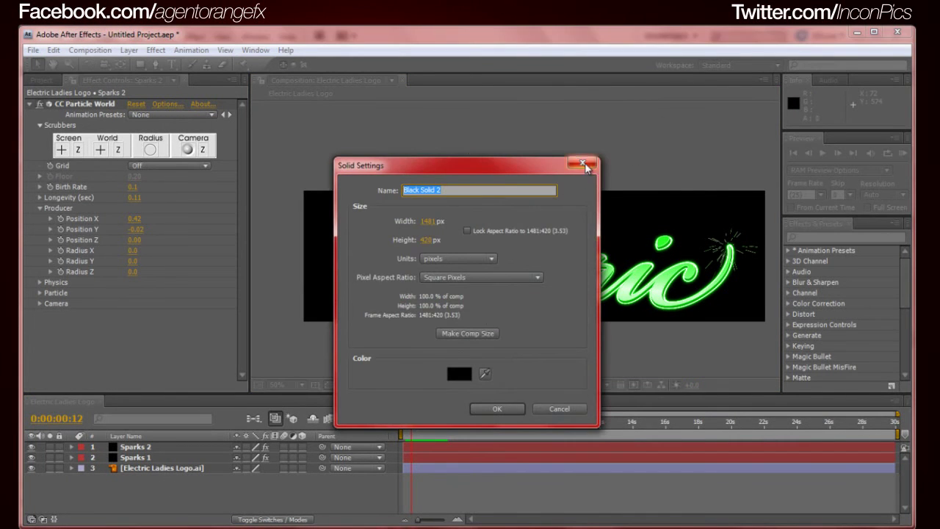
click(583, 163)
click(131, 50)
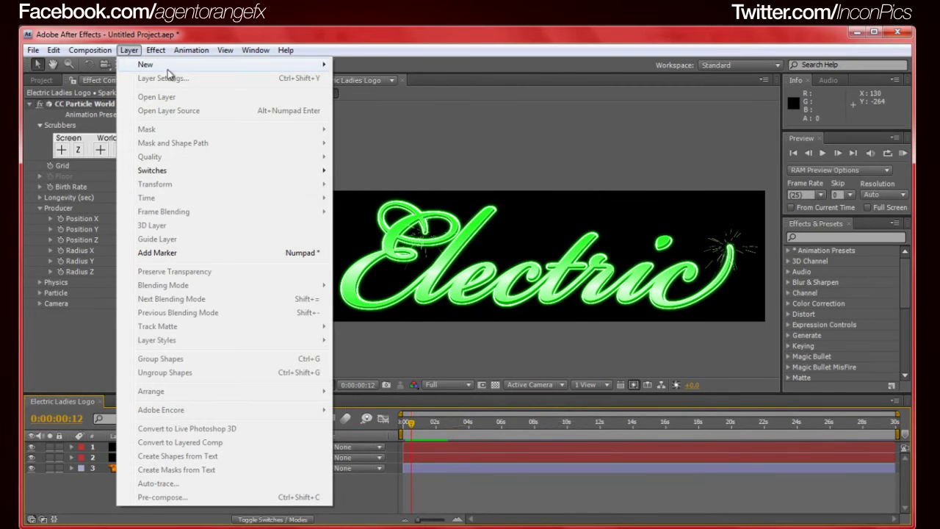
mouse_move(192, 71)
click(371, 78)
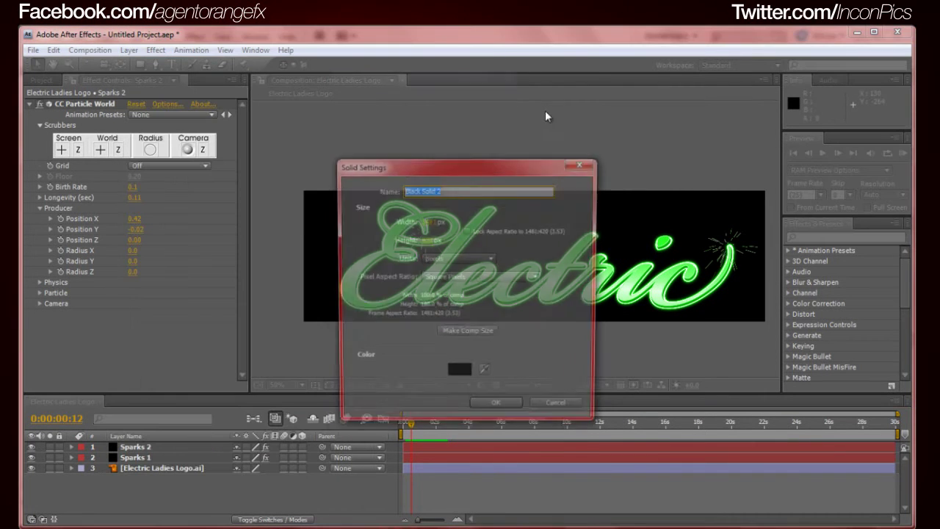
click(473, 405)
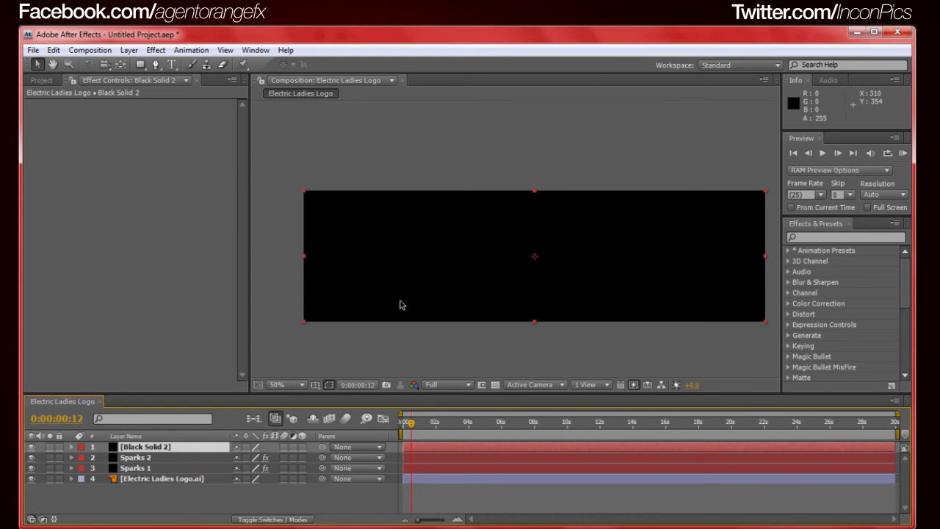
click(403, 330)
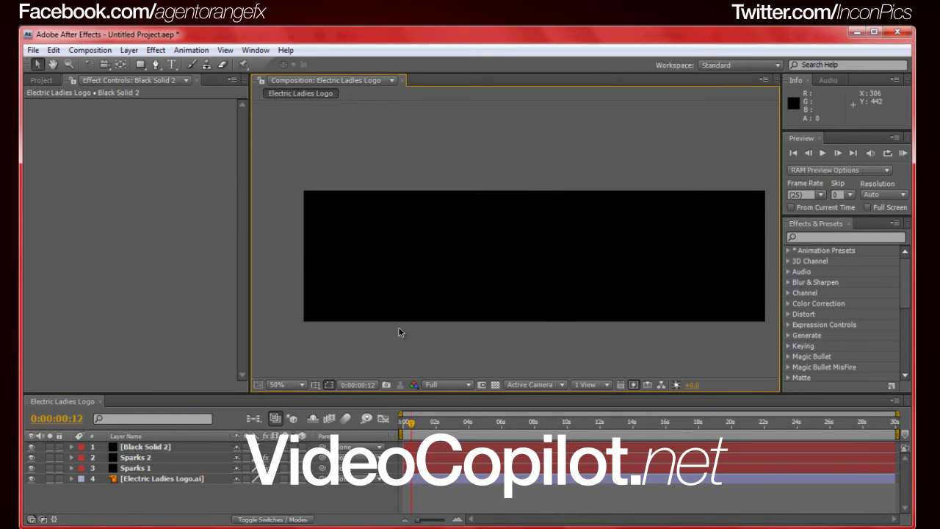
click(137, 448)
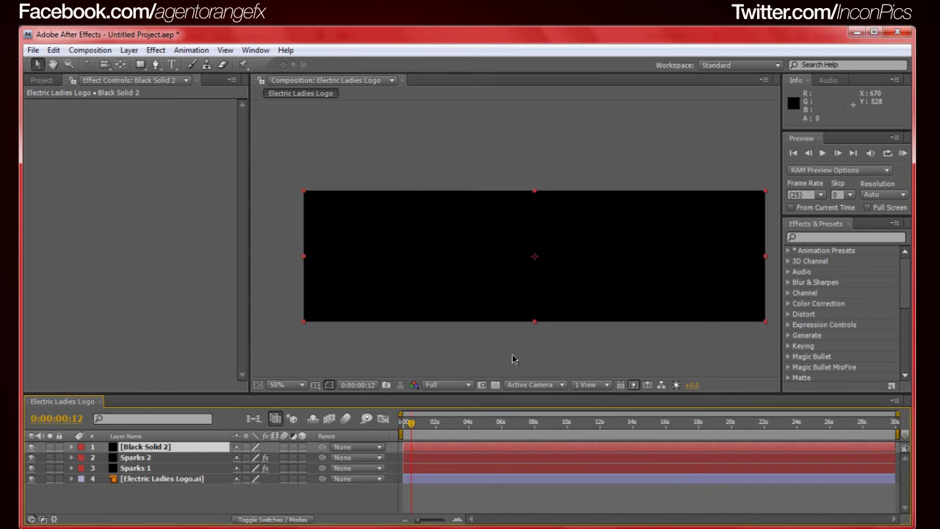
click(397, 360)
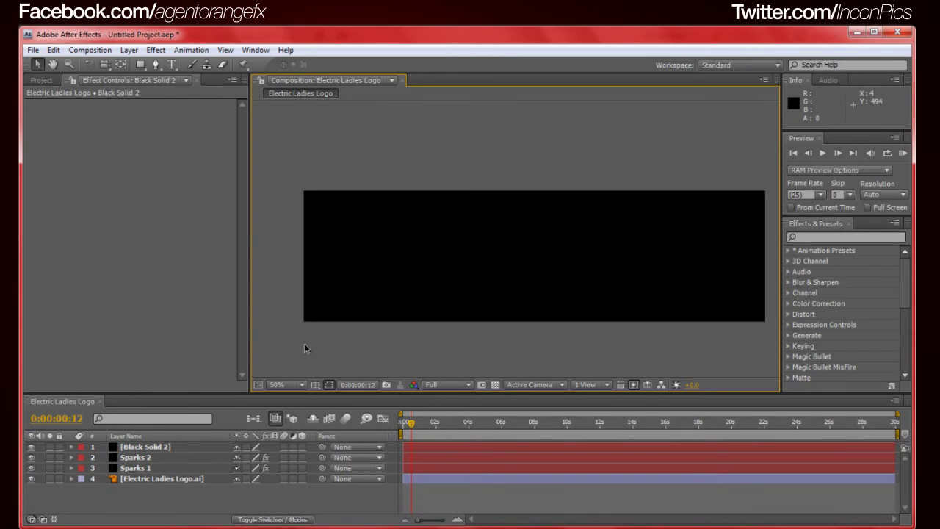
click(146, 447)
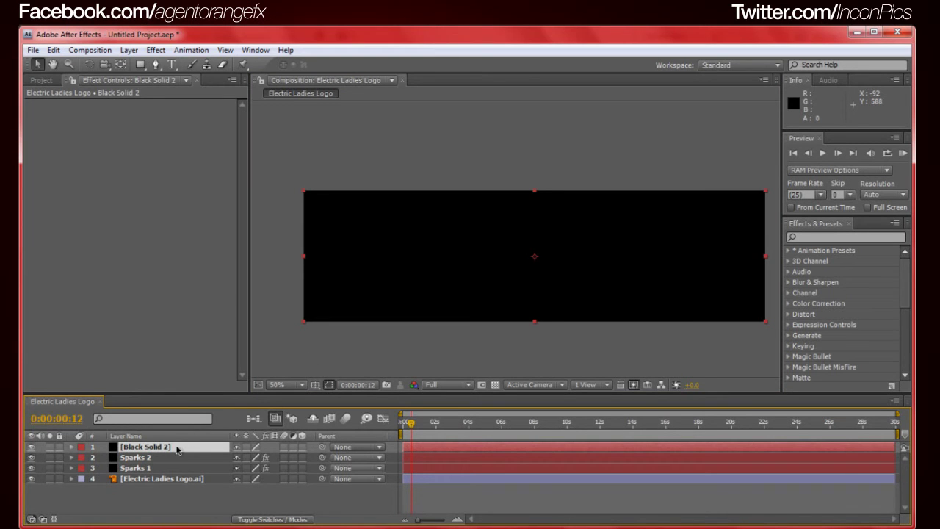
Rename the Black Solid 2 layer to Flare 1.
click(128, 50)
click(128, 51)
right_click(136, 451)
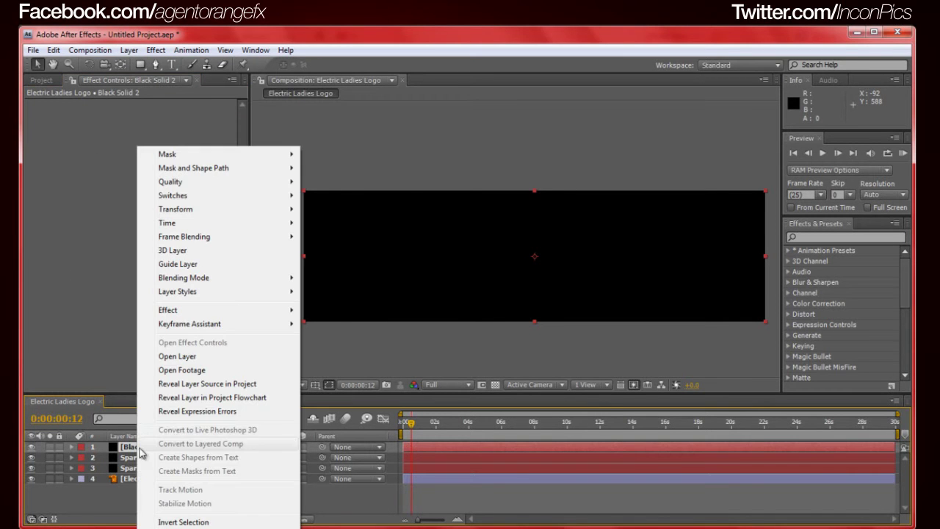
click(219, 453)
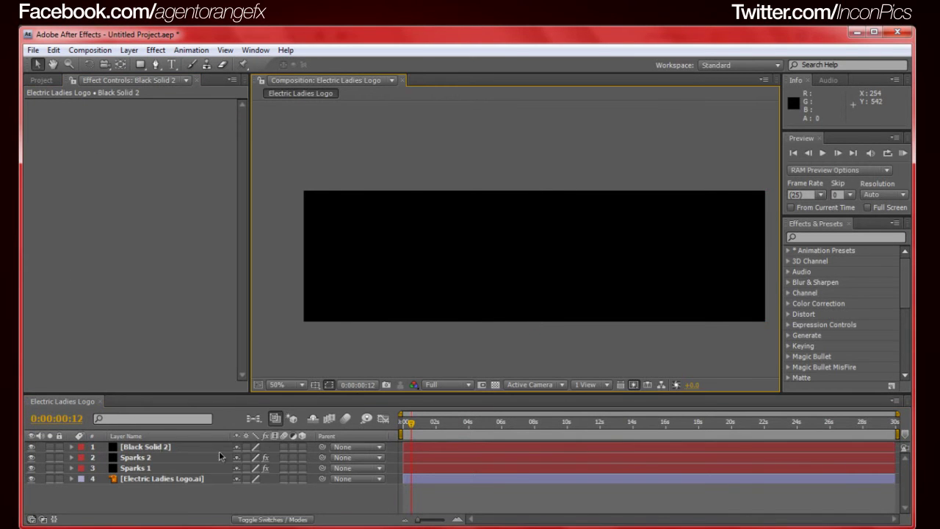
double_click(140, 446)
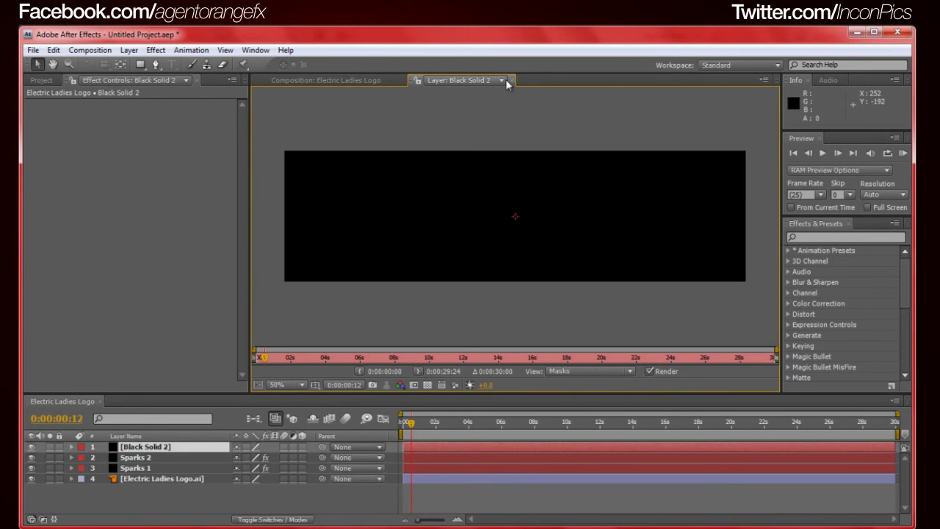
click(509, 81)
click(183, 449)
key(Return)
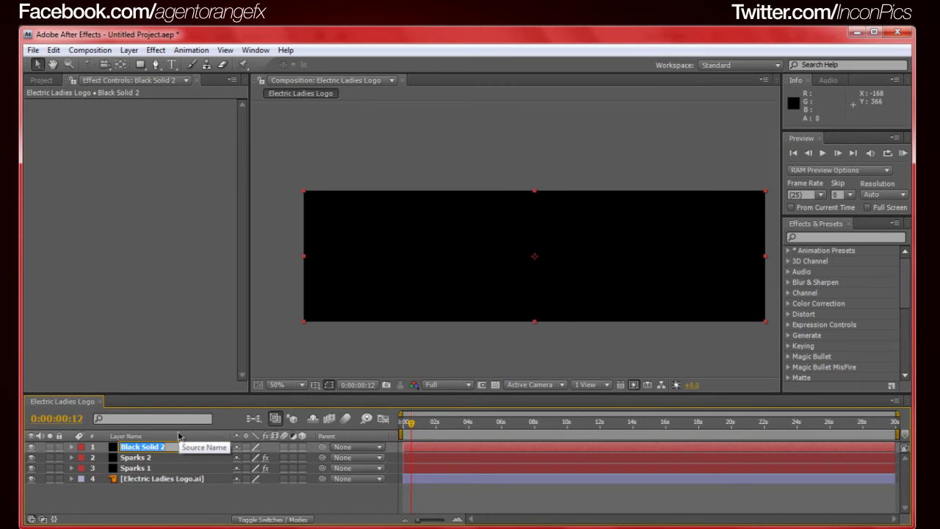
text(Flare 1)
key(Return)
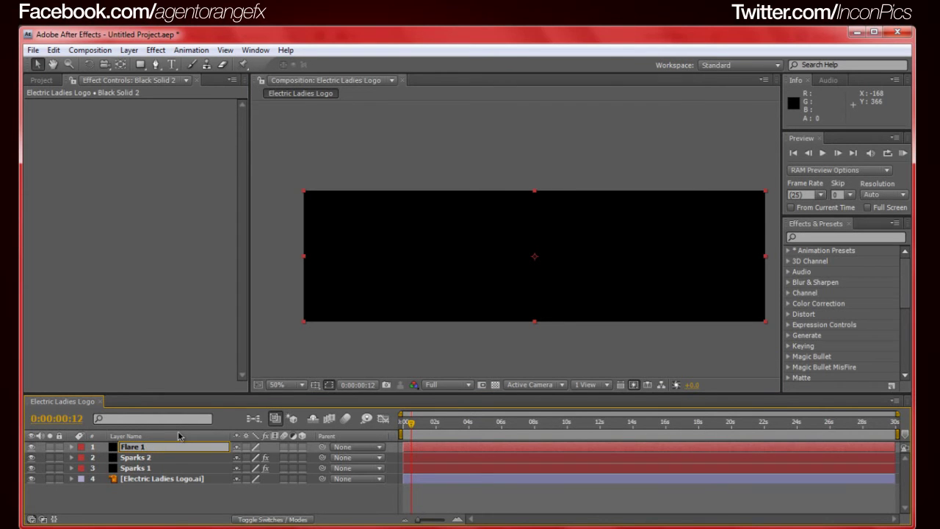
Apply Video Copilot's Optical Flares effect to Flare 1 from its Effect menu.
click(302, 356)
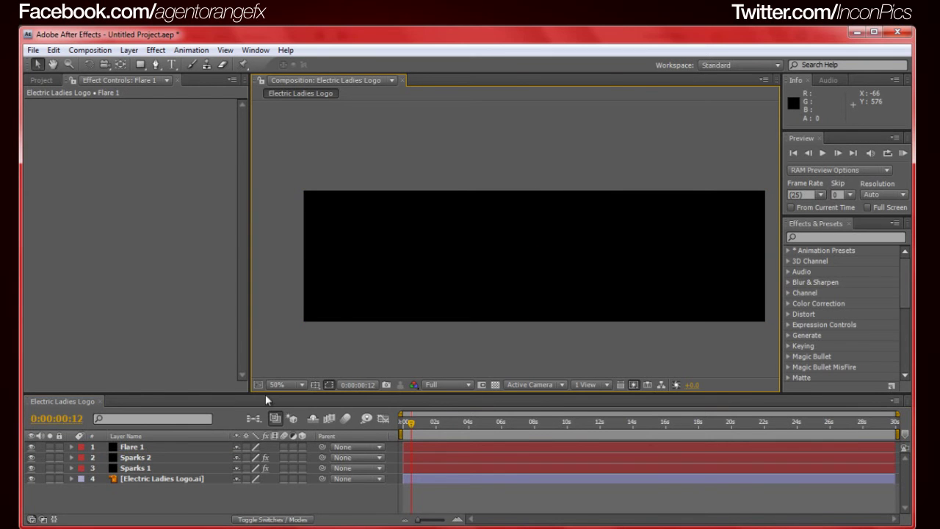
right_click(179, 448)
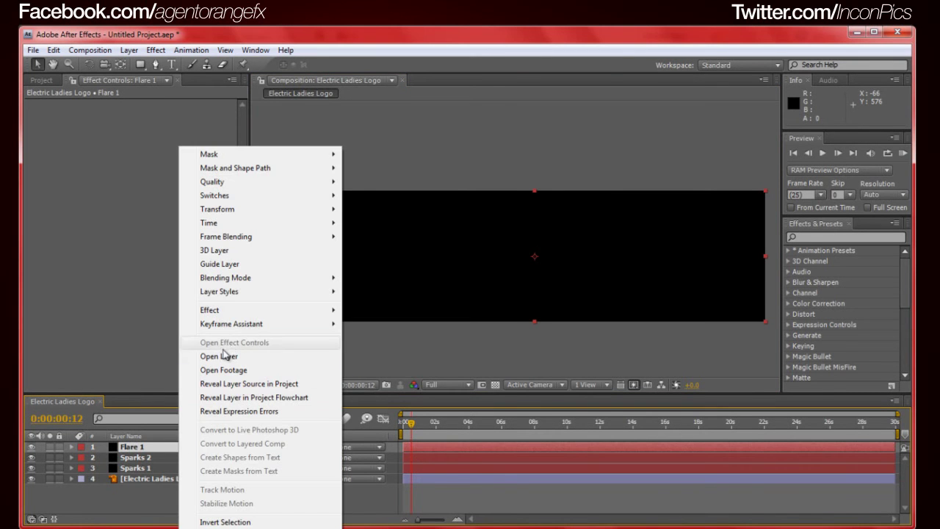
mouse_move(228, 315)
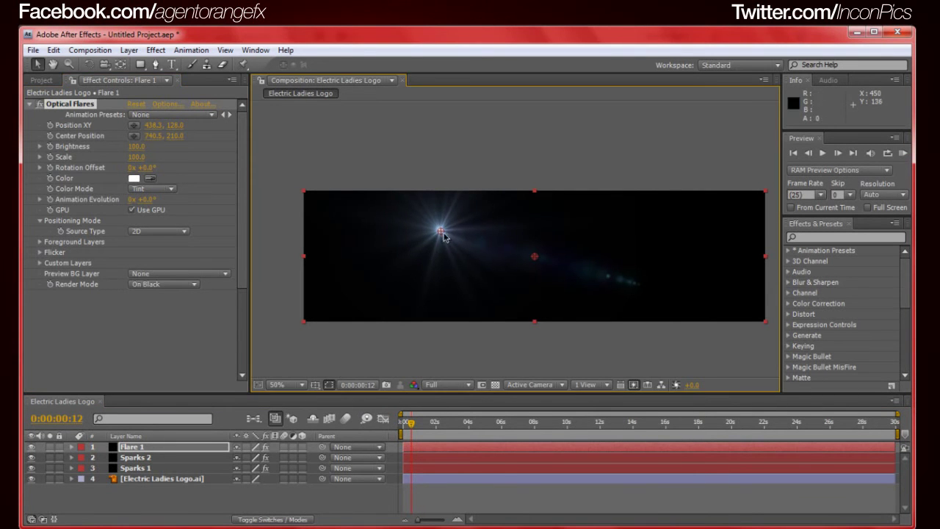
scroll(448, 244, up, 2)
drag(450, 246, 503, 197)
Load the Beam preset from the Light folder in Optical Flares Options.
click(163, 105)
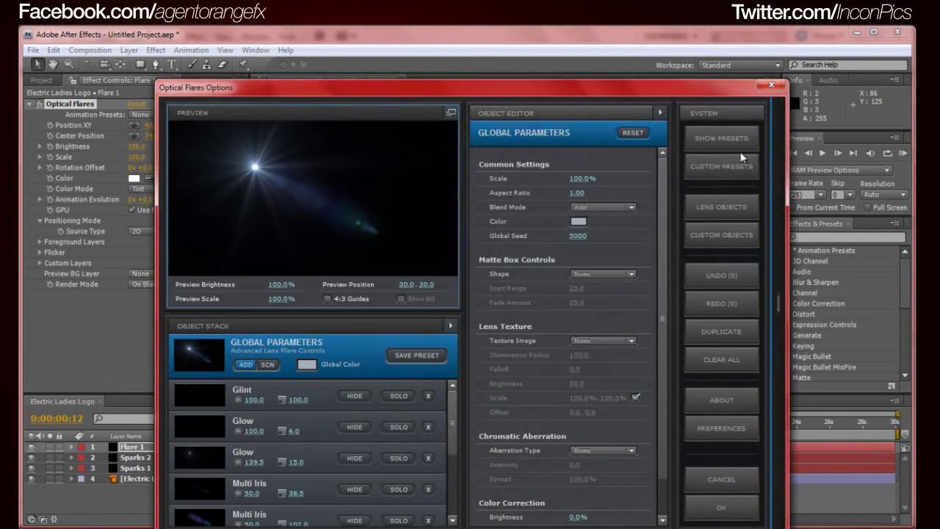
double_click(568, 218)
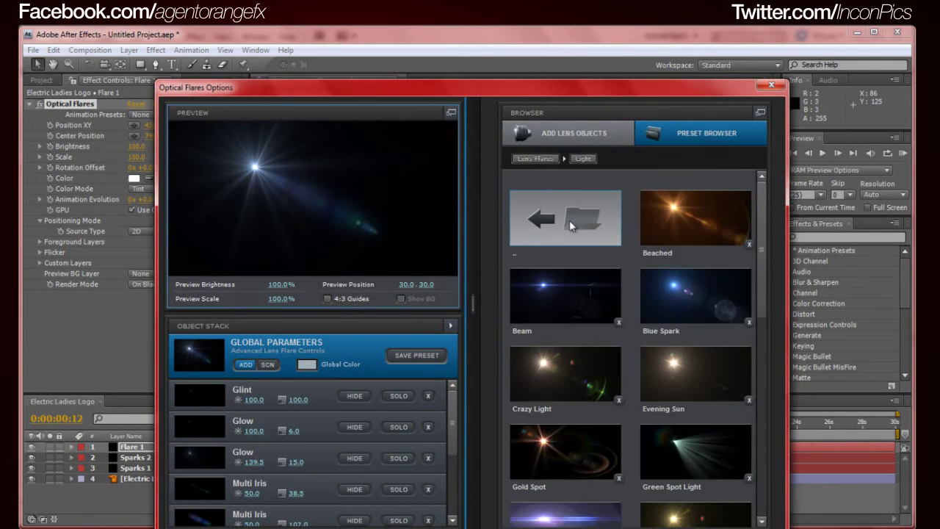
double_click(565, 280)
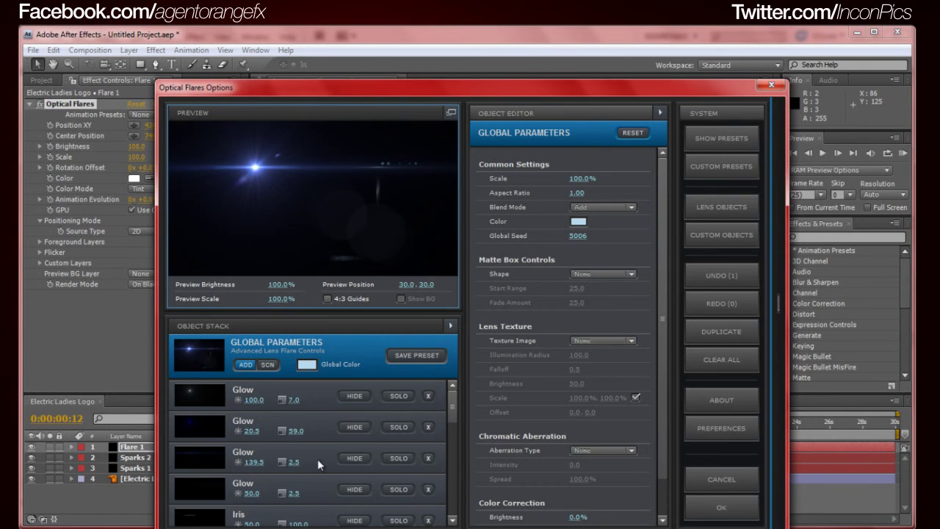
scroll(324, 441, down, 2)
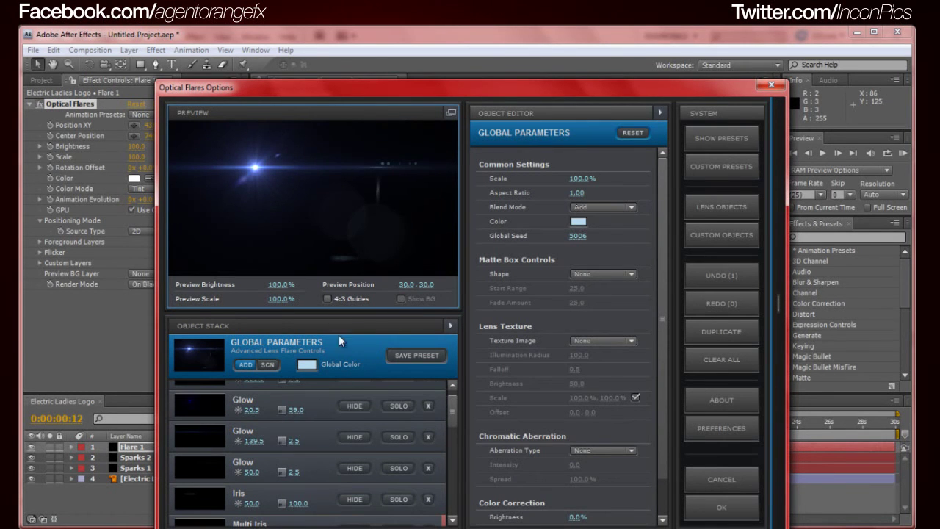
scroll(320, 438, down, 2)
scroll(320, 438, up, 2)
scroll(298, 441, up, 1)
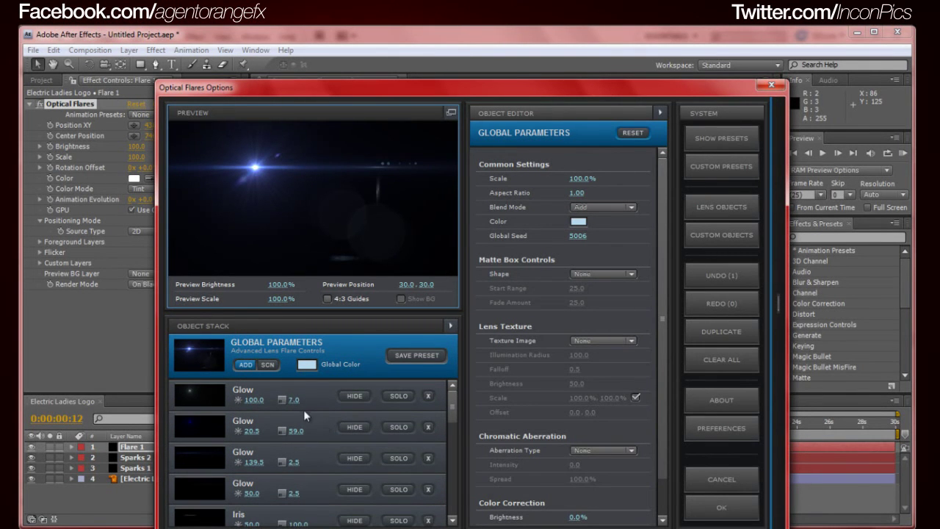
Make the Global Color and the second and third Glow colours green.
click(307, 365)
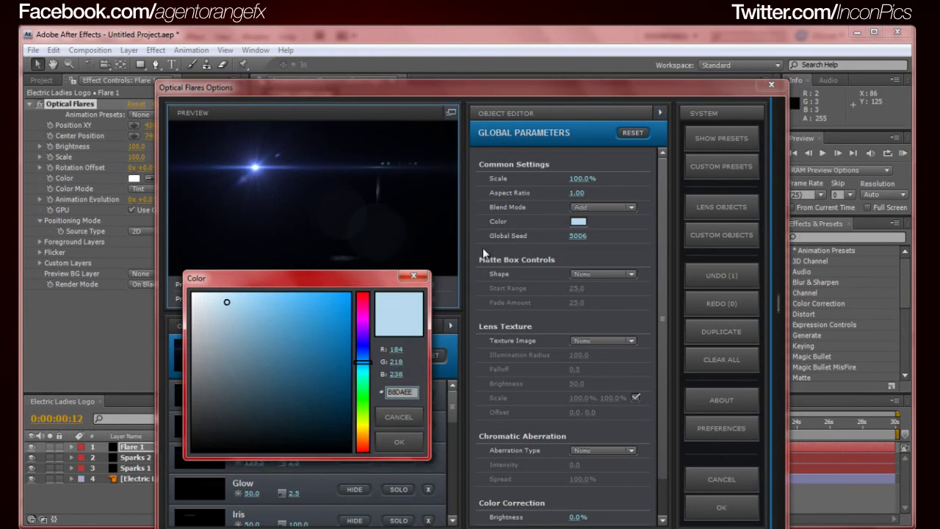
drag(373, 370, 371, 403)
click(397, 443)
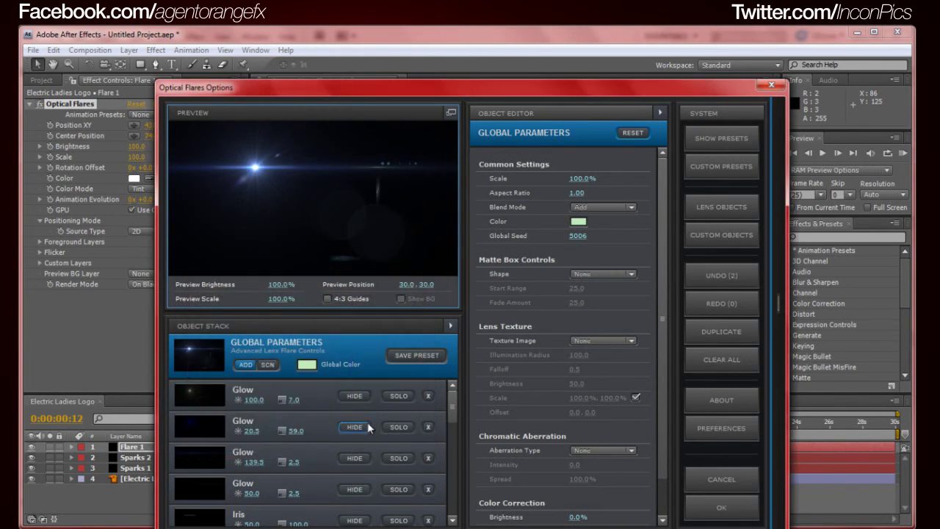
click(317, 420)
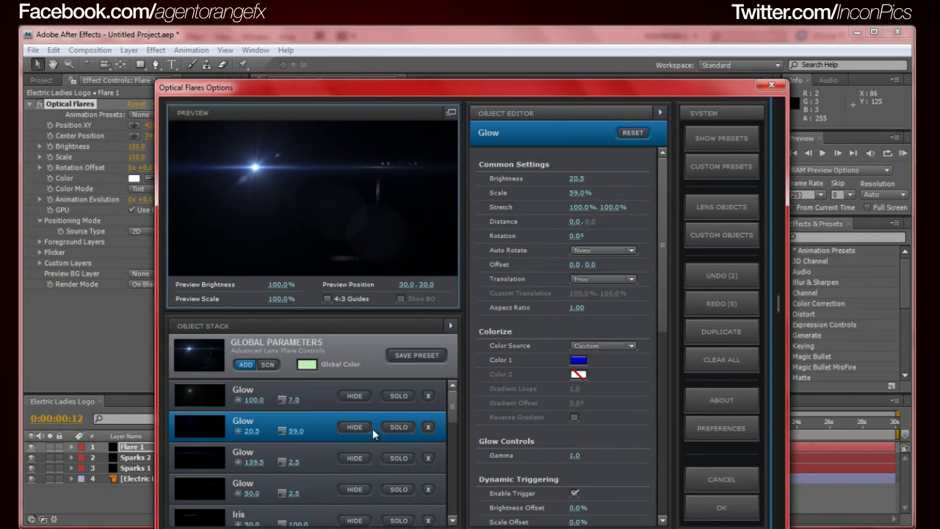
click(577, 373)
drag(628, 355, 633, 397)
click(670, 436)
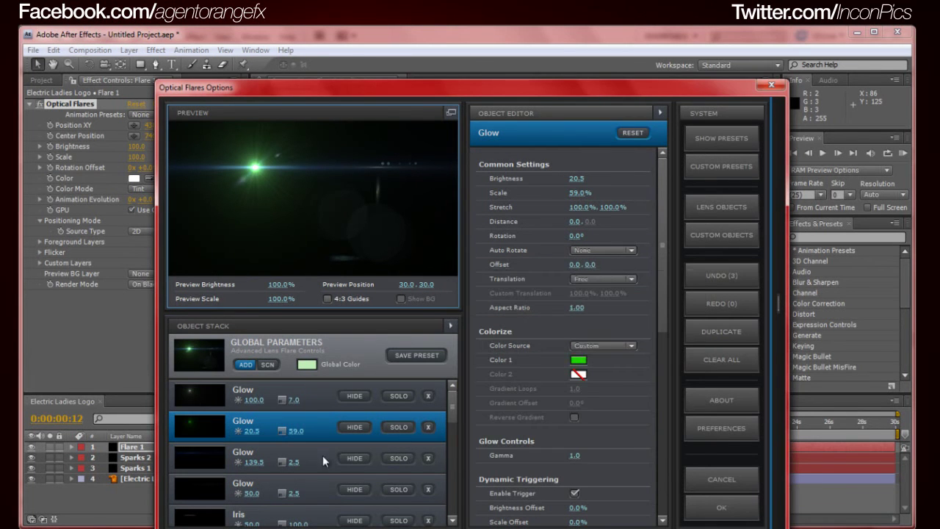
click(322, 455)
click(577, 372)
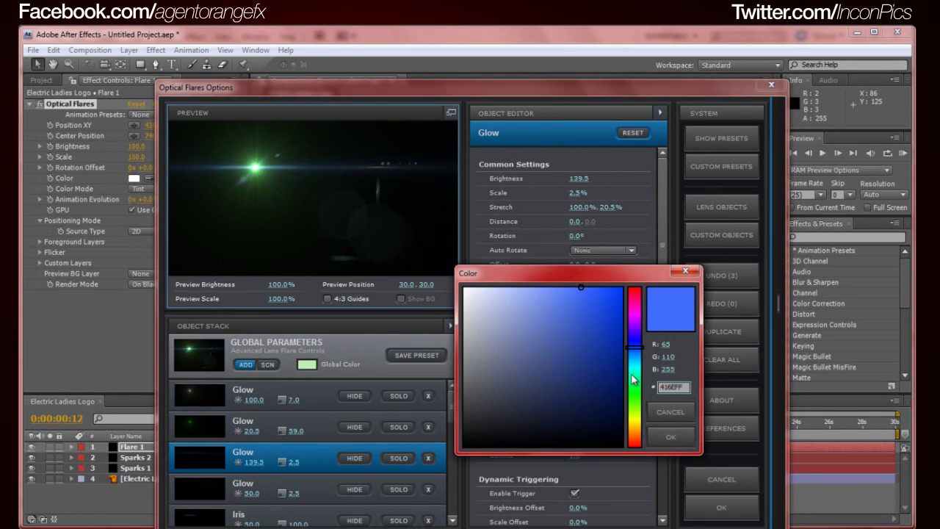
drag(635, 379, 636, 403)
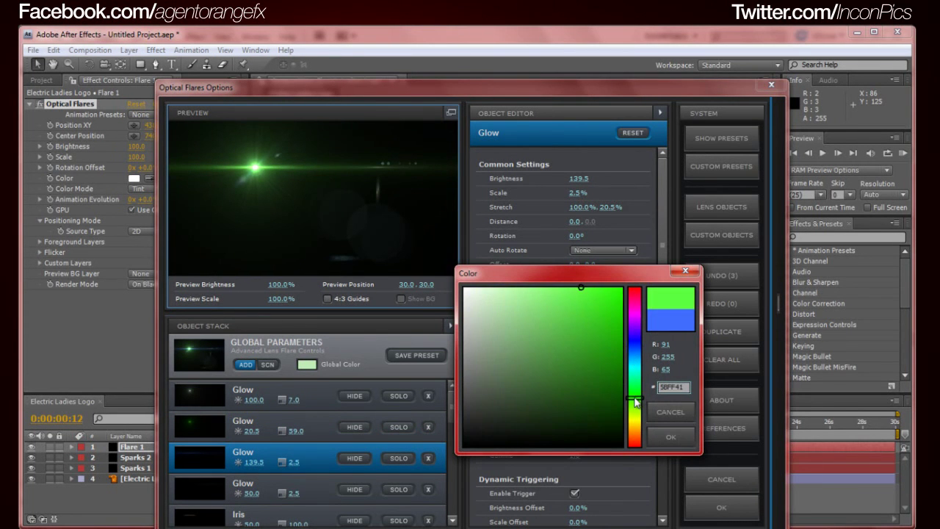
click(666, 436)
Inspect the fourth Glow and Iris elements in the flare stack.
scroll(330, 477, down, 1)
click(329, 476)
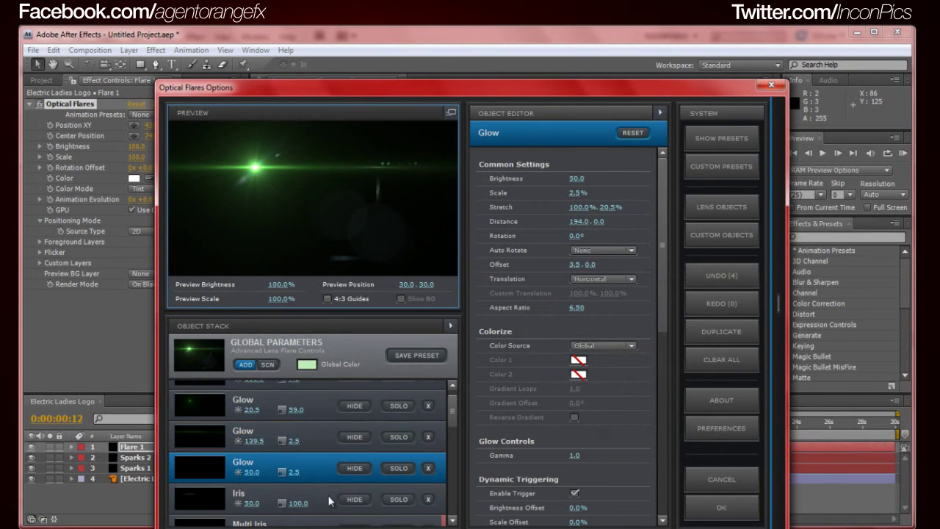
click(330, 501)
scroll(327, 496, down, 6)
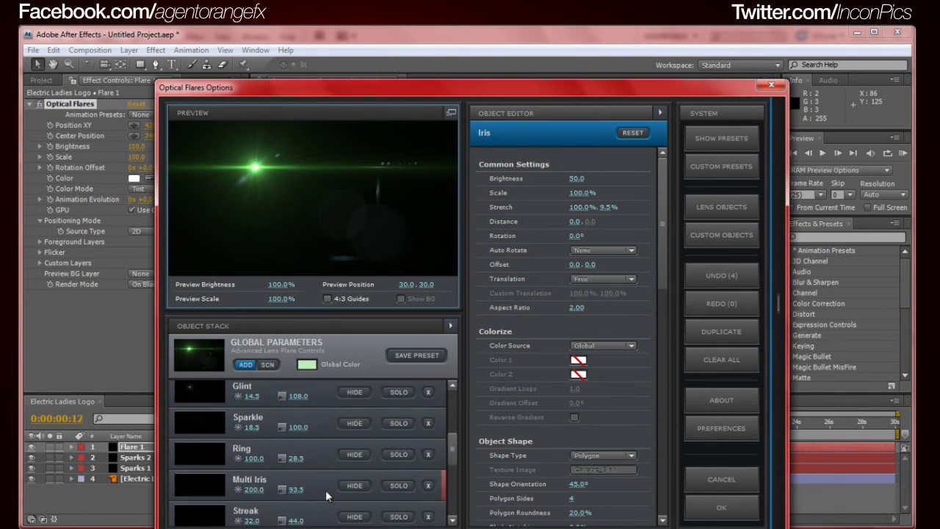
scroll(325, 489, down, 8)
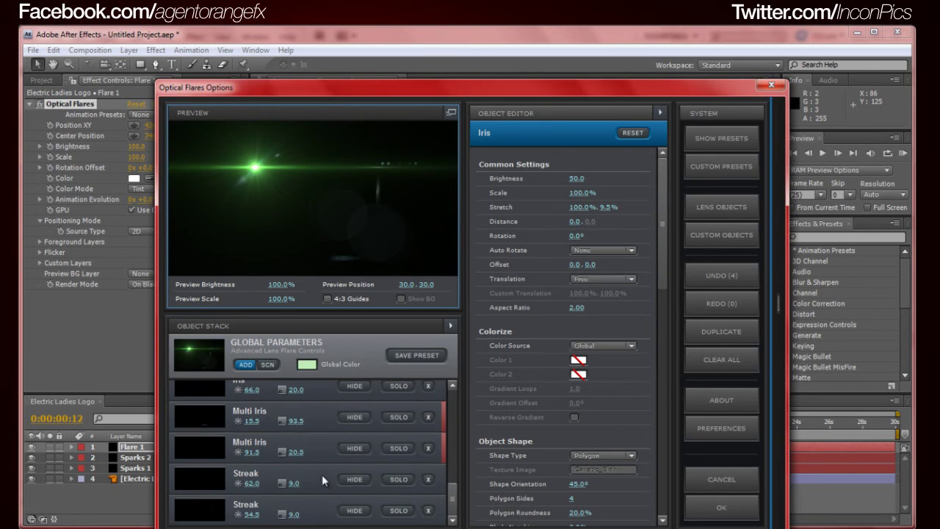
scroll(323, 477, up, 12)
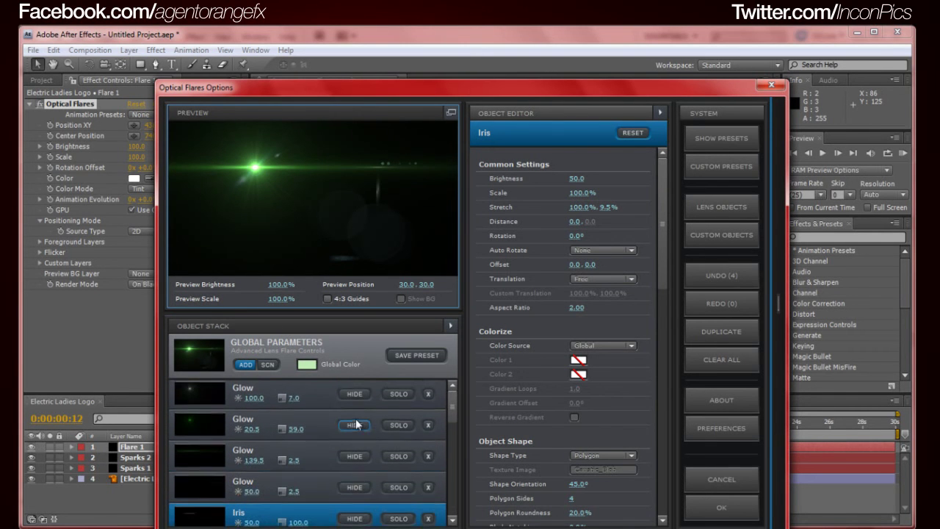
Add a Glint element to the flare from the Lens Objects browser.
click(744, 232)
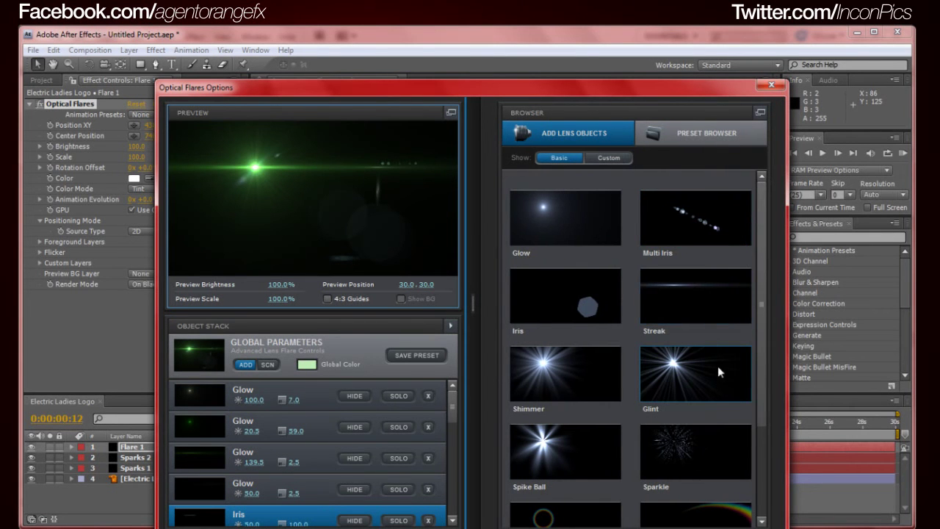
scroll(710, 380, down, 3)
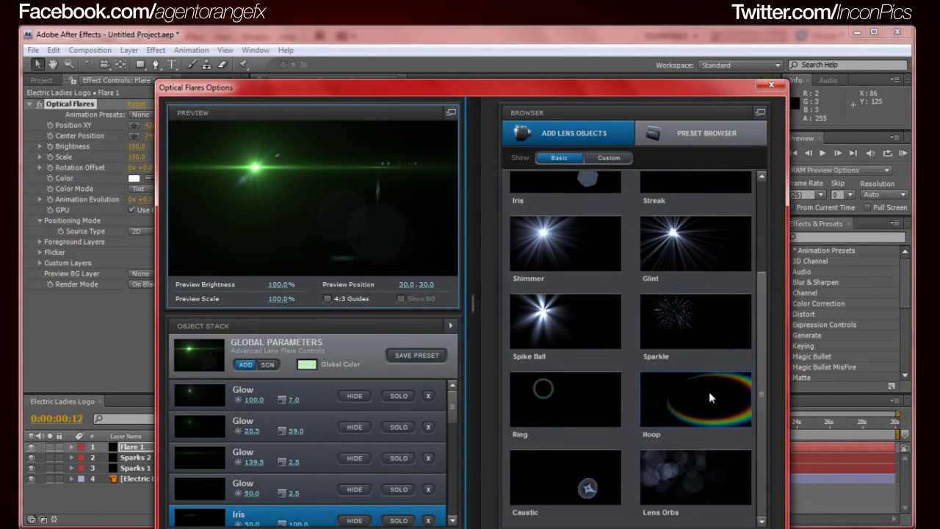
scroll(709, 391, up, 3)
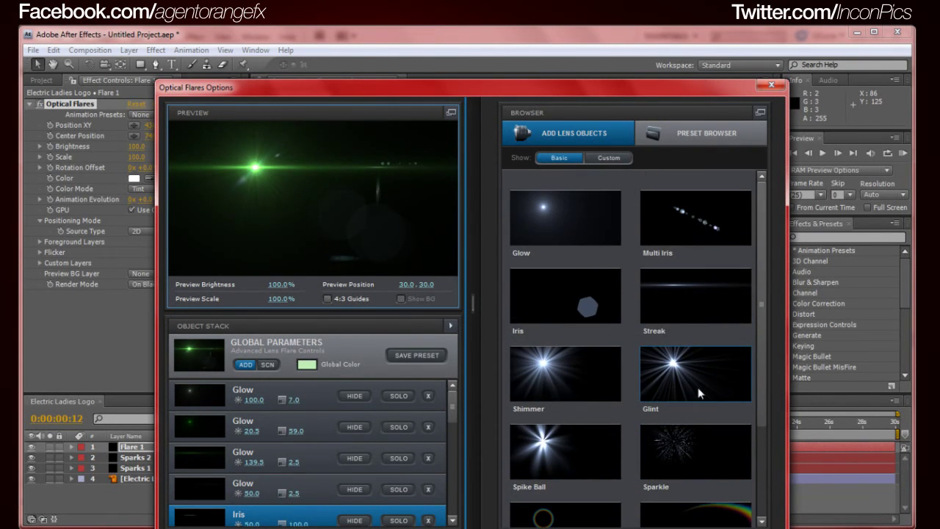
click(696, 378)
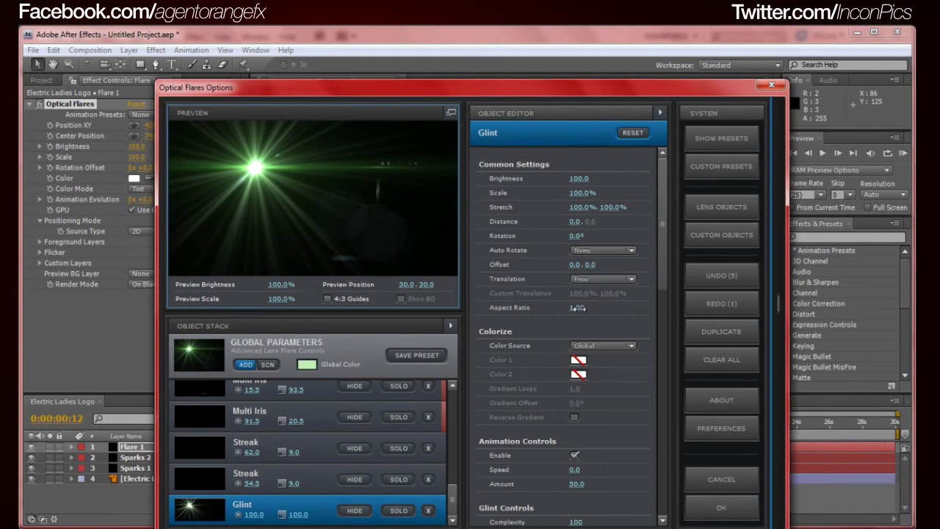
Lower the Glint's Complexity to 6.
scroll(588, 367, down, 1)
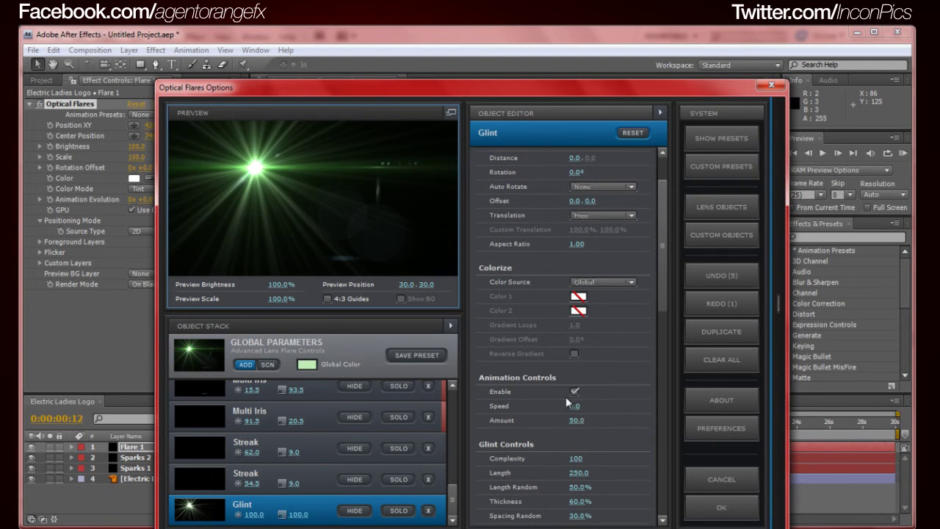
scroll(607, 467, down, 1)
drag(574, 438, 651, 463)
drag(571, 448, 527, 451)
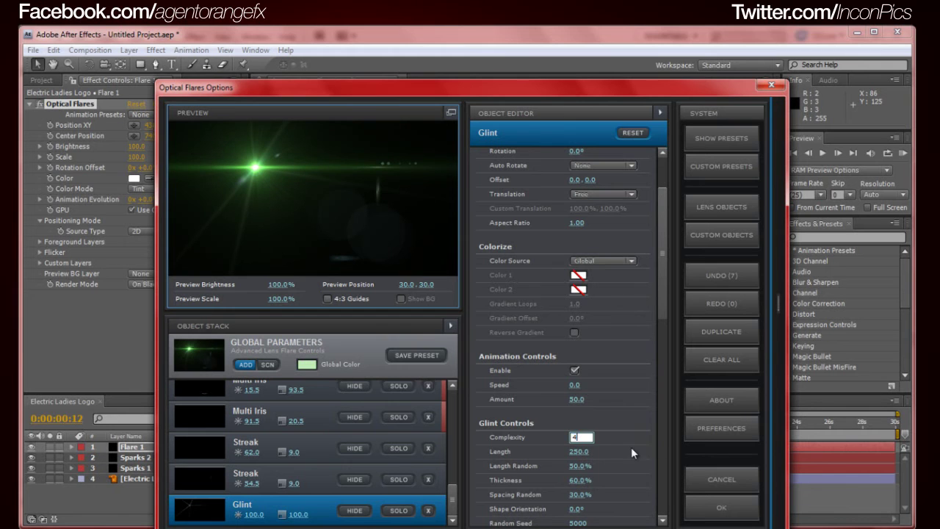
drag(570, 438, 574, 438)
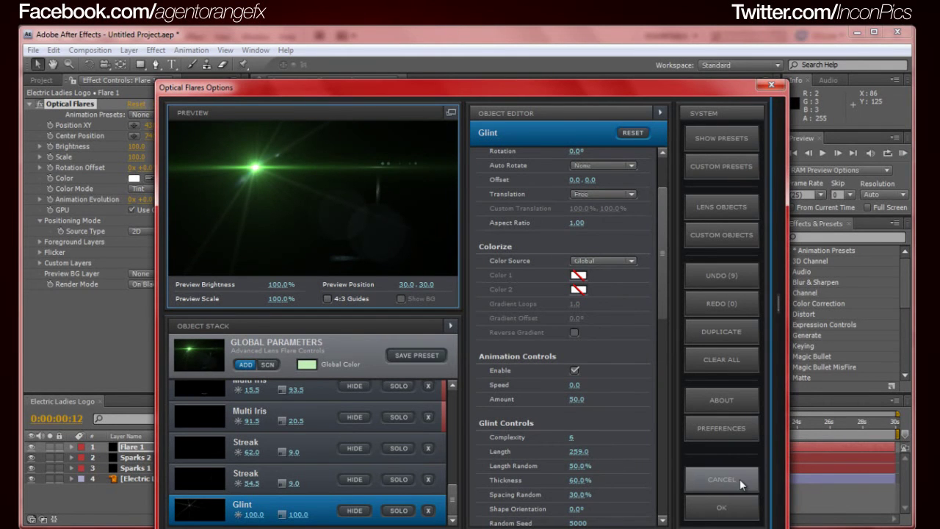
Apply the flare settings and set Render Mode to On Transparent.
click(706, 510)
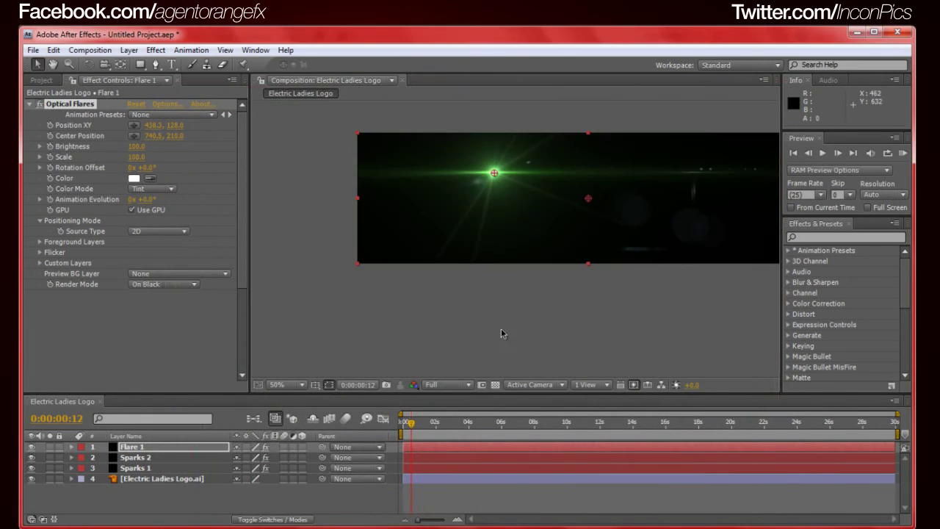
click(159, 284)
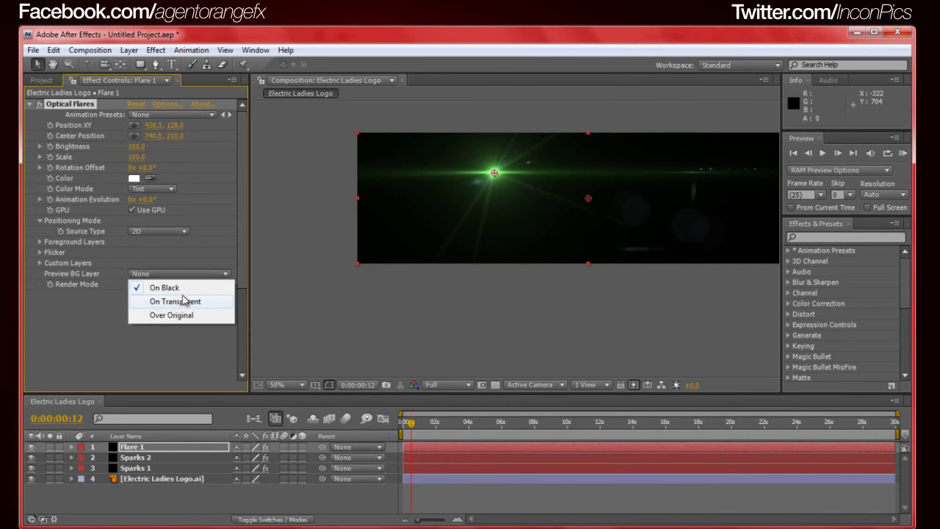
click(185, 301)
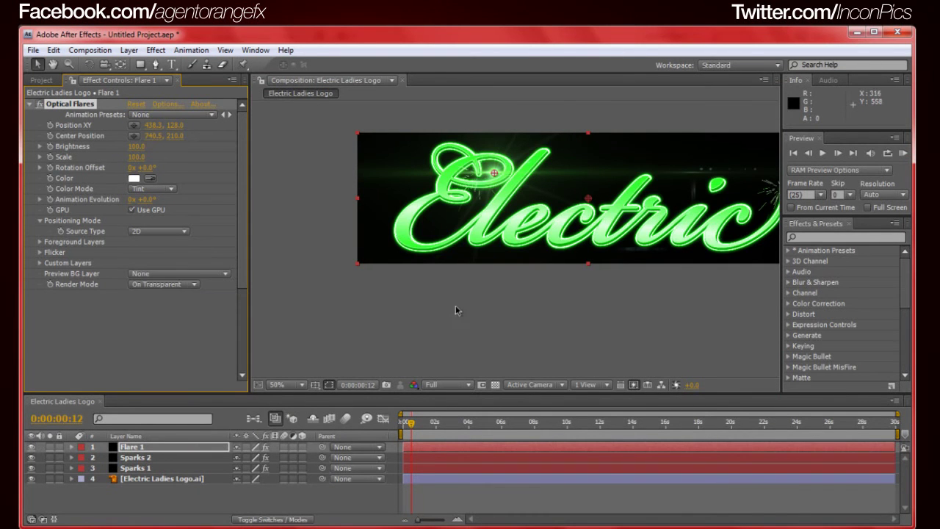
Position Flare 1 on the loop of the capital E.
scroll(566, 220, up, 2)
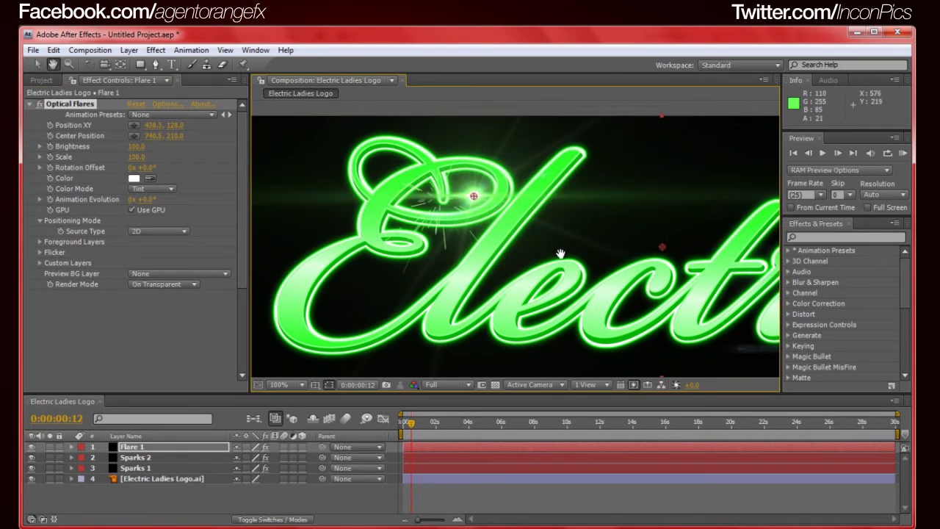
drag(476, 199, 442, 201)
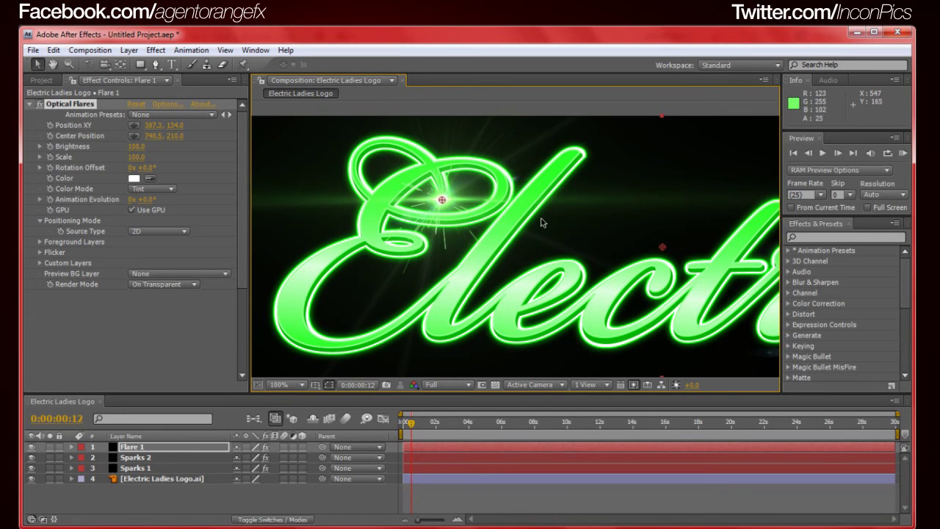
scroll(554, 225, down, 2)
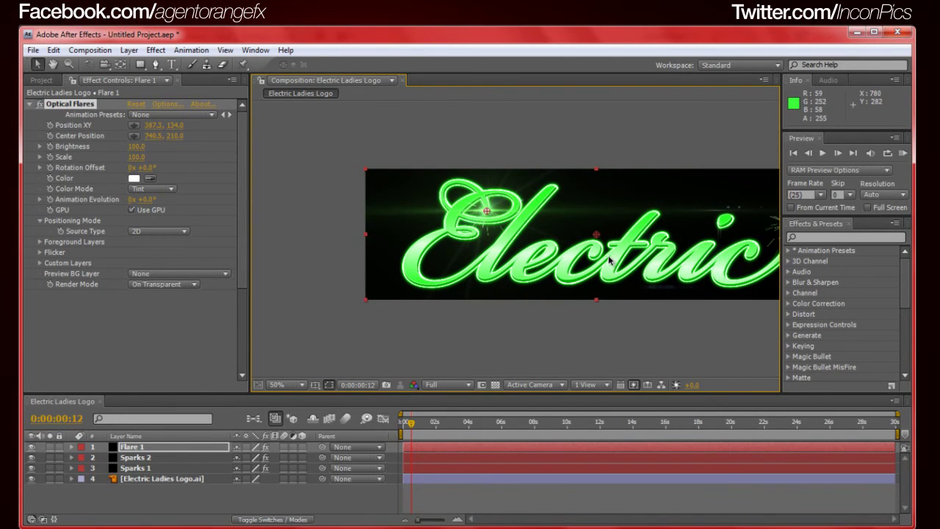
drag(617, 263, 605, 267)
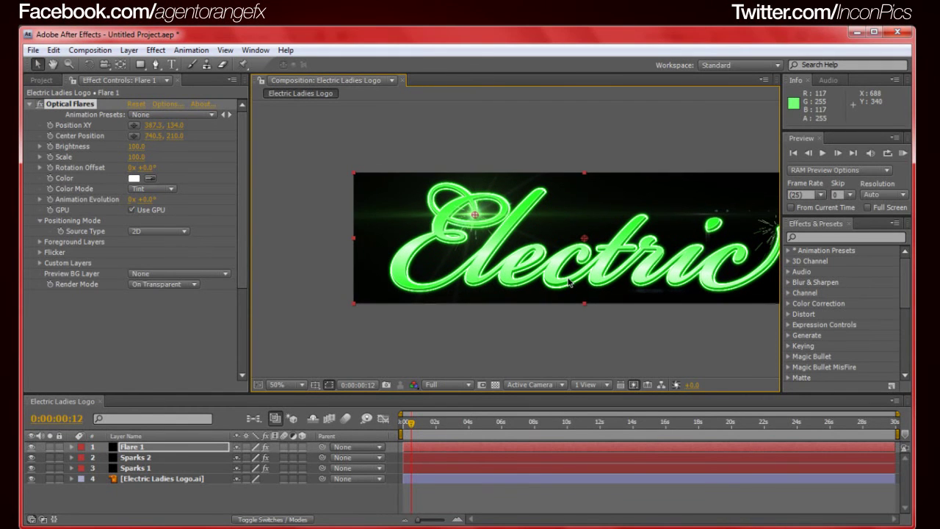
scroll(465, 261, up, 2)
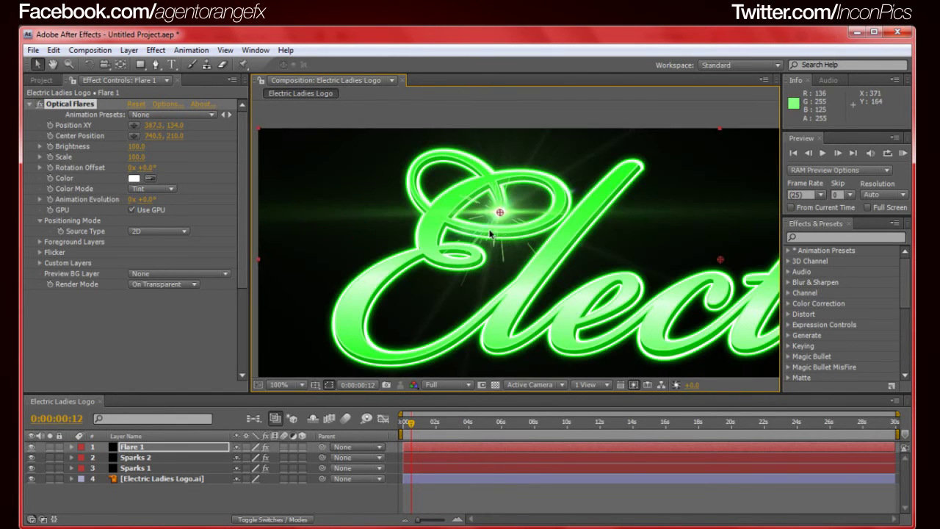
click(135, 448)
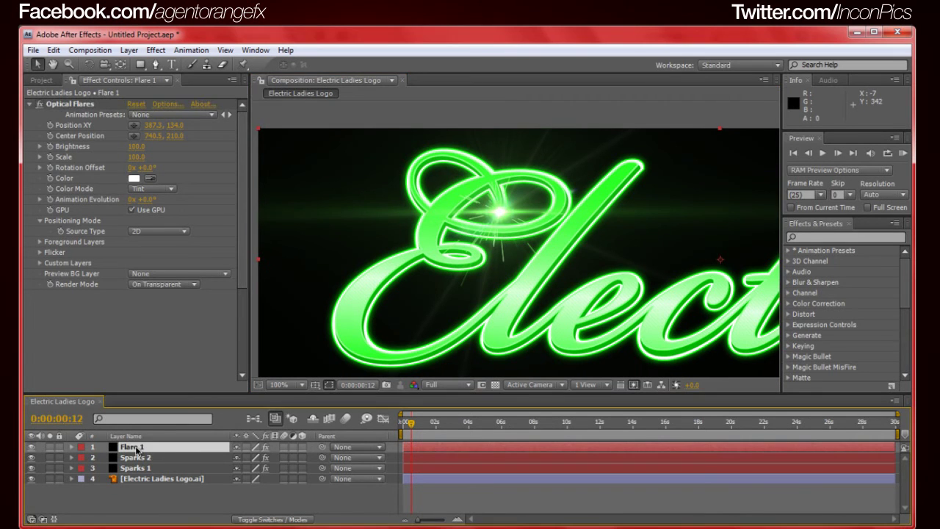
click(500, 216)
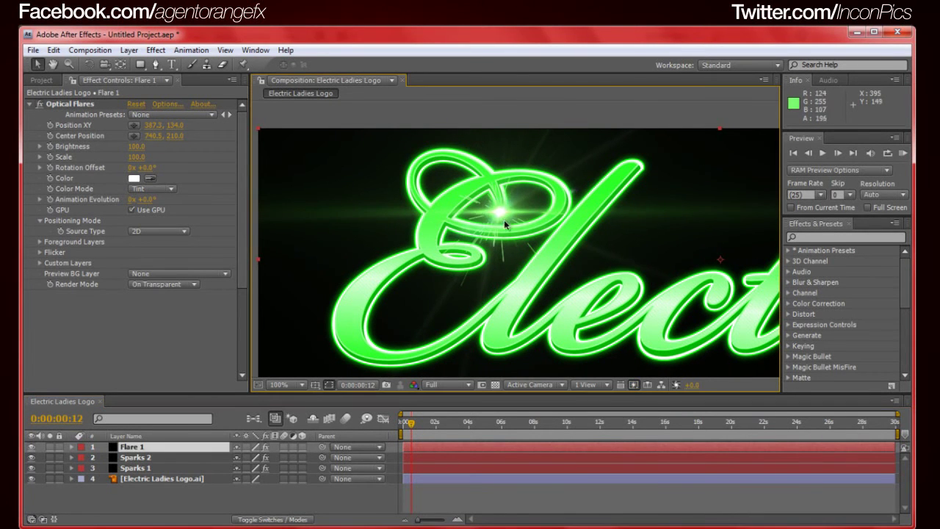
Duplicate Flare 1 to create Flare 2.
key(ctrl+d)
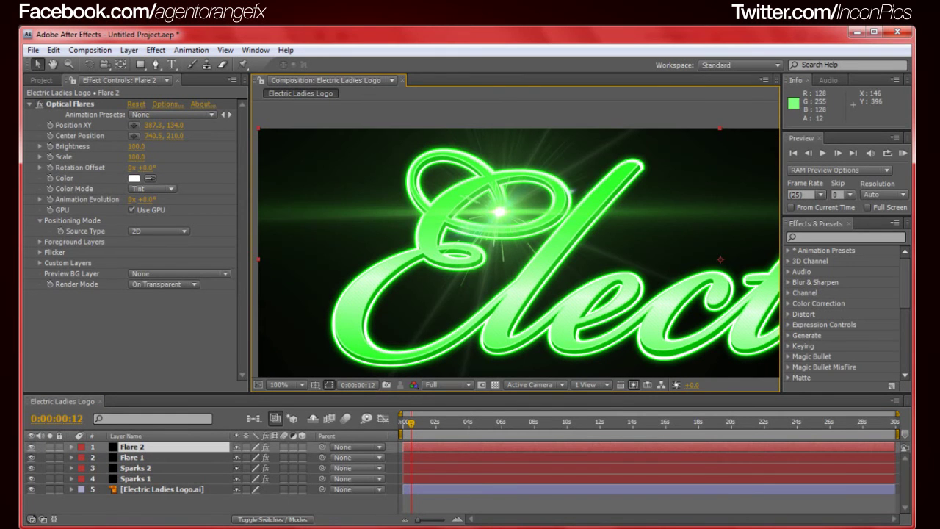
key(h)
drag(476, 332, 362, 325)
key(v)
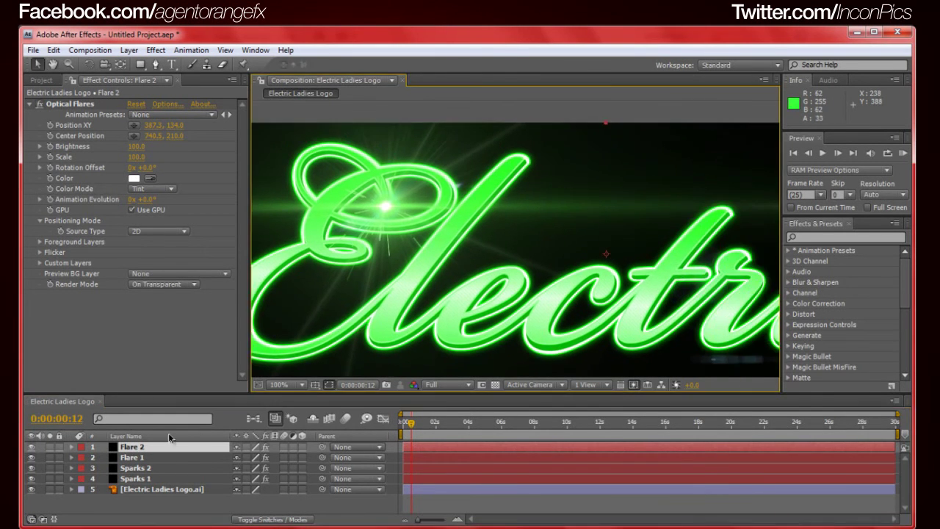
scroll(475, 357, down, 2)
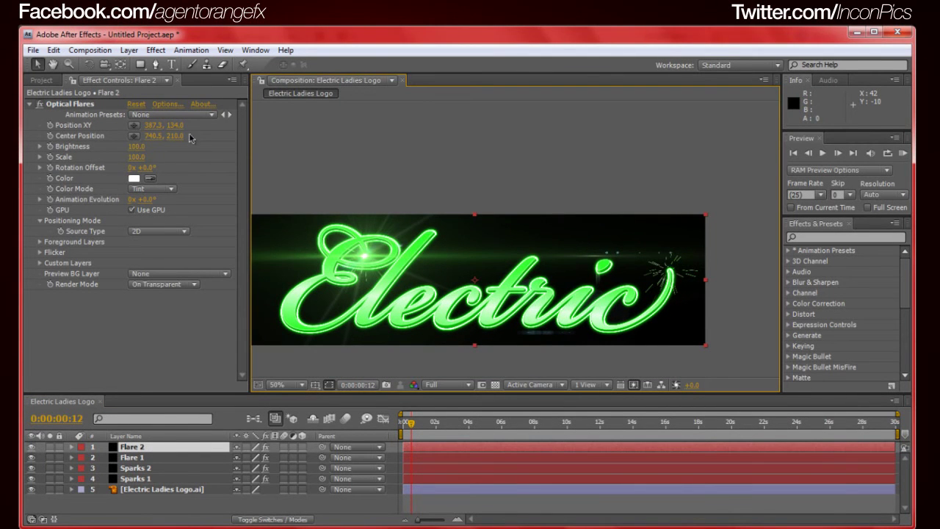
Place Flare 2 at Position XY 1364.0, 176.0 on the final c's tail.
click(134, 129)
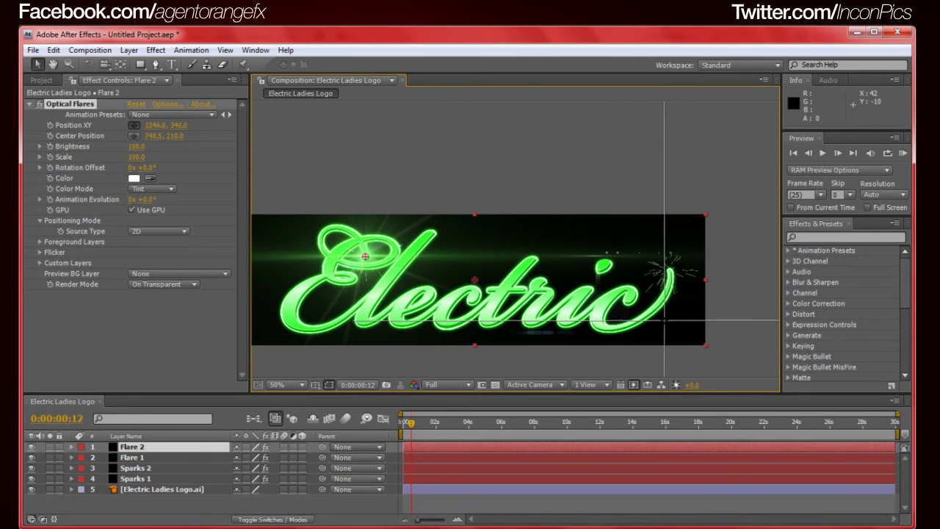
click(669, 270)
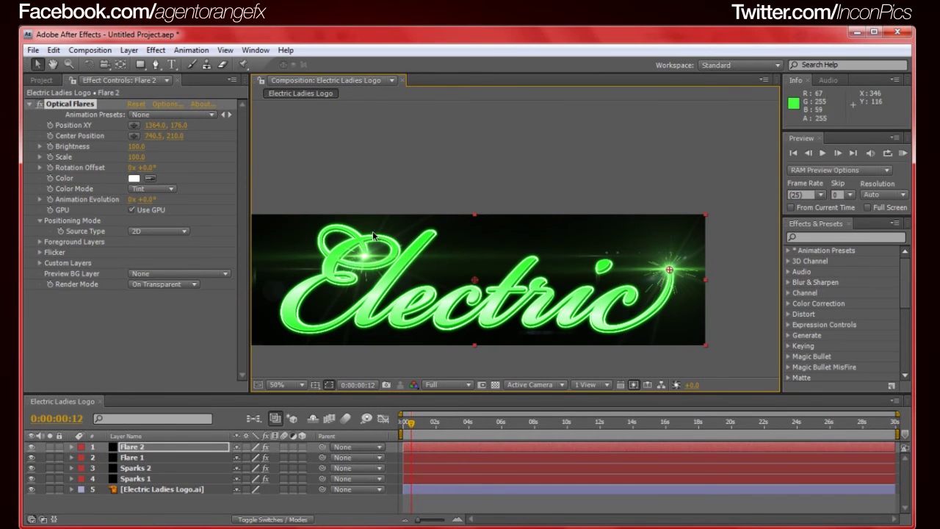
click(180, 461)
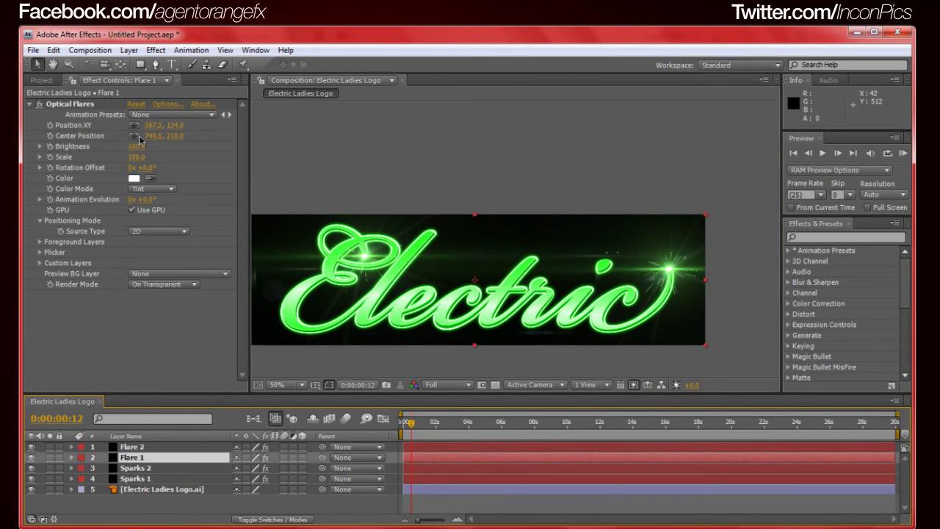
Move Flare 1's Center Position toward the lower left of the logo.
click(140, 140)
click(485, 332)
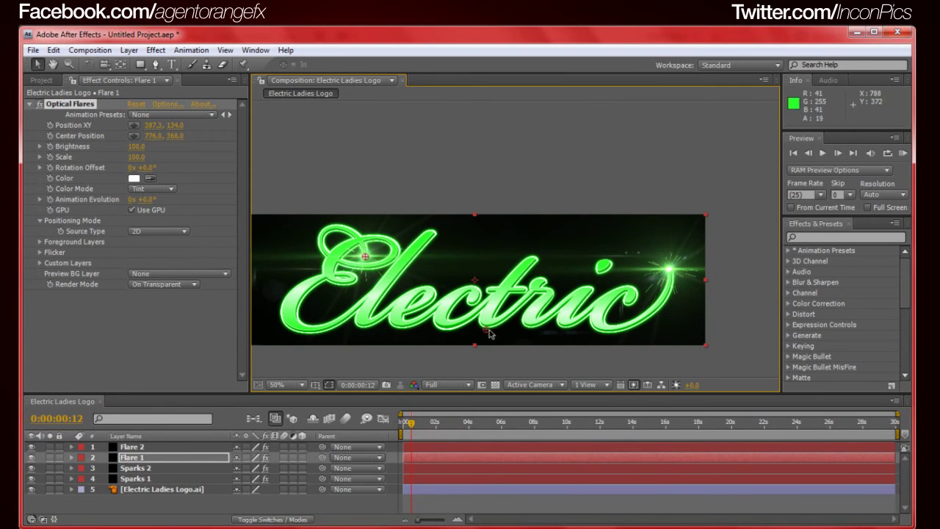
drag(485, 334, 353, 329)
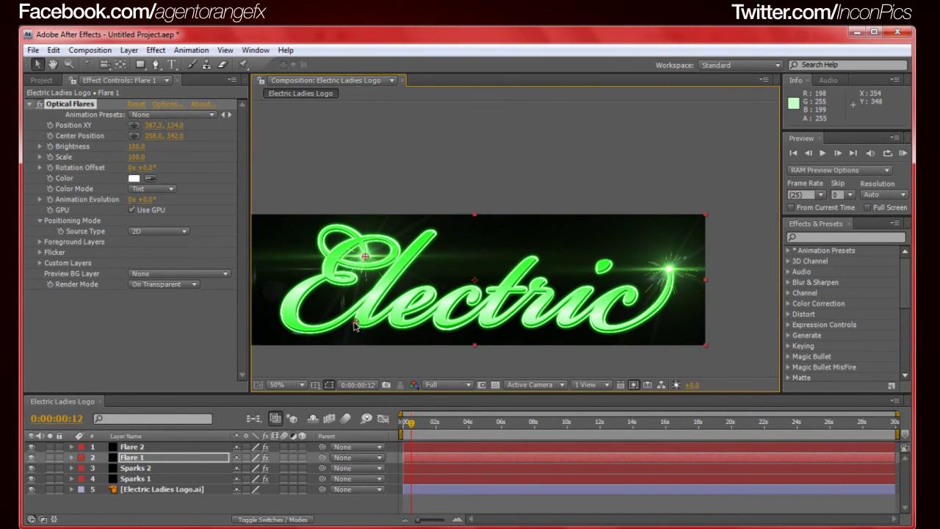
Set Flare 2's Center Position to 1174.0, 144.0 above the final c.
click(139, 447)
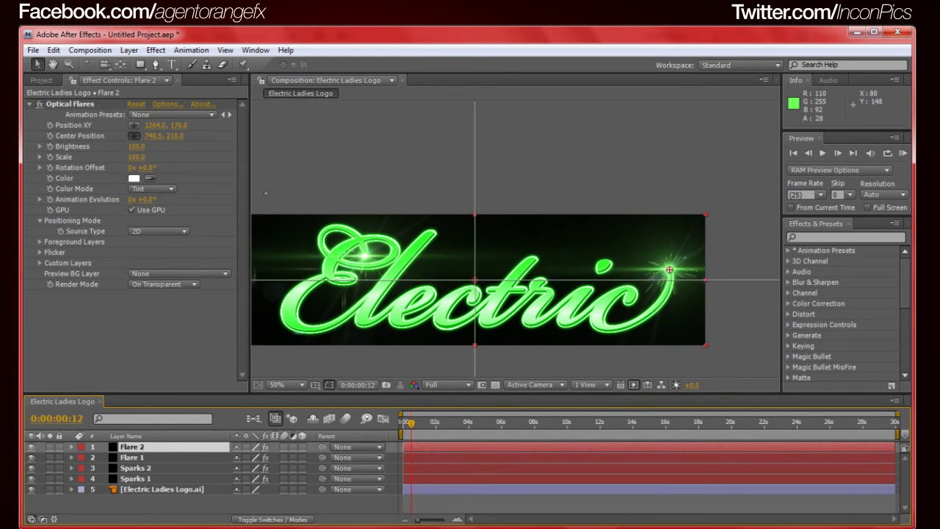
click(134, 135)
click(512, 278)
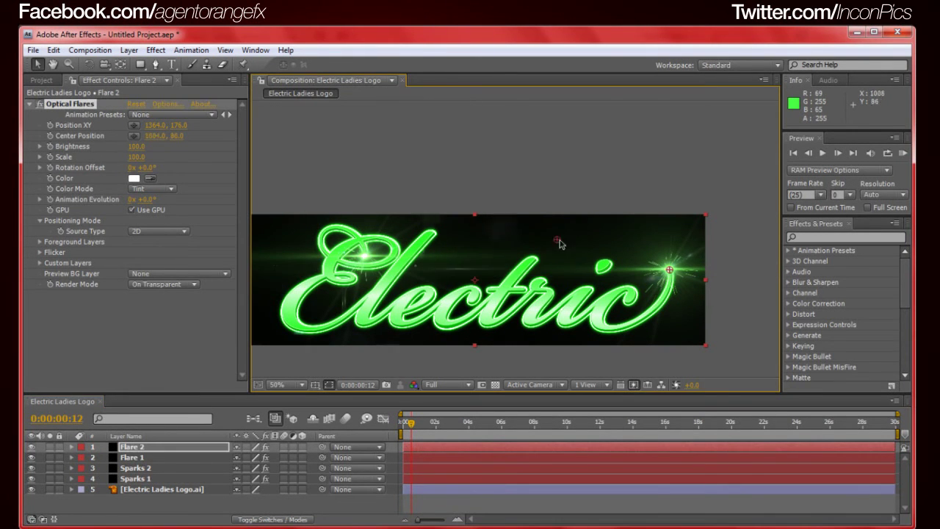
drag(573, 242, 611, 265)
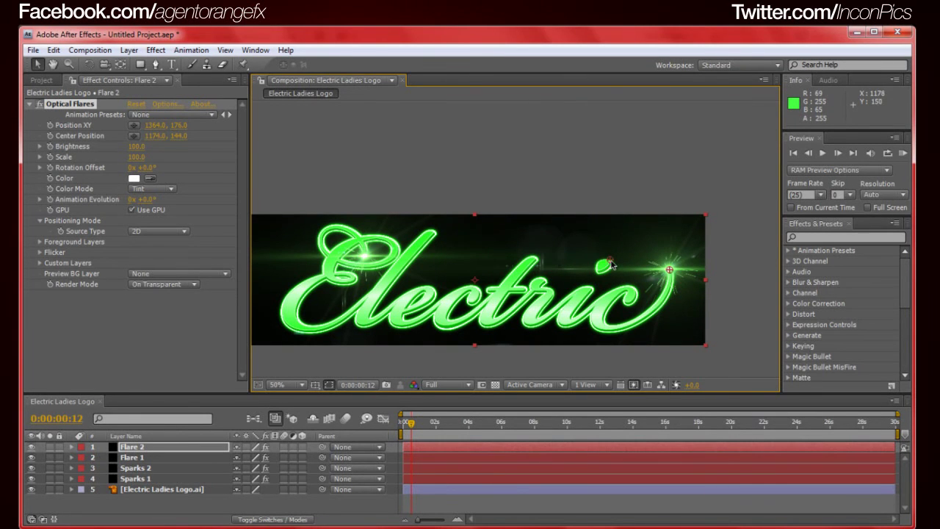
click(525, 370)
drag(507, 252, 536, 224)
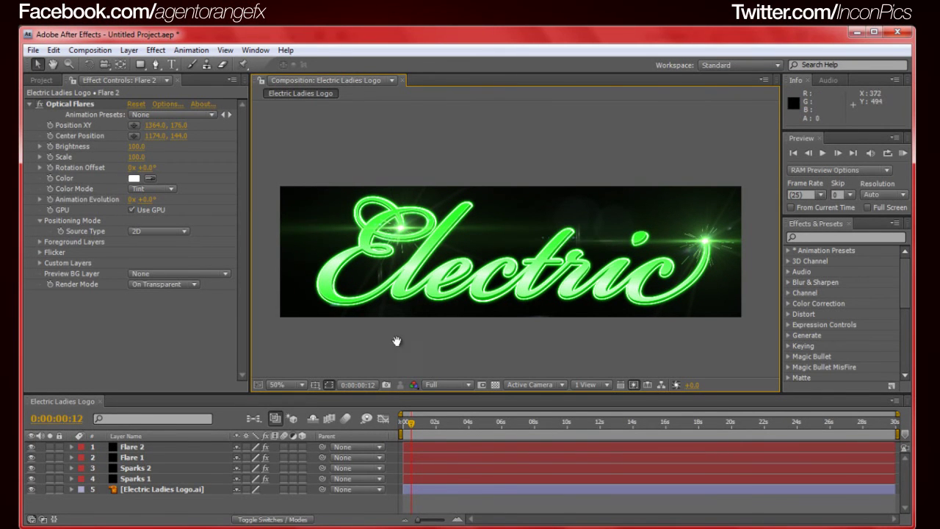
Save the project and leave no layer selected in the timeline.
key(ctrl+s)
key(h)
key(v)
click(137, 456)
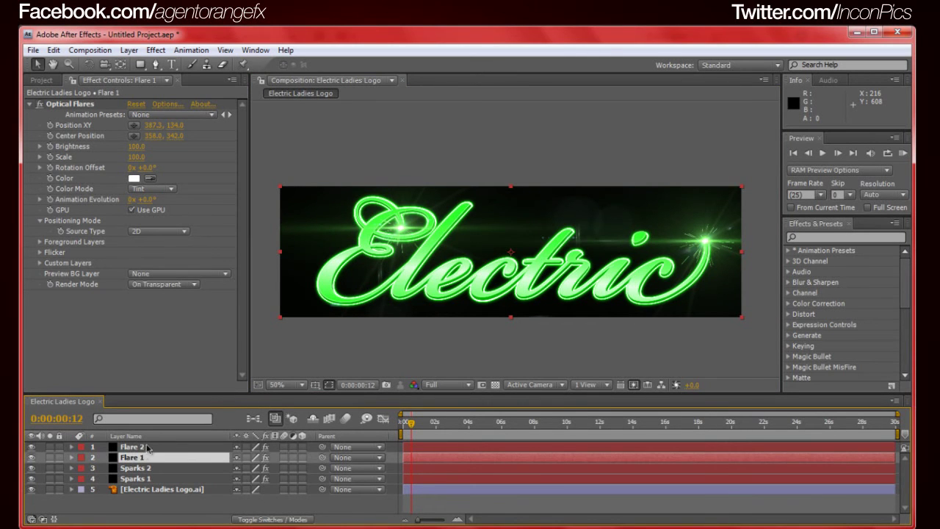
click(293, 358)
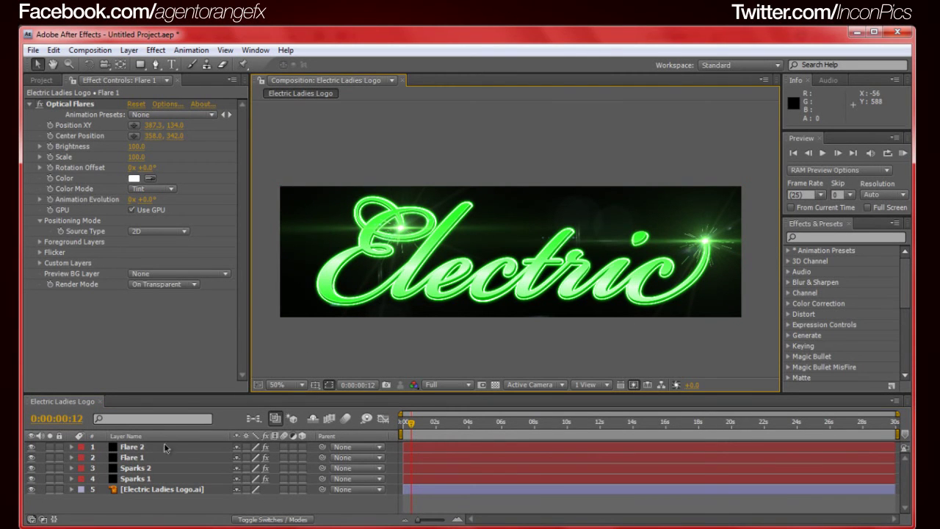
click(147, 497)
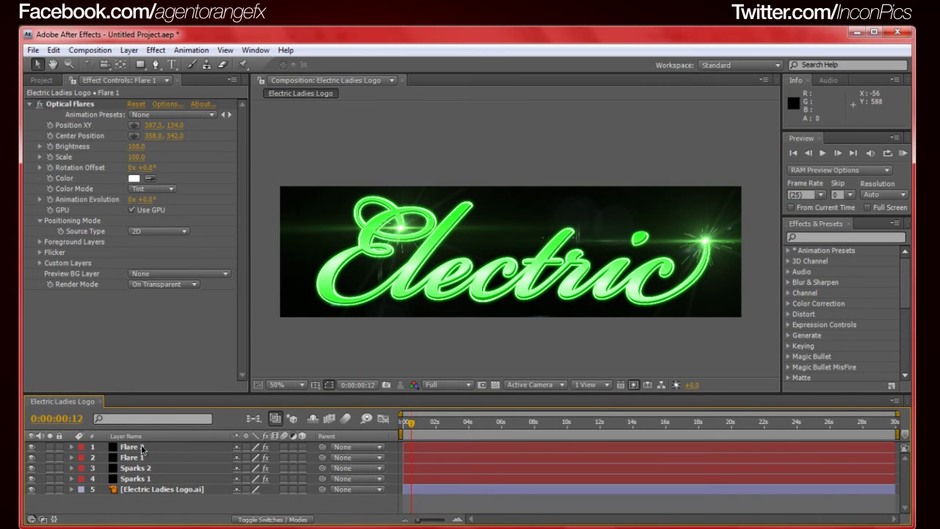
Create a new black solid at the top of the stack, rename it Lightning 1, and select it.
key(ctrl+y)
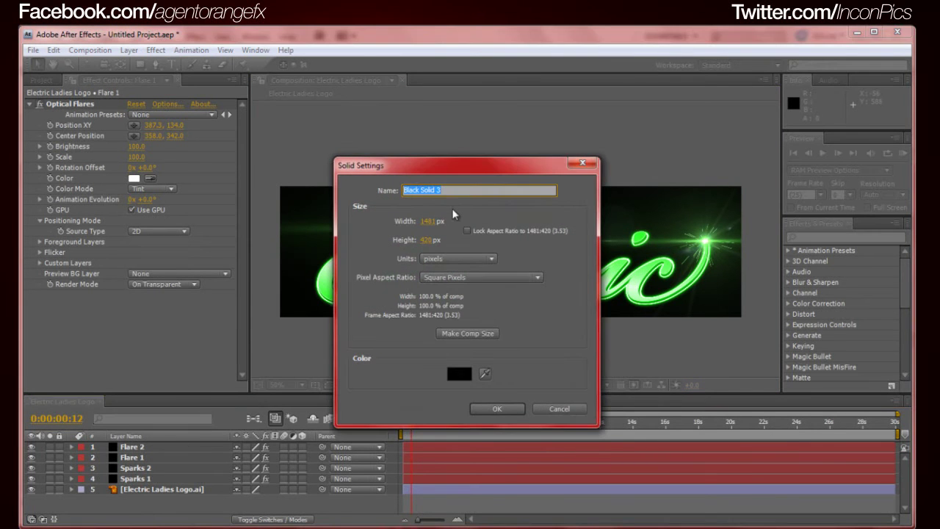
click(509, 406)
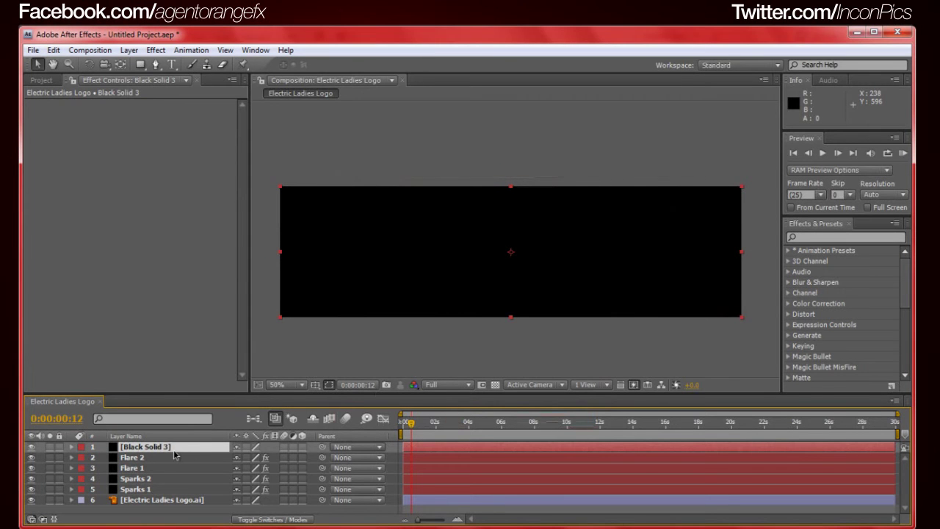
key(Return)
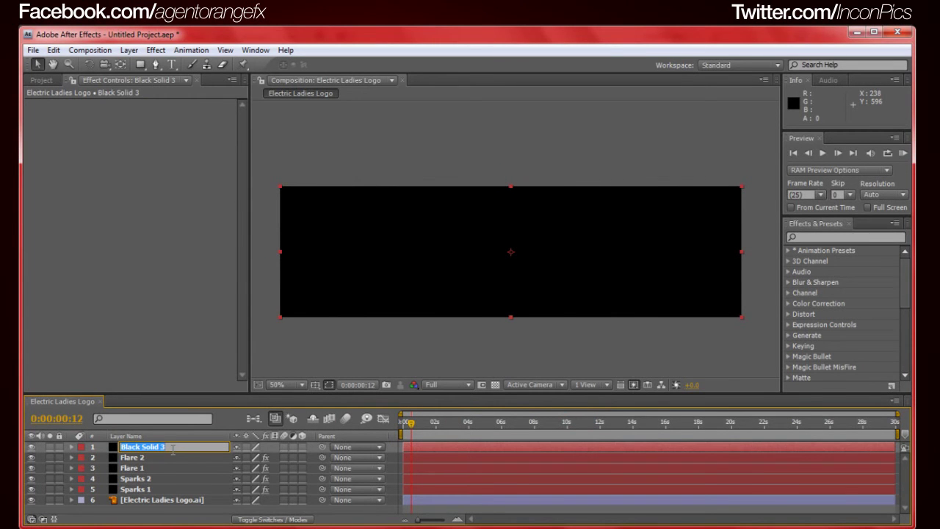
text(Lightning 1)
click(491, 130)
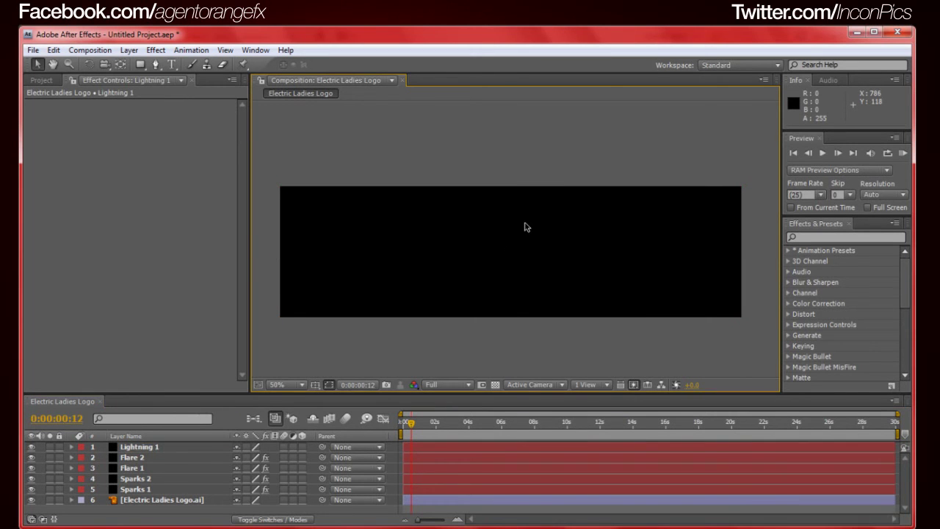
click(151, 448)
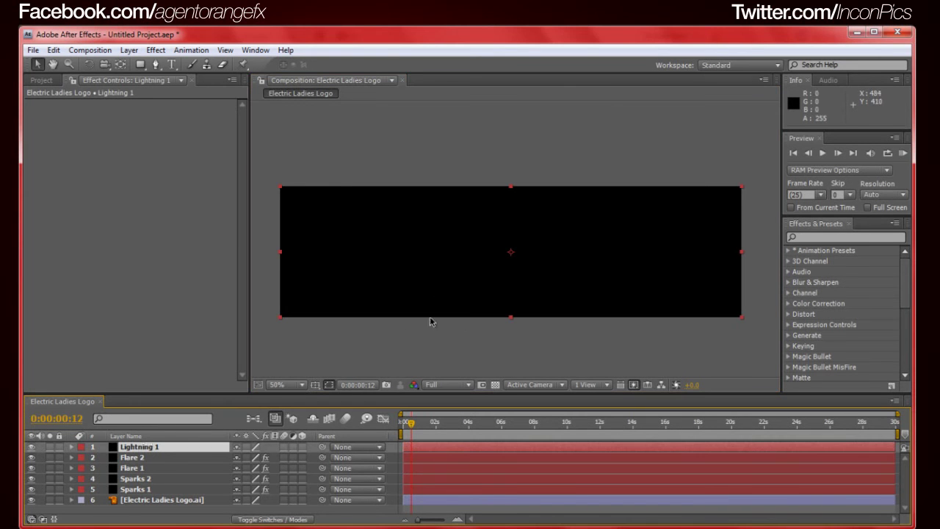
Apply Effect > Generate > Advanced Lightning to the Lightning 1 layer.
right_click(179, 453)
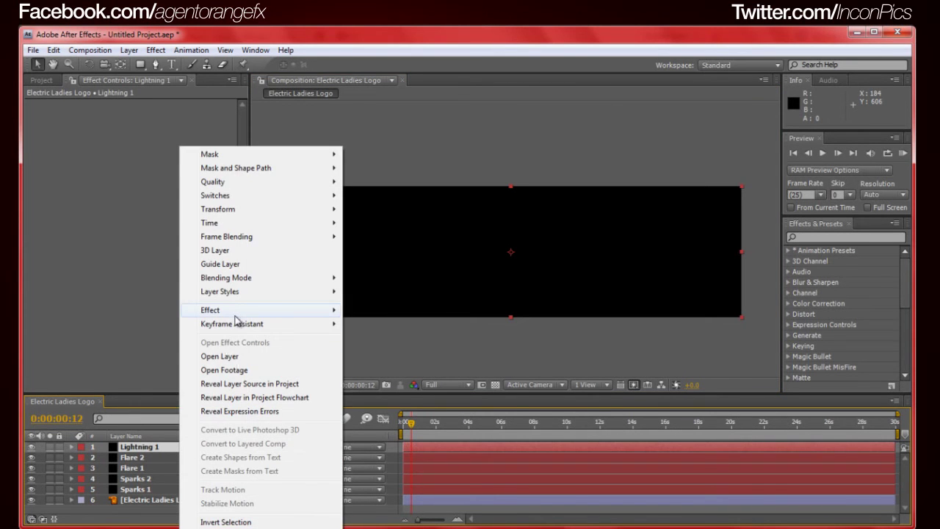
mouse_move(235, 316)
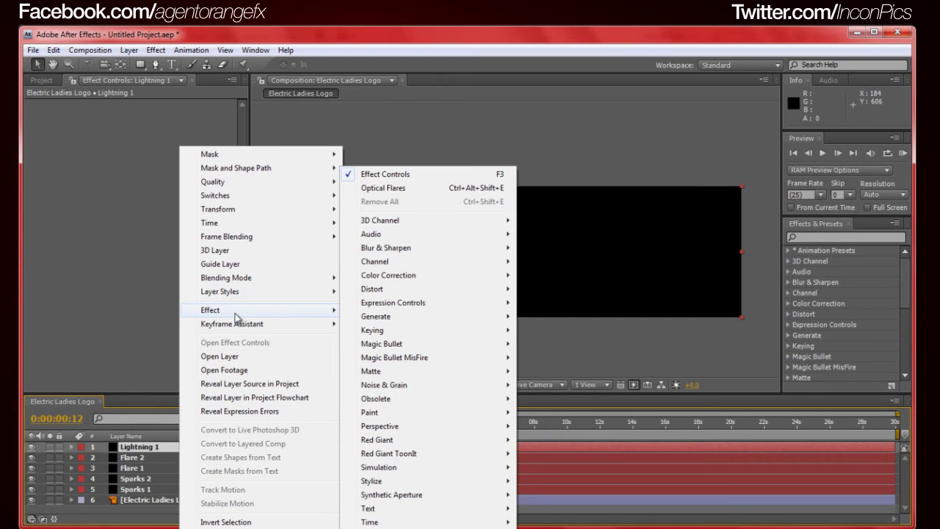
mouse_move(404, 320)
click(599, 262)
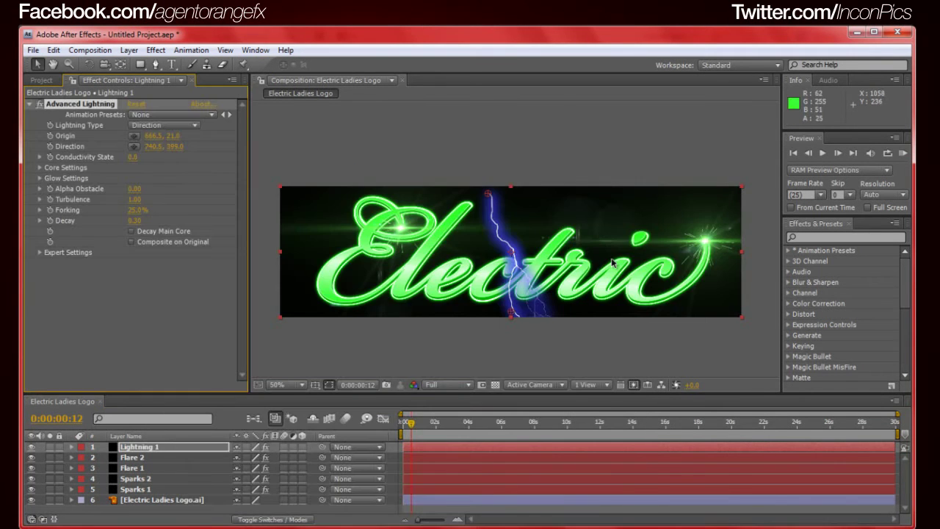
Place the lightning Origin on the E's top loop at 389.5, 133.0.
key(space)
drag(513, 234, 547, 231)
drag(522, 191, 437, 230)
scroll(437, 230, up, 6)
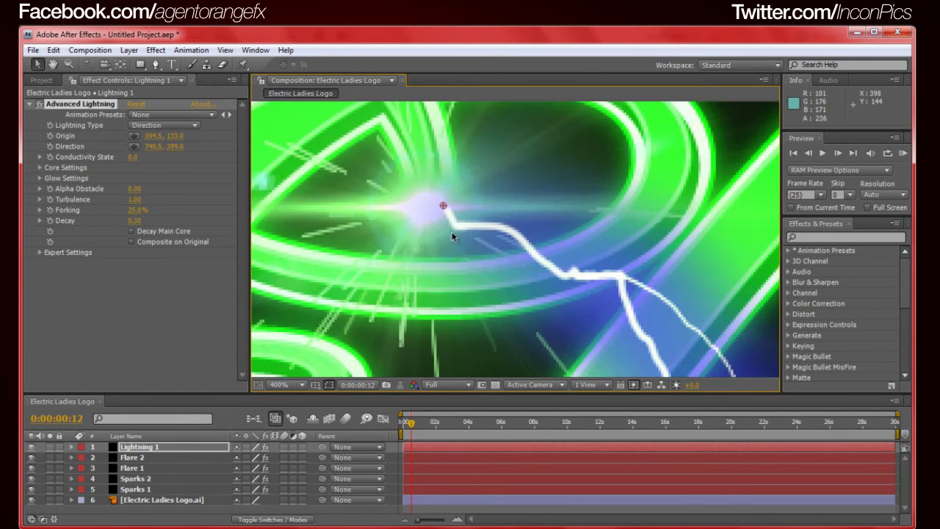
scroll(452, 231, down, 3)
scroll(453, 231, up, 2)
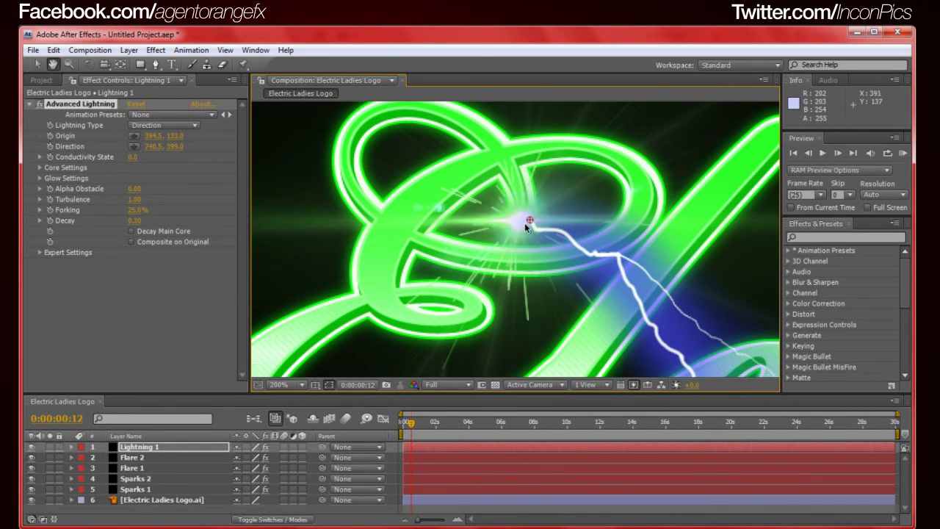
drag(528, 224, 524, 224)
scroll(523, 224, down, 2)
Aim the lightning Direction at the flare past the word's end, 1364.5, 176.0.
drag(689, 310, 542, 309)
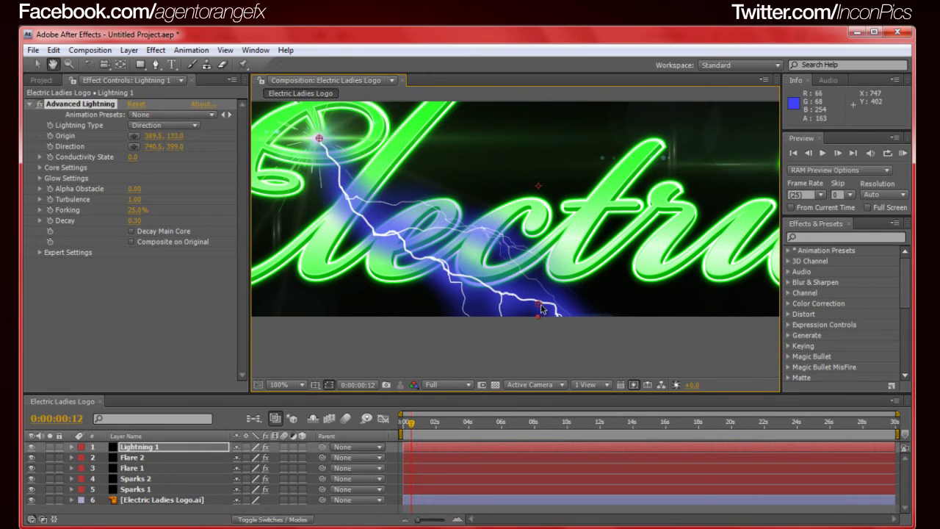
key(Page_Down)
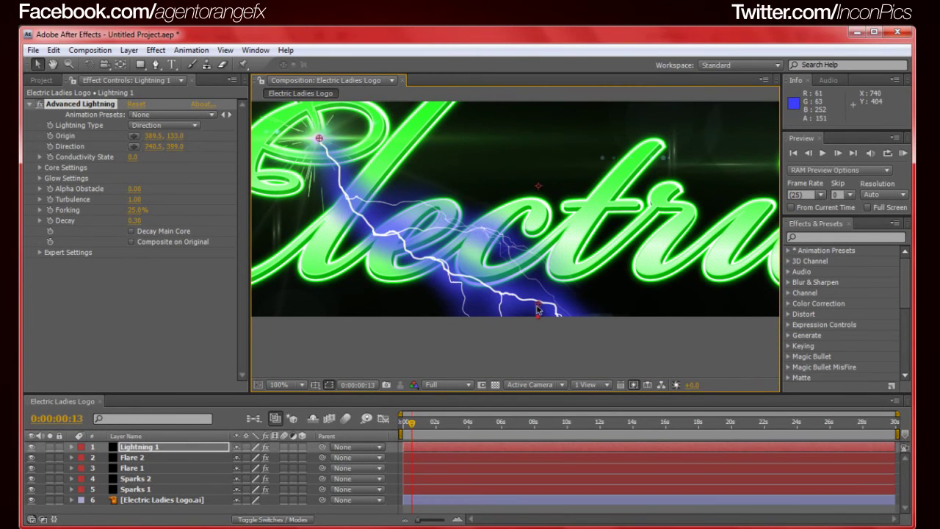
drag(539, 311, 629, 264)
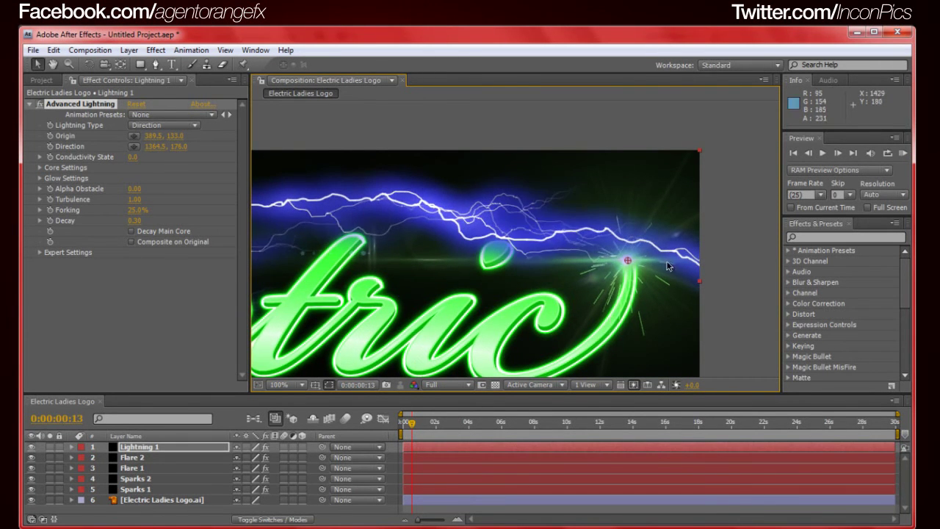
scroll(583, 285, down, 2)
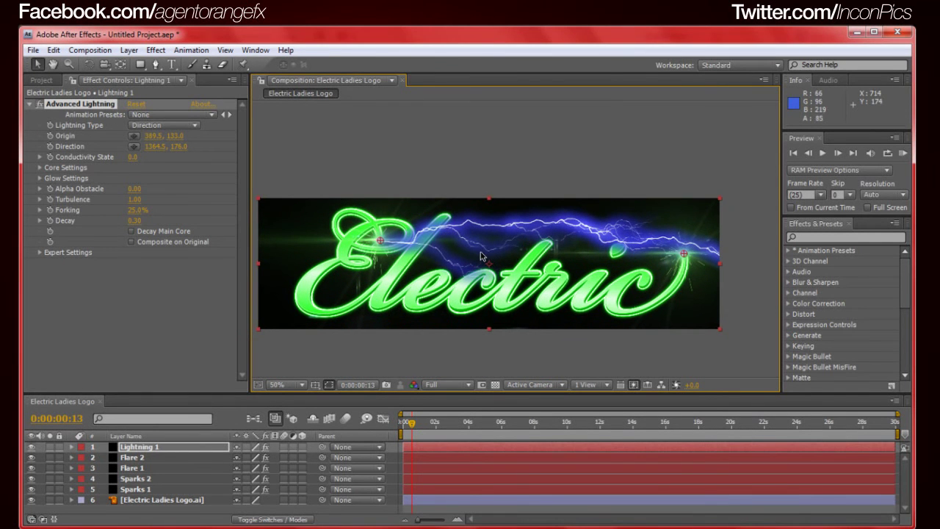
scroll(481, 255, up, 2)
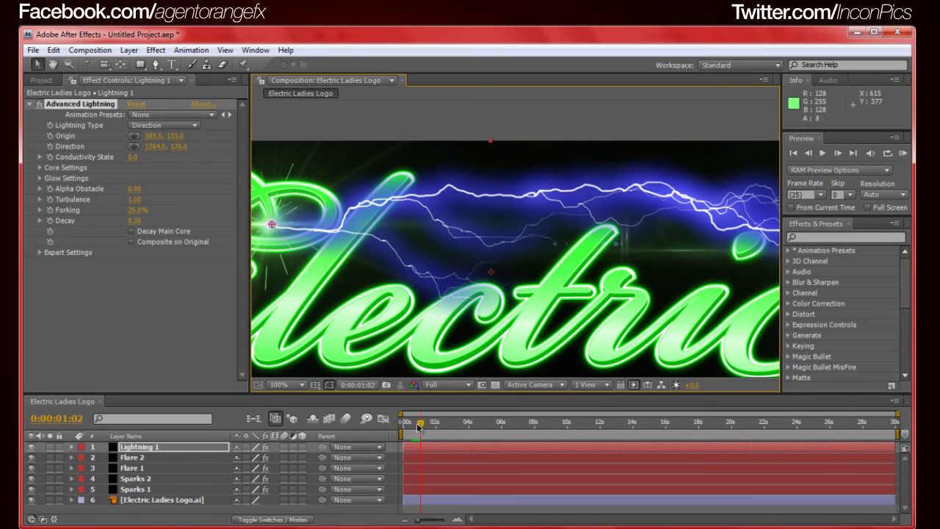
drag(412, 425, 411, 431)
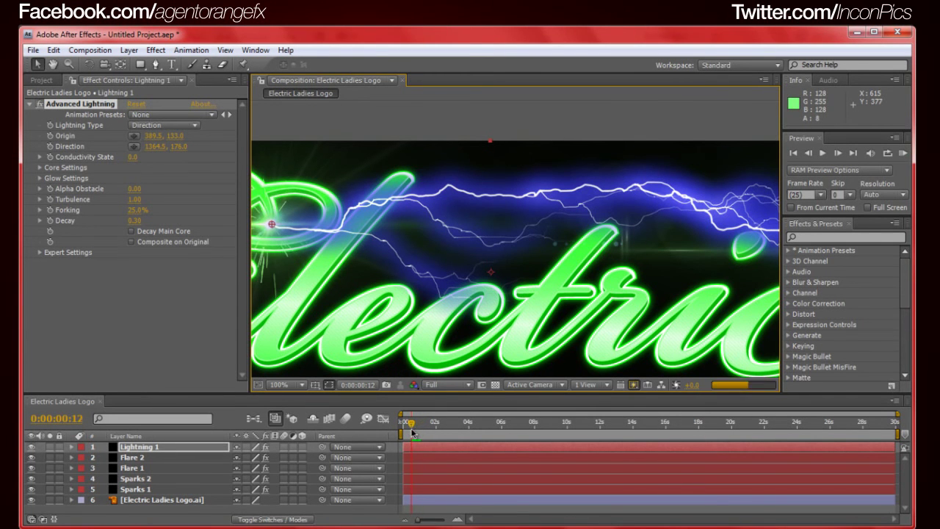
drag(248, 186, 269, 197)
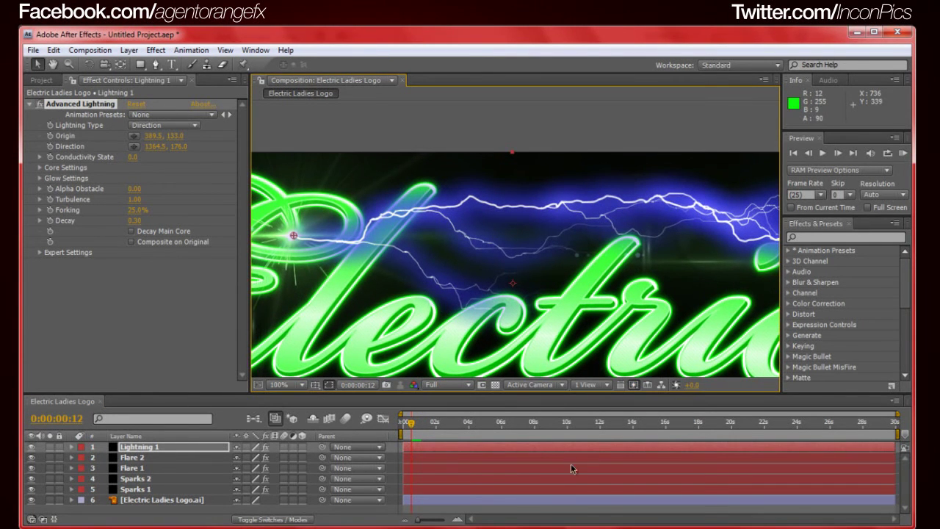
mouse_move(416, 424)
mouse_down()
mouse_move(413, 432)
mouse_move(580, 444)
mouse_move(406, 436)
mouse_up()
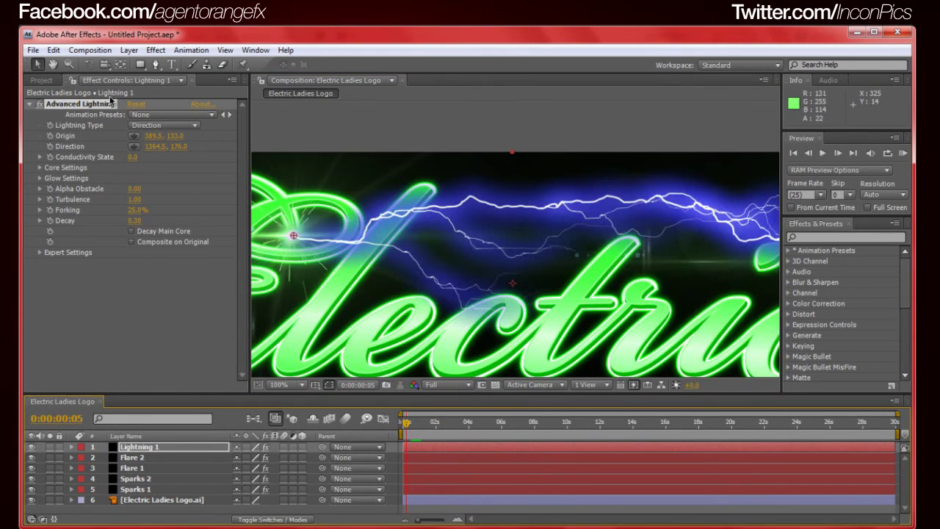
drag(421, 254, 439, 237)
scroll(620, 263, down, 3)
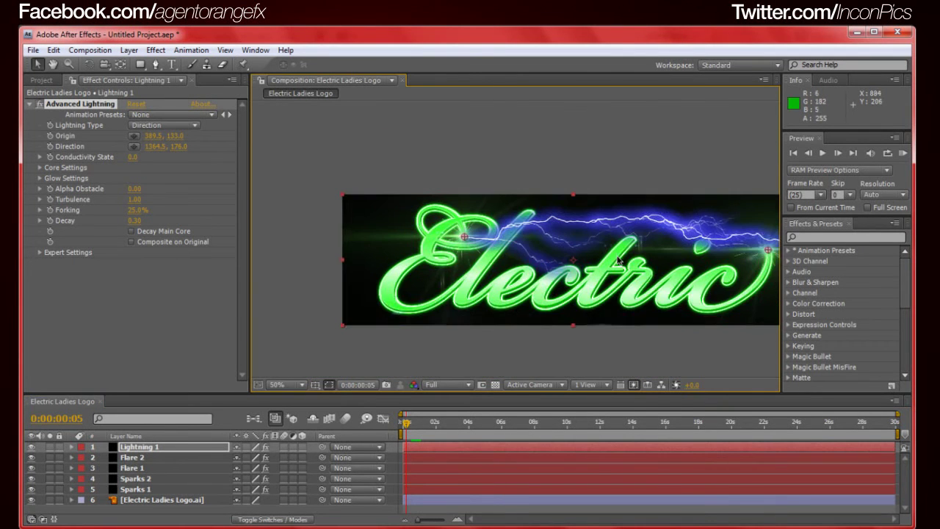
scroll(601, 273, up, 3)
drag(601, 274, 556, 282)
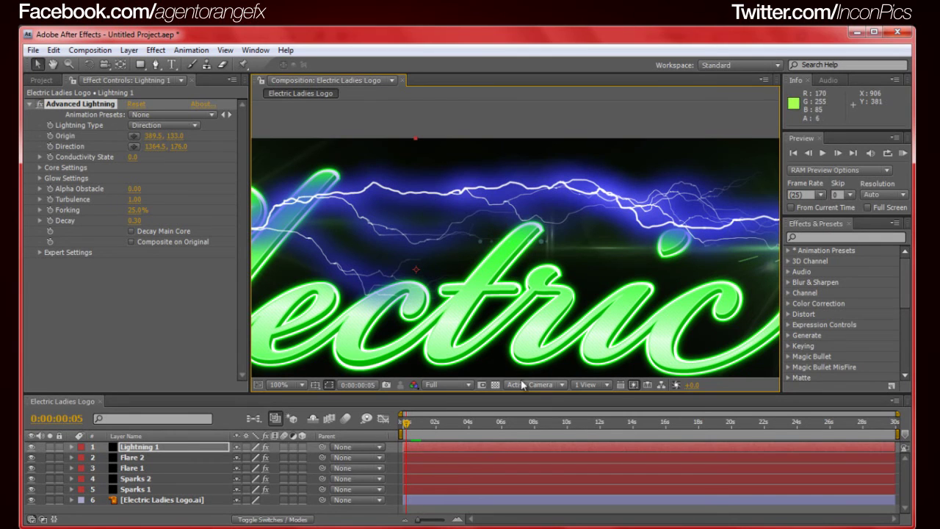
drag(468, 286, 542, 289)
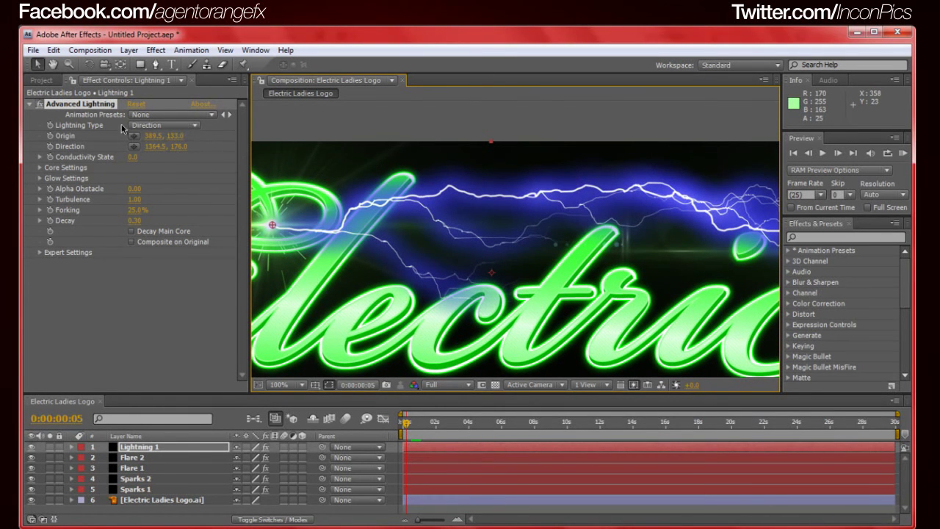
Switch Advanced Lightning's Lightning Type to Two-Way Strike and check it across the logo.
click(154, 126)
click(176, 230)
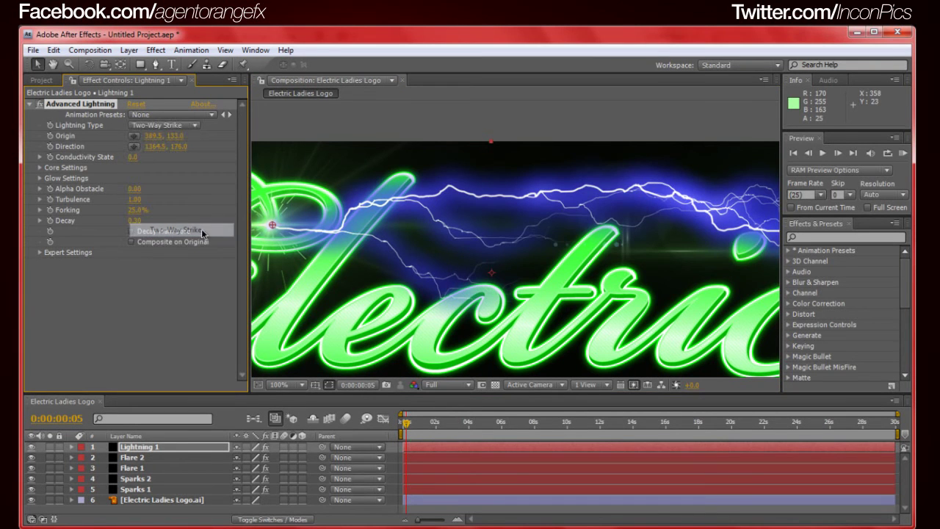
key(comma)
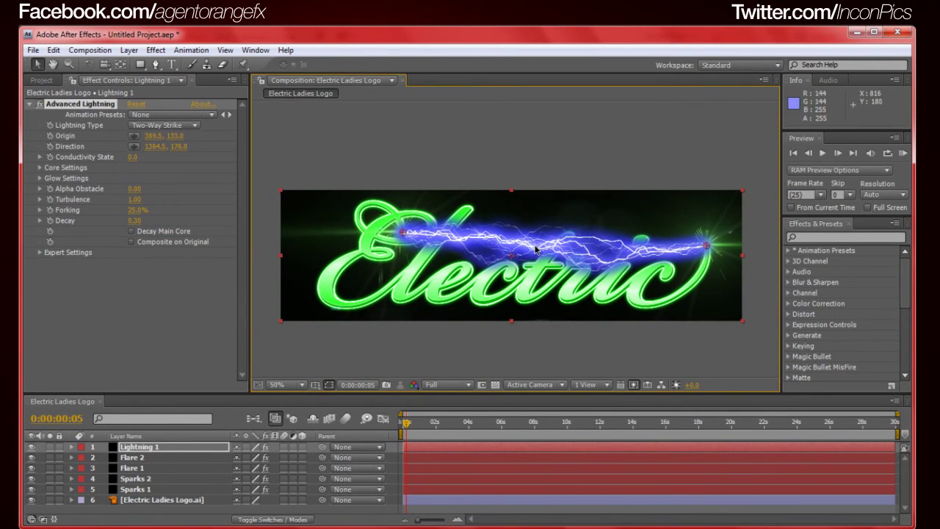
key(period)
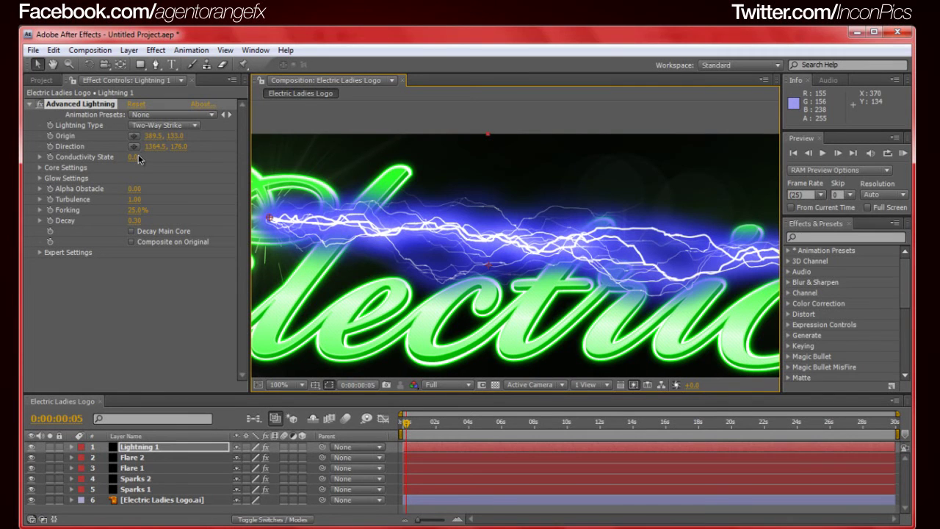
Set Core Radius to 2.0, Glow Radius to 10.2 and Glow Opacity to 67%.
click(40, 167)
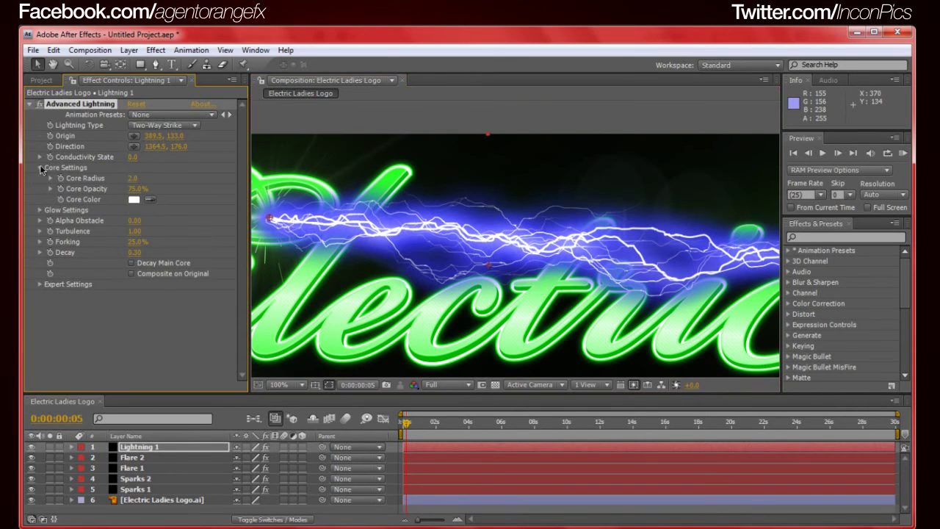
click(133, 178)
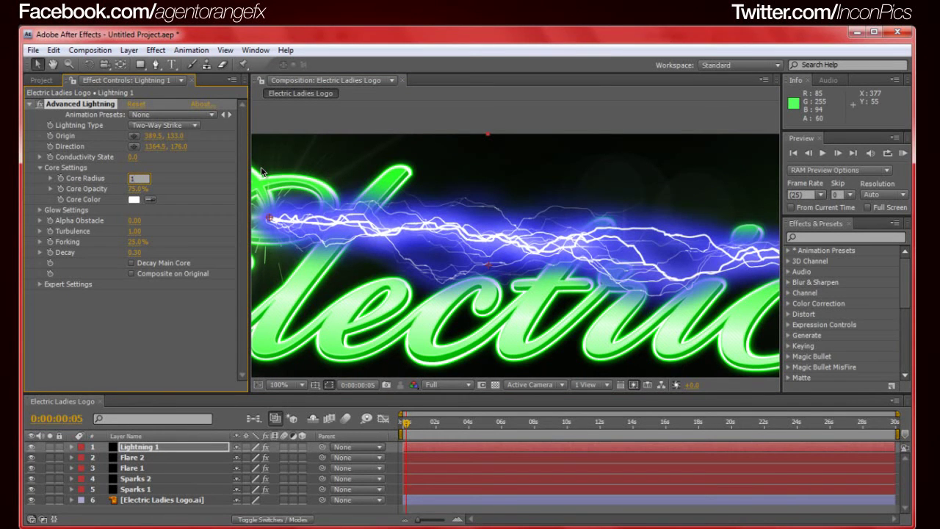
key(Return)
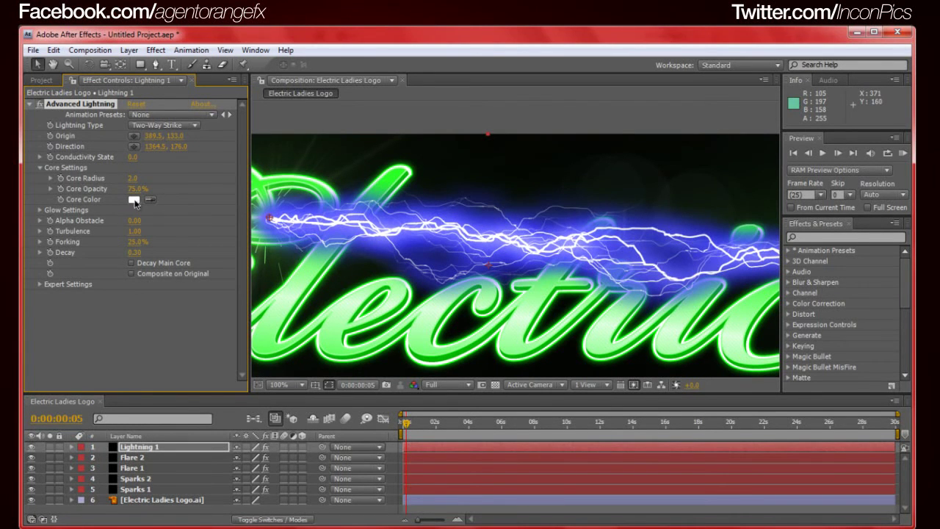
click(40, 211)
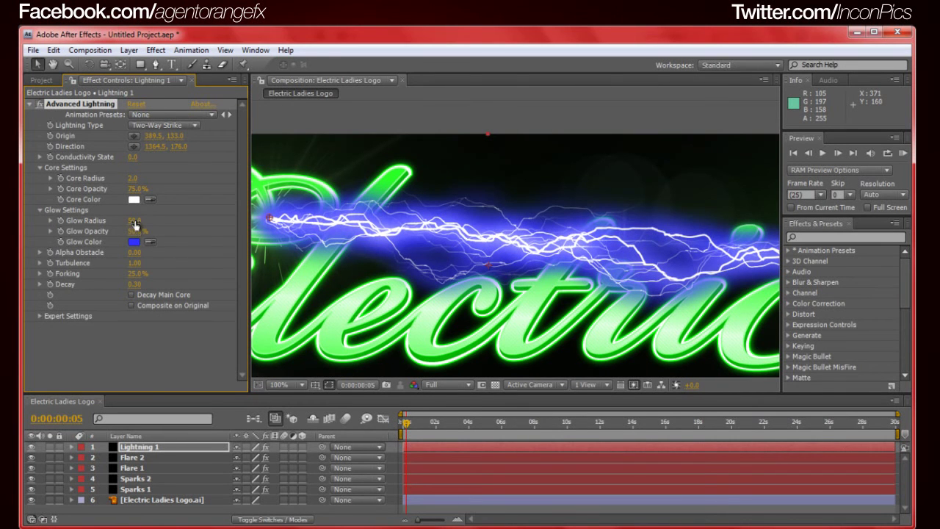
click(134, 221)
text(10.2)
click(206, 224)
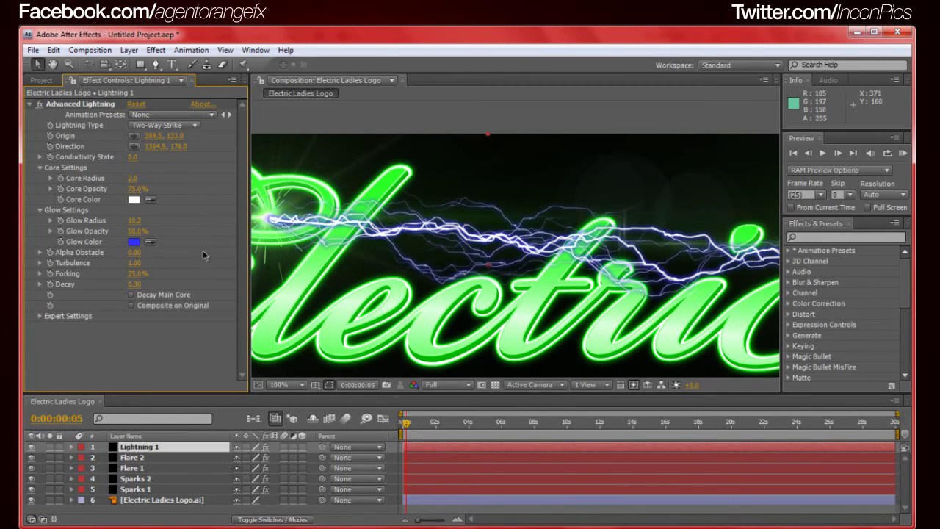
click(136, 230)
text(67)
key(Return)
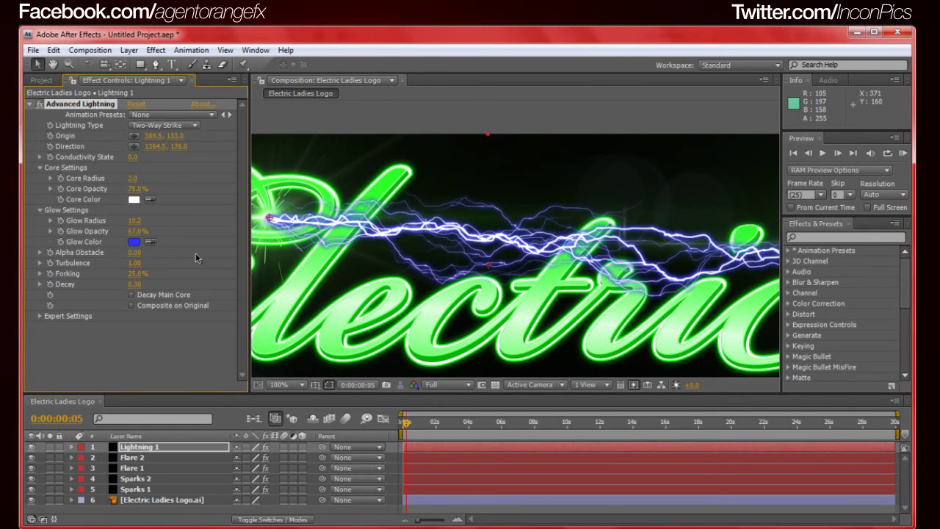
Change the lightning's Glow Color from blue to a fully saturated bright green.
click(134, 242)
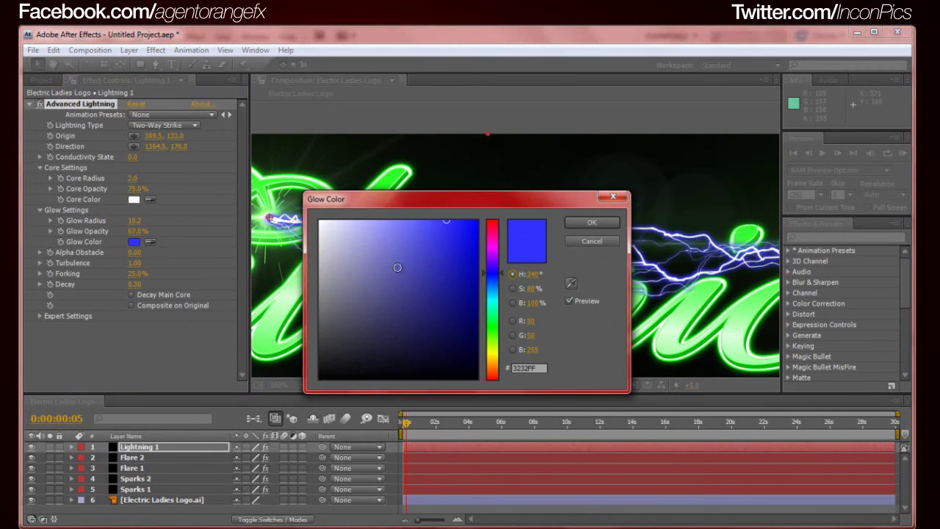
drag(502, 291, 498, 335)
drag(446, 298, 477, 220)
click(592, 224)
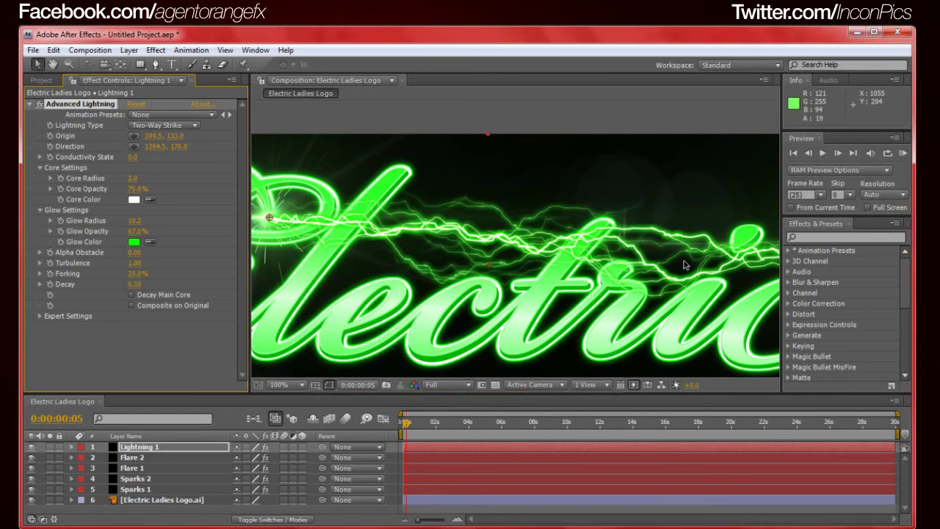
Frame the whole logo in view and return to frame 13.
drag(692, 271, 571, 245)
key(v)
scroll(586, 276, down, 2)
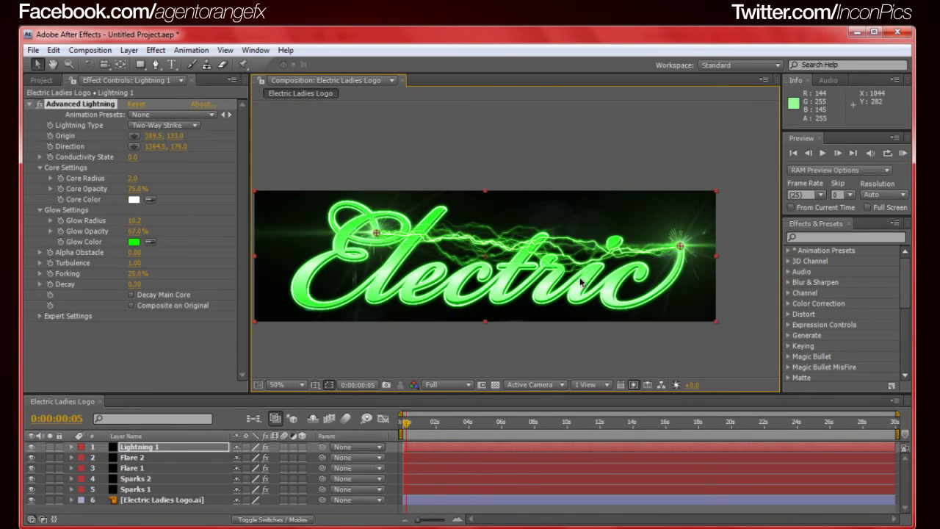
key(h)
key(v)
drag(518, 272, 561, 268)
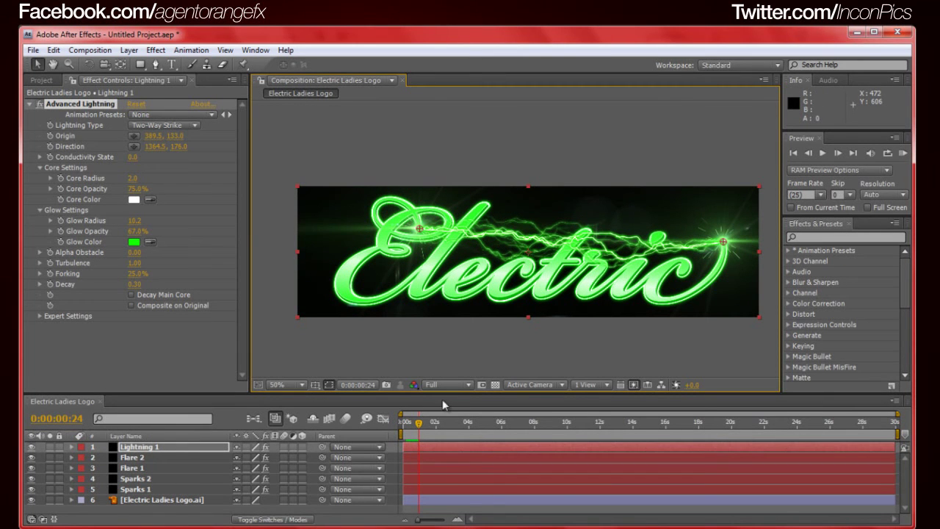
drag(420, 424, 410, 425)
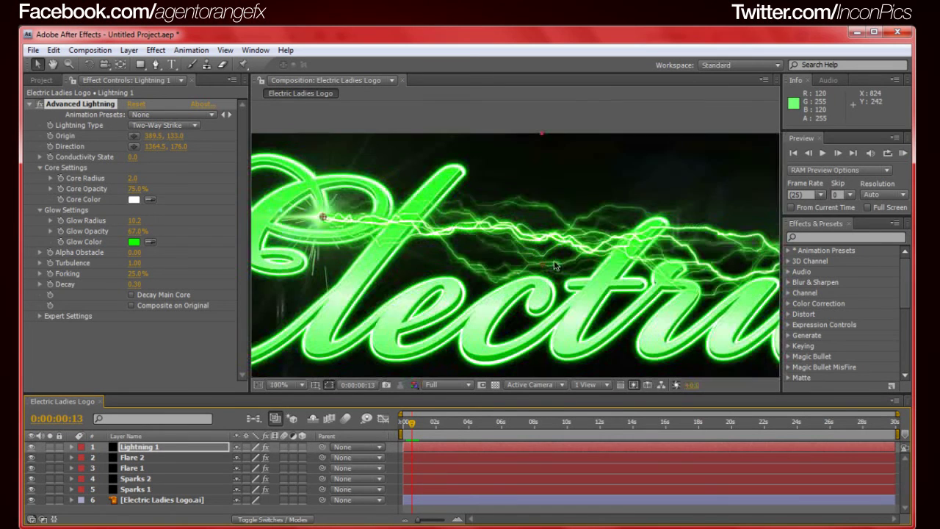
Set the lightning's Turbulence to 0.90 and Forking to 100%.
key(period)
click(138, 262)
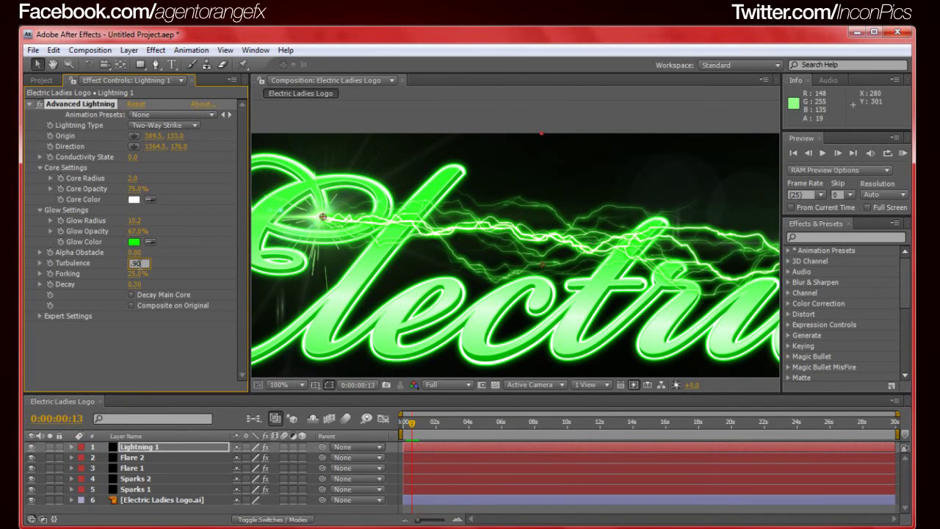
text(.90)
key(Return)
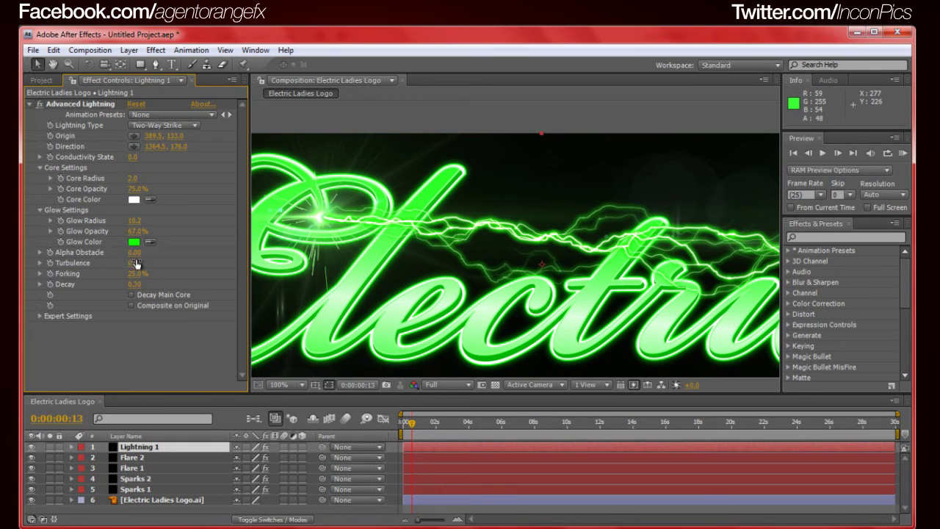
drag(134, 274, 387, 287)
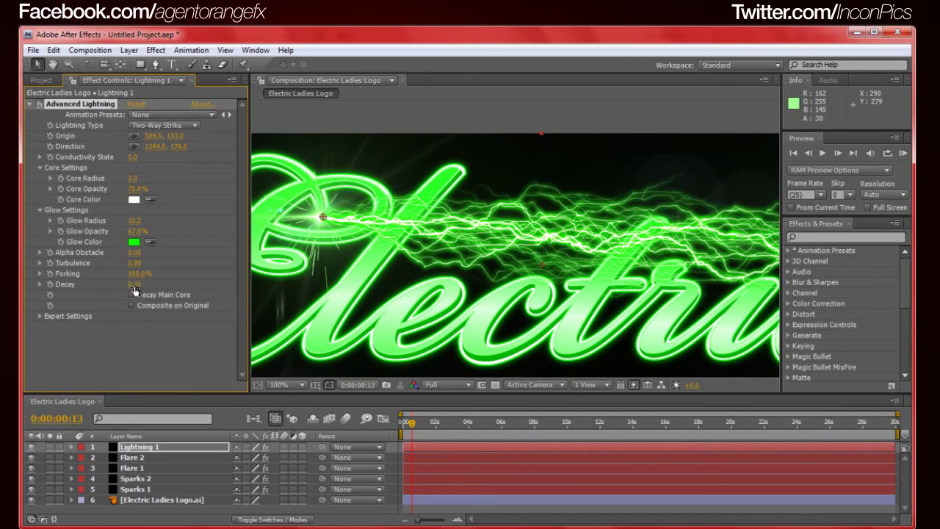
Raise the lightning's Decay to about 2.42 for thinner, jagged bolts.
drag(135, 284, 170, 286)
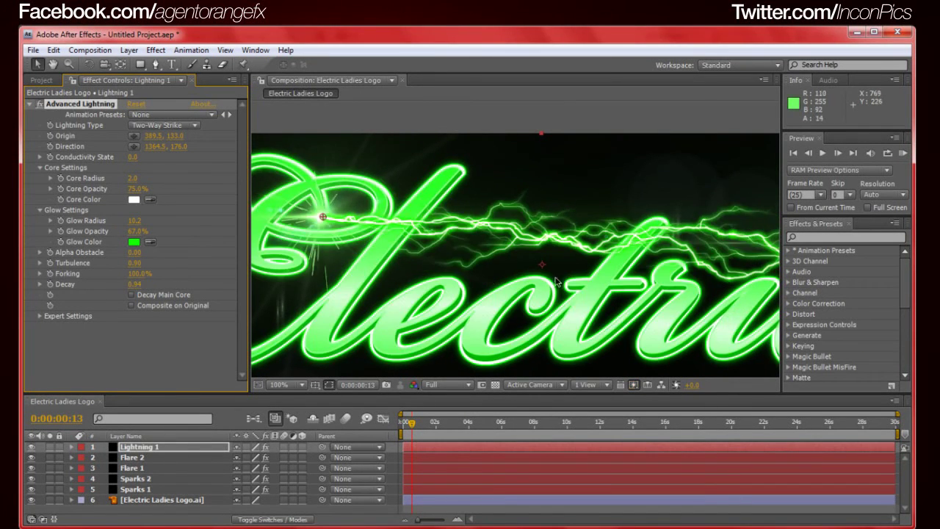
key(space)
drag(642, 273, 526, 276)
drag(138, 284, 242, 288)
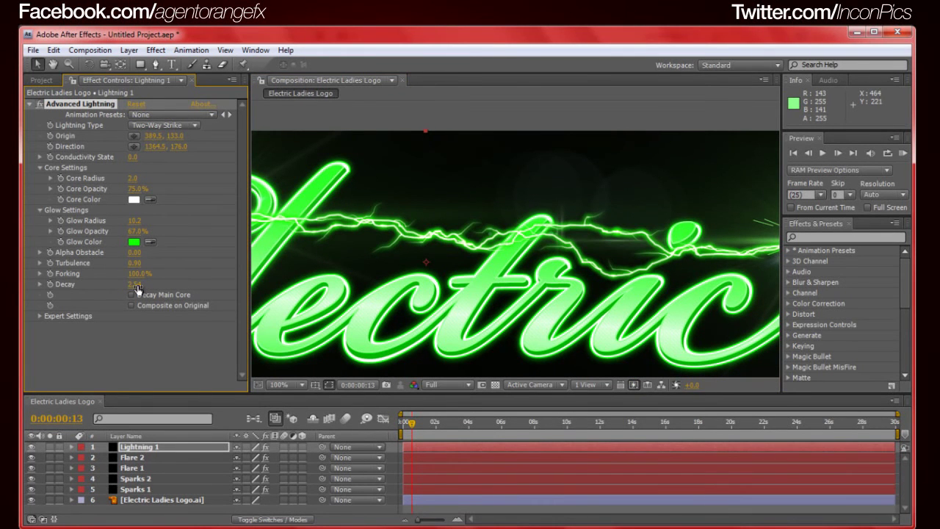
drag(137, 285, 138, 285)
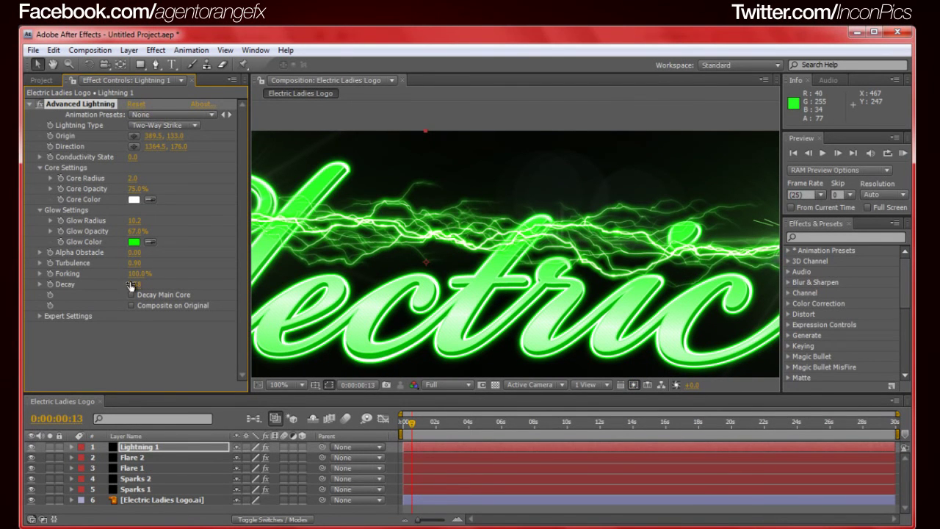
drag(132, 286, 265, 295)
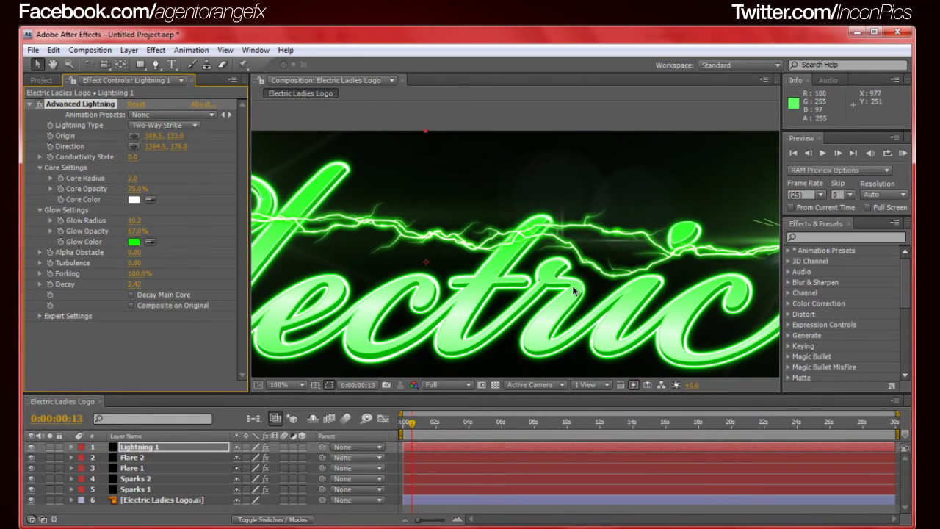
Check the logo in a maximized comp view, then set Decay to 3.22.
key(grave)
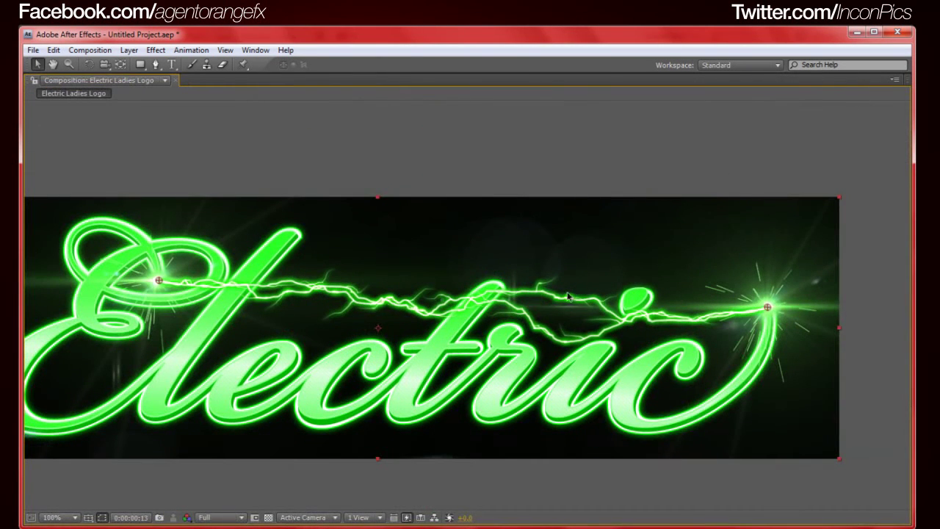
drag(534, 315, 599, 285)
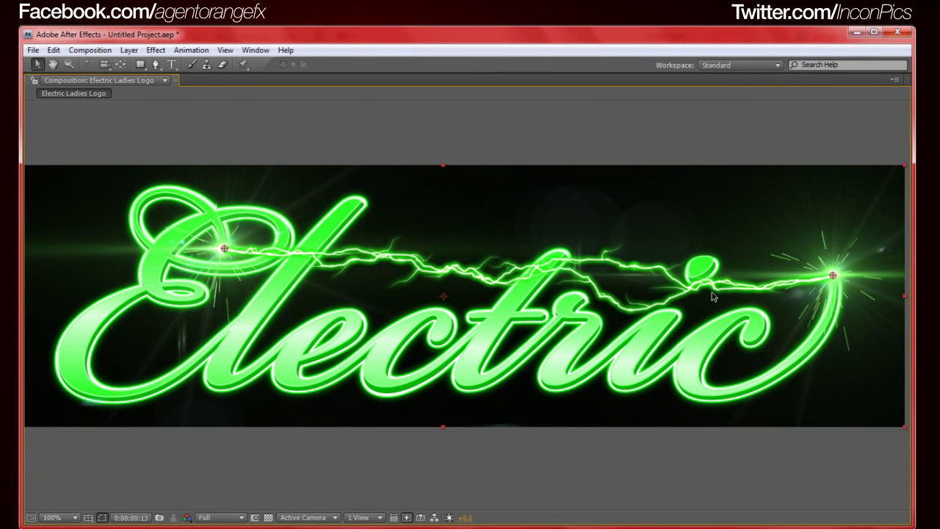
key(grave)
drag(632, 281, 598, 254)
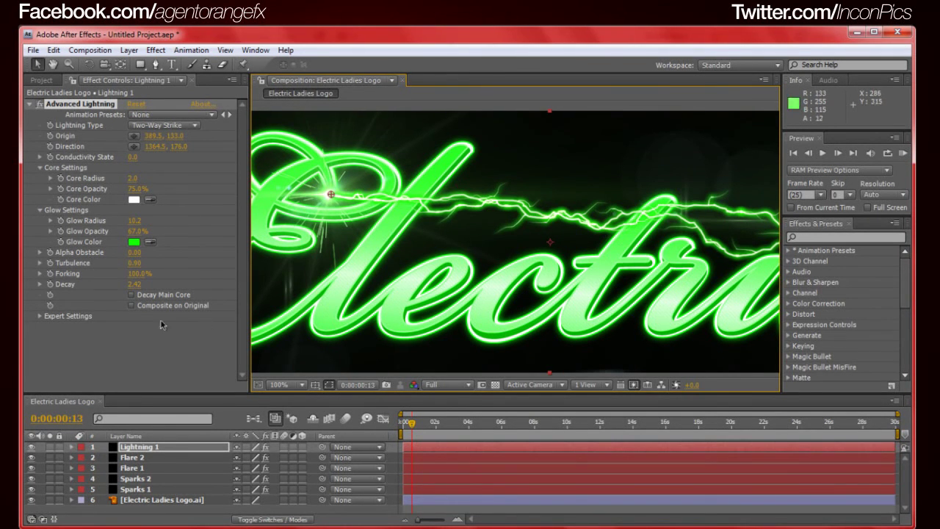
drag(135, 288, 173, 285)
click(139, 285)
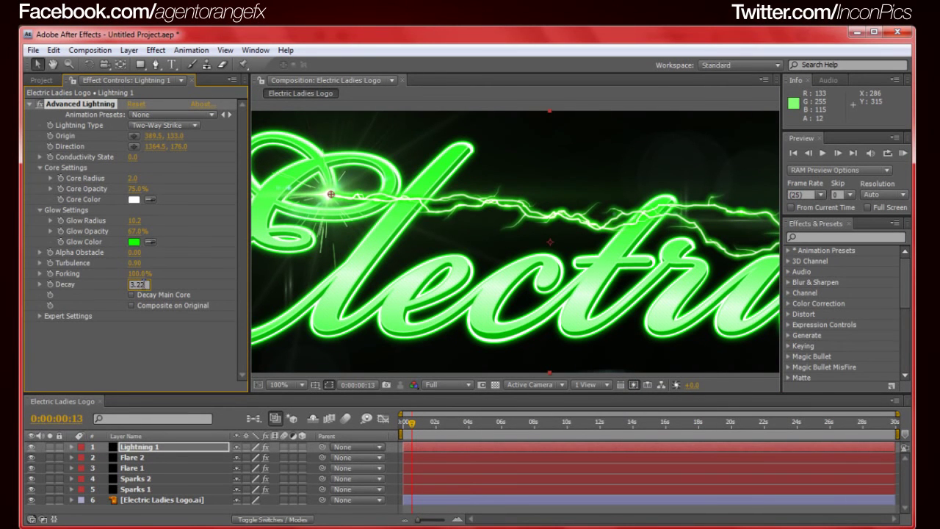
key(Return)
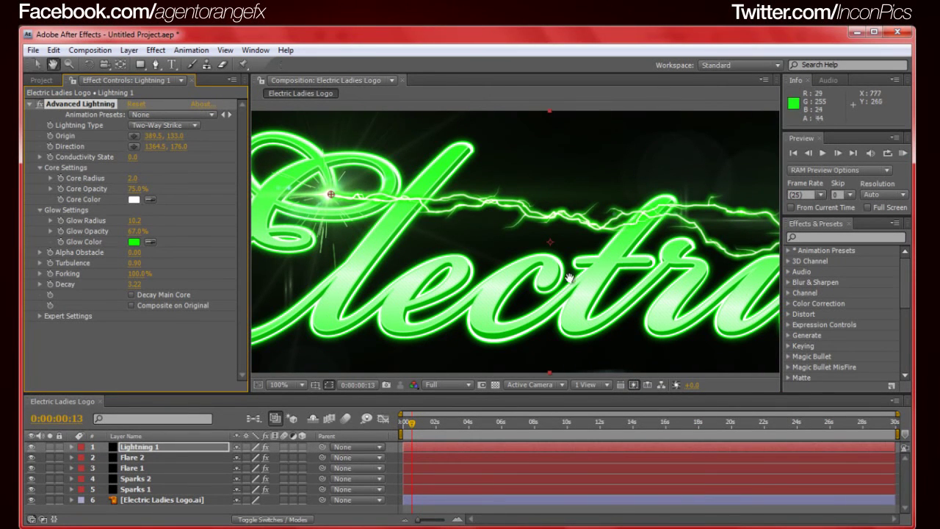
Save the project and pan along the logo to review the thinner bolts.
drag(590, 266, 439, 277)
key(ctrl+s)
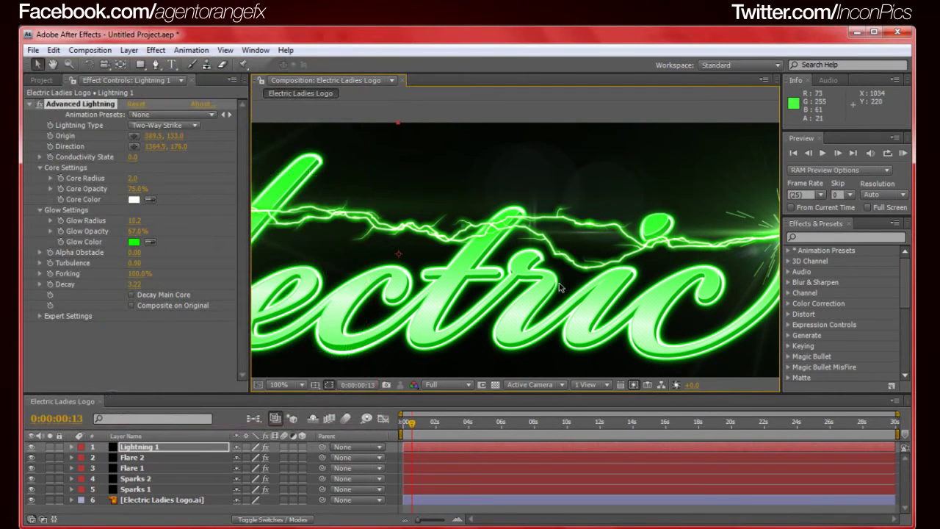
key(h)
drag(485, 282, 538, 285)
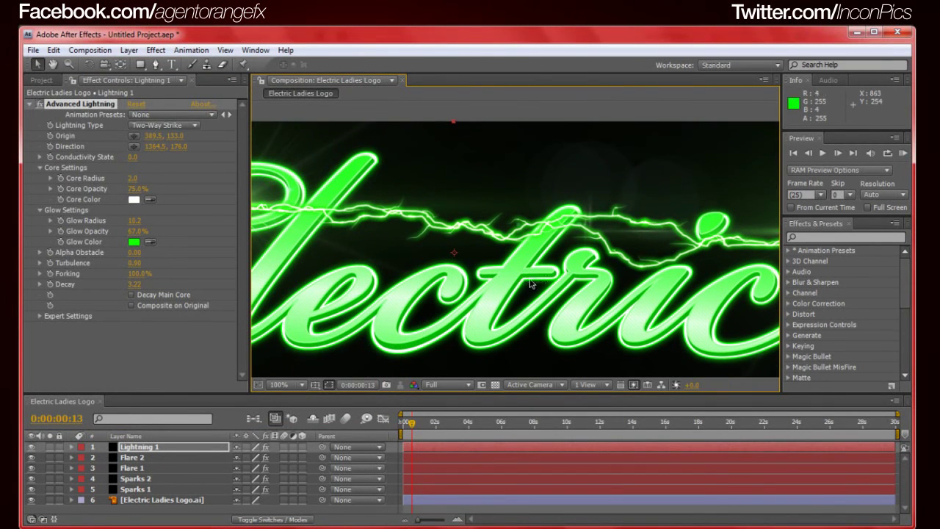
key(v)
drag(423, 269, 562, 263)
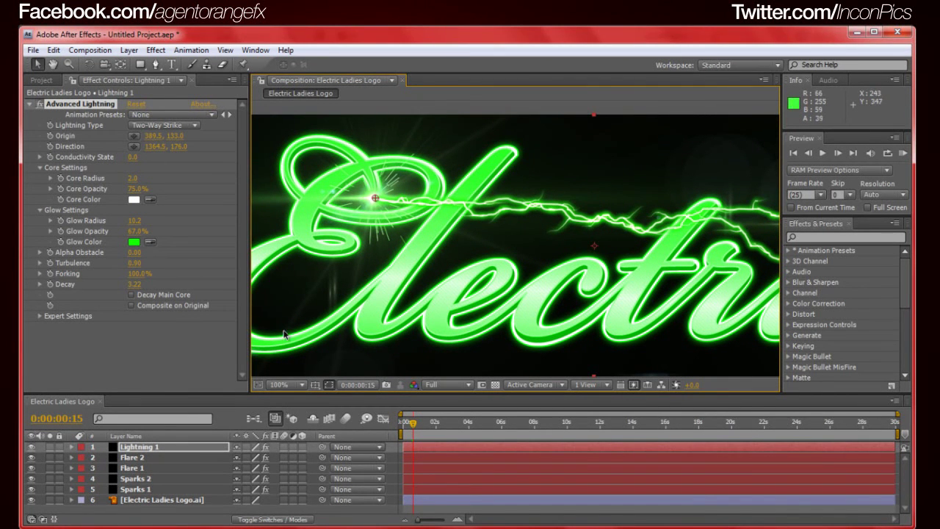
drag(777, 279, 584, 270)
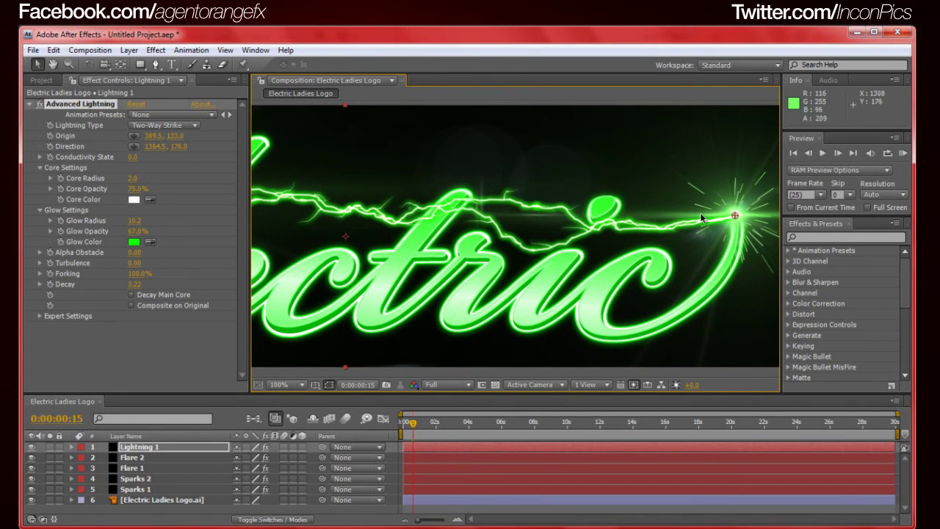
drag(399, 260, 471, 268)
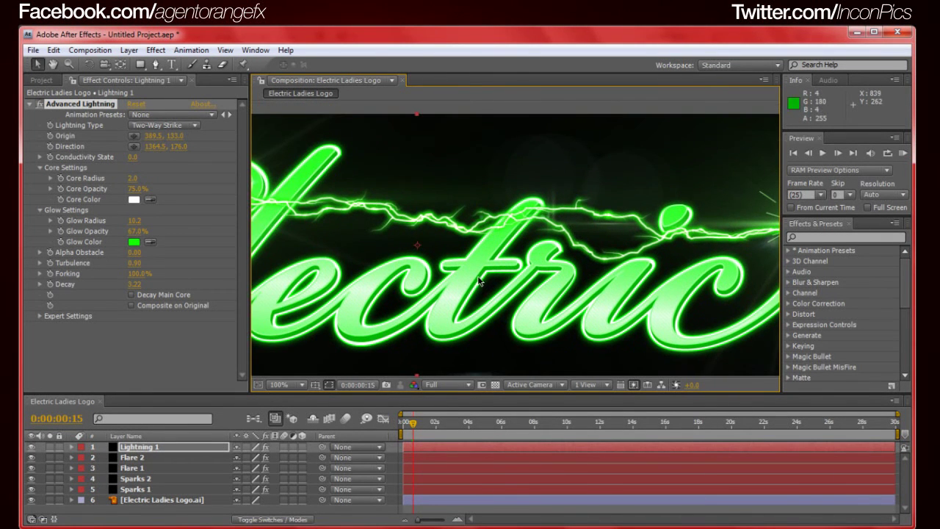
Duplicate Lightning 1 and move the copy, Lightning 2, to the bottom of the stack.
click(171, 448)
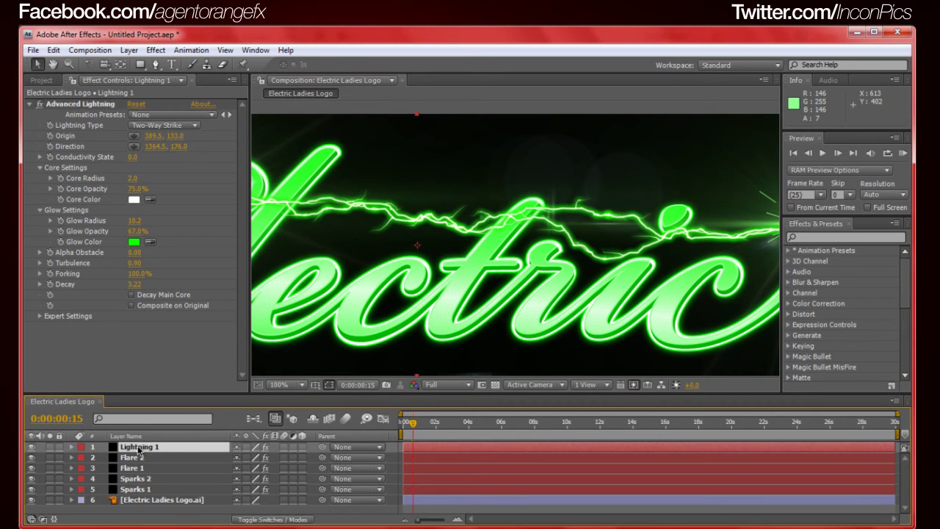
key(ctrl+d)
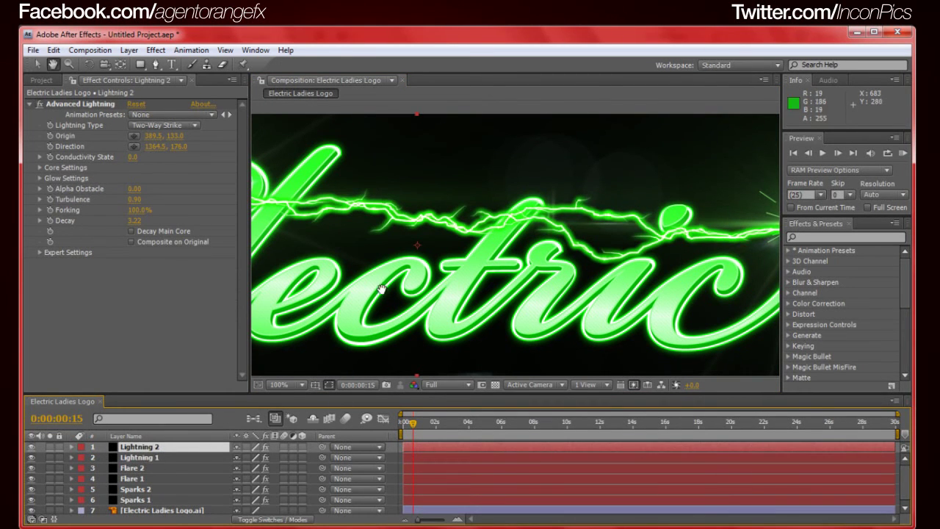
drag(146, 449, 149, 512)
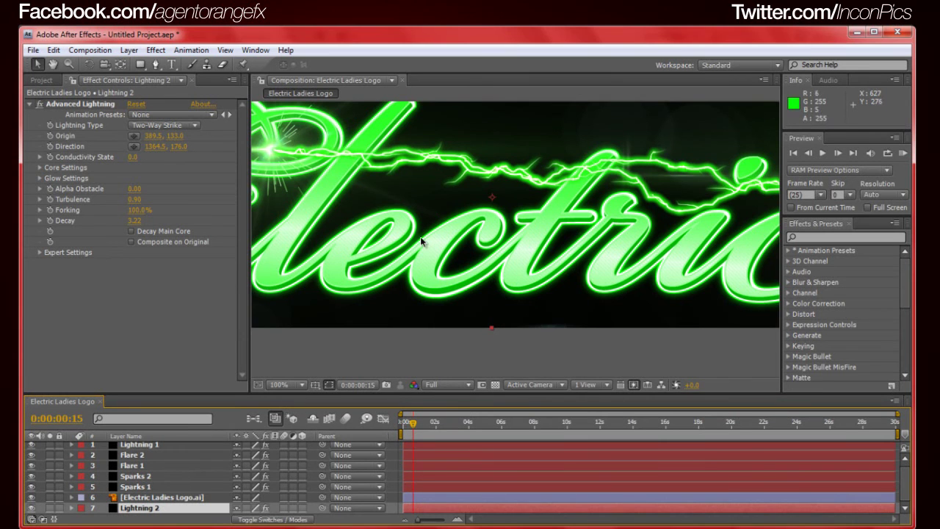
key(h)
drag(510, 223, 461, 262)
key(v)
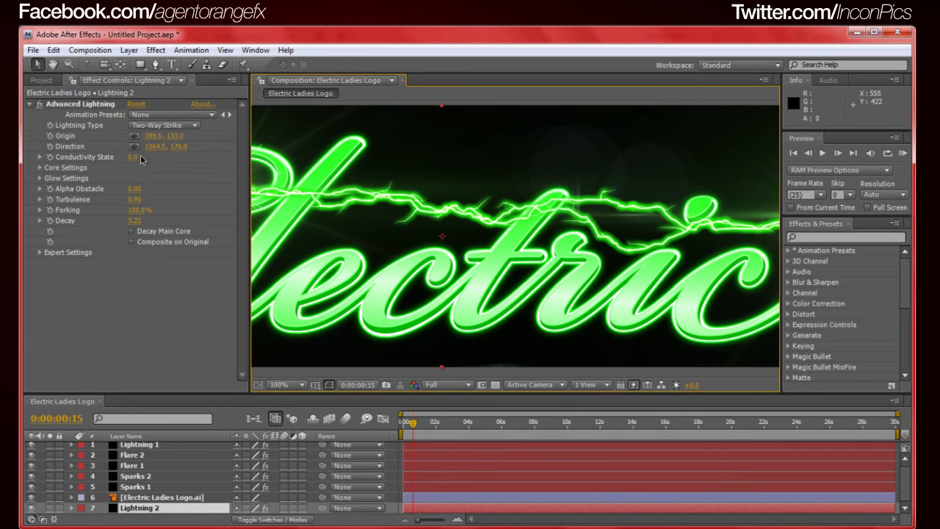
Vary Lightning 2's Conductivity State and inspect its bolt from the E to the c.
drag(133, 159, 148, 157)
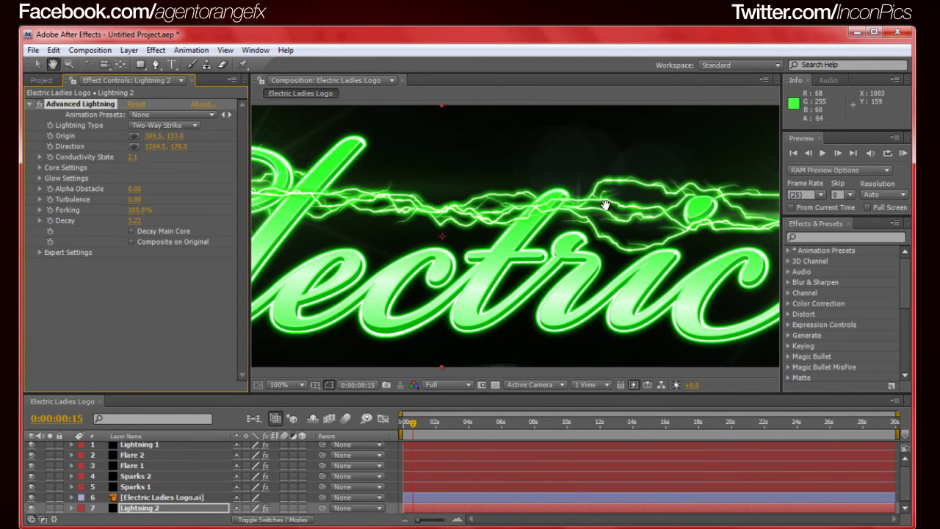
drag(624, 213, 581, 211)
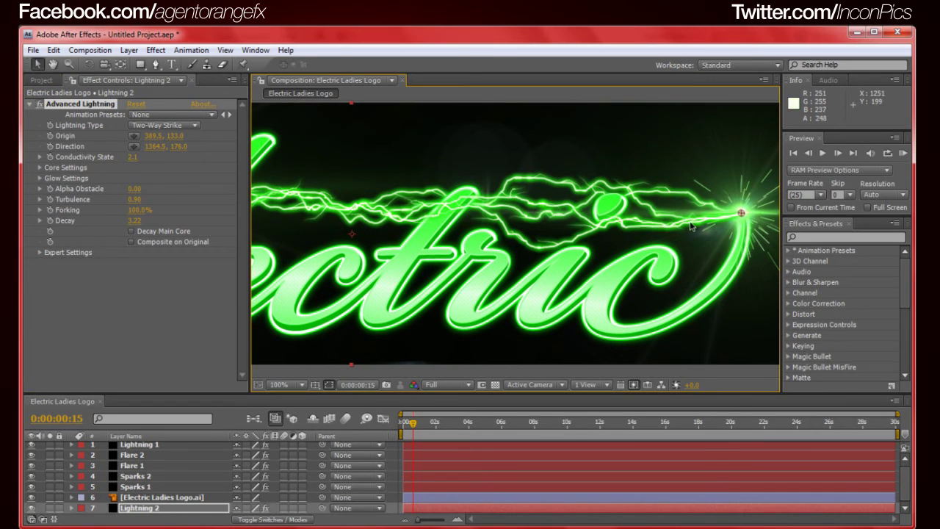
drag(489, 201, 583, 213)
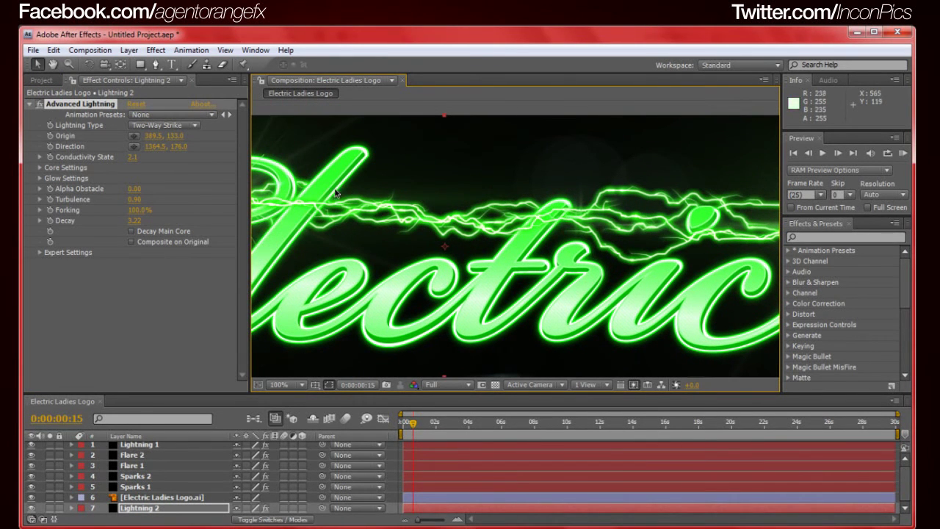
drag(257, 189, 306, 199)
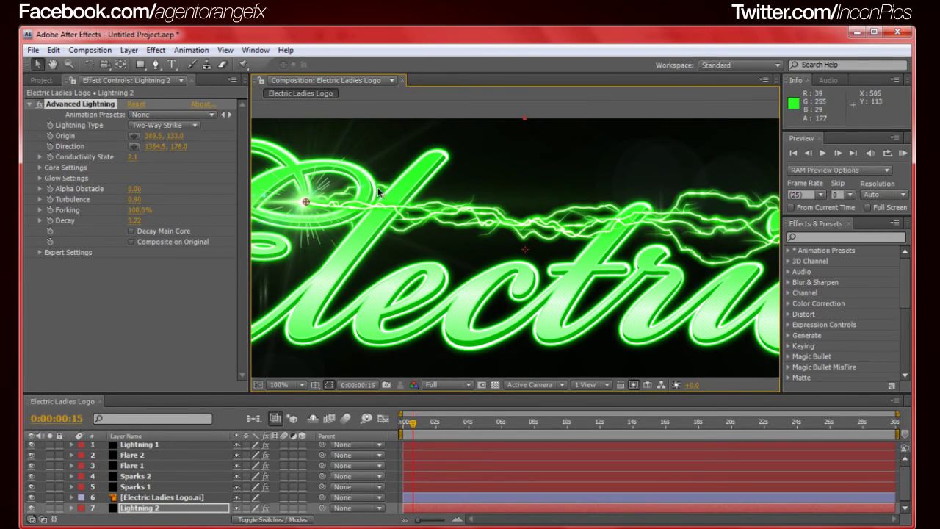
drag(600, 234, 434, 235)
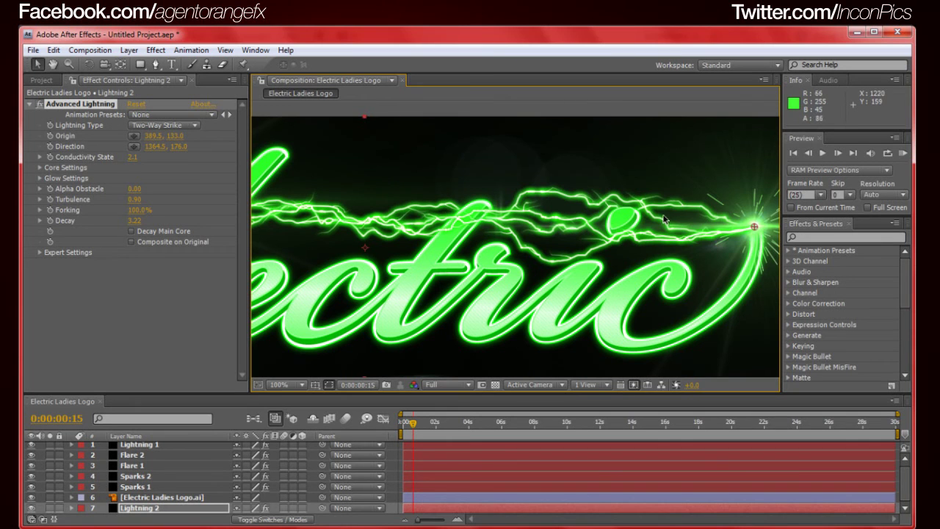
drag(370, 186, 478, 191)
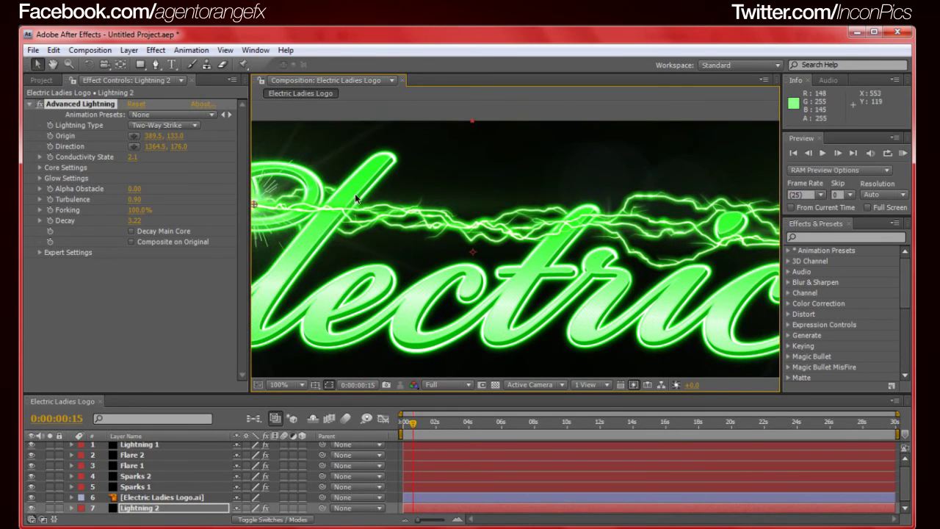
drag(355, 194, 408, 193)
key(v)
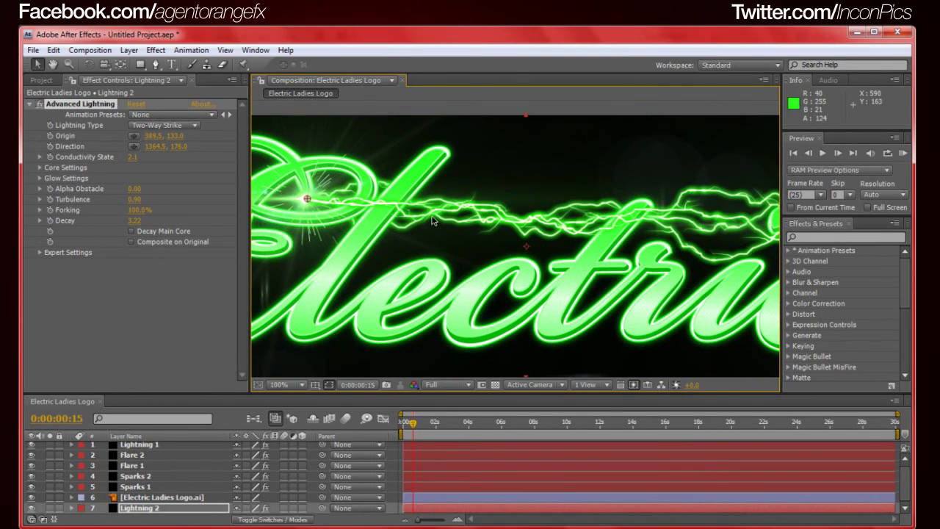
Preview the animation, then deselect Lightning 2 and zoom back to 100%.
key(space)
key(/)
key(comma)
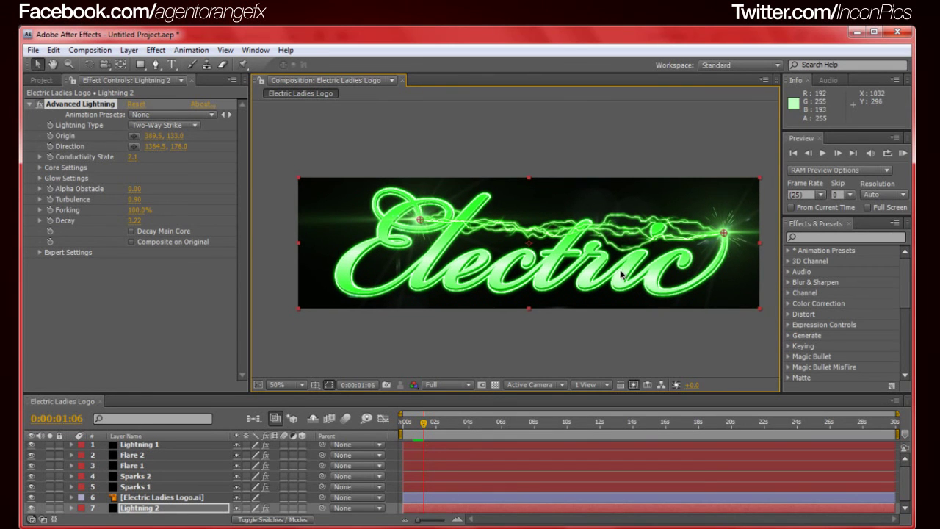
click(618, 337)
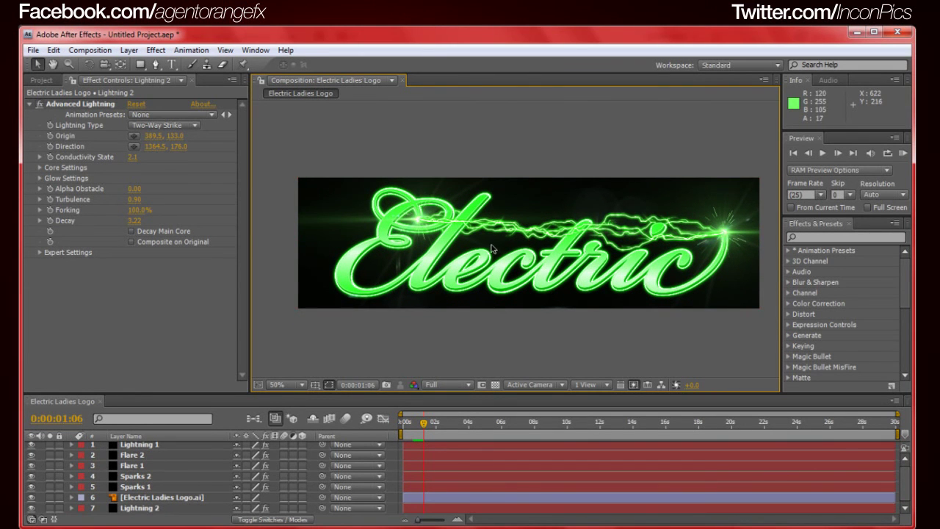
scroll(490, 247, up, 1)
scroll(446, 243, up, 1)
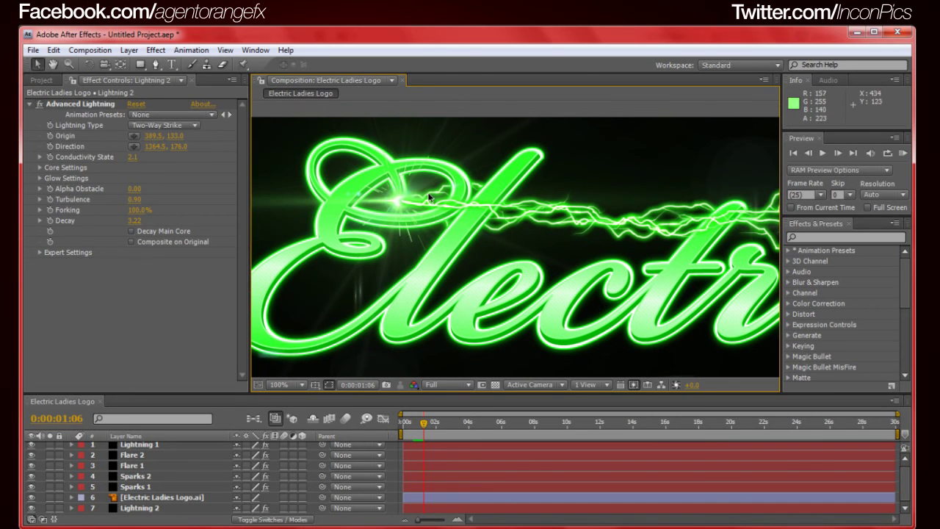
Move the Flare 1 and Flare 2 layers above Lightning 1 to the top of the stack.
click(138, 477)
click(144, 465)
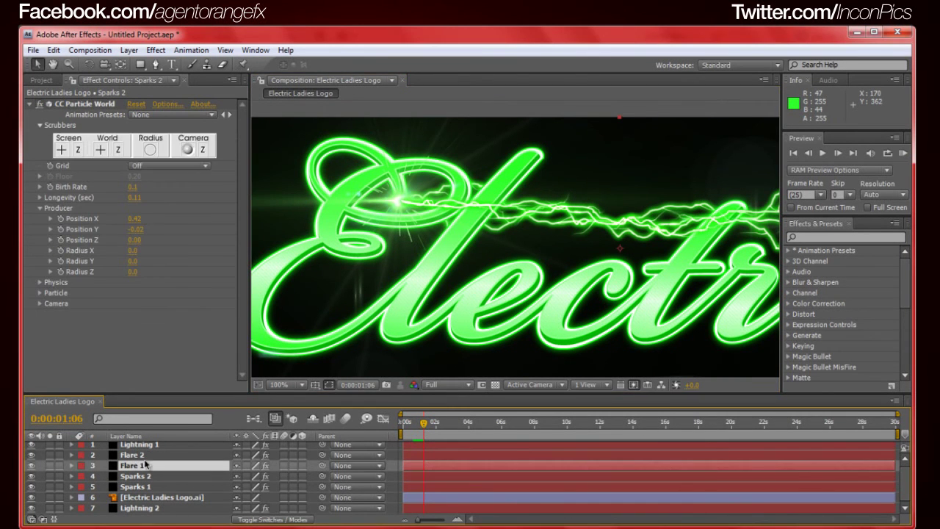
ctrl+click(142, 455)
drag(142, 456, 145, 442)
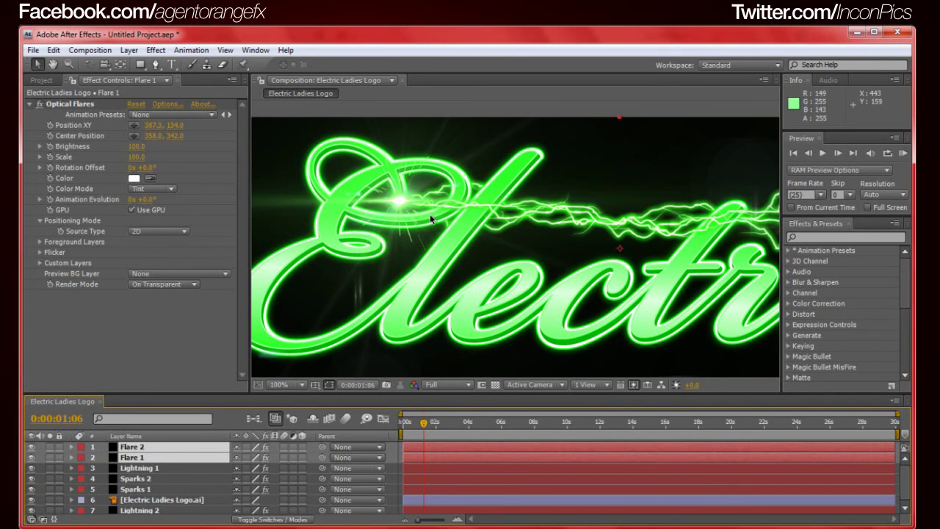
Pan to the flare at the logo's right end and step back from 0:00:00:17 to check it.
drag(725, 250, 519, 286)
drag(624, 291, 621, 297)
key(v)
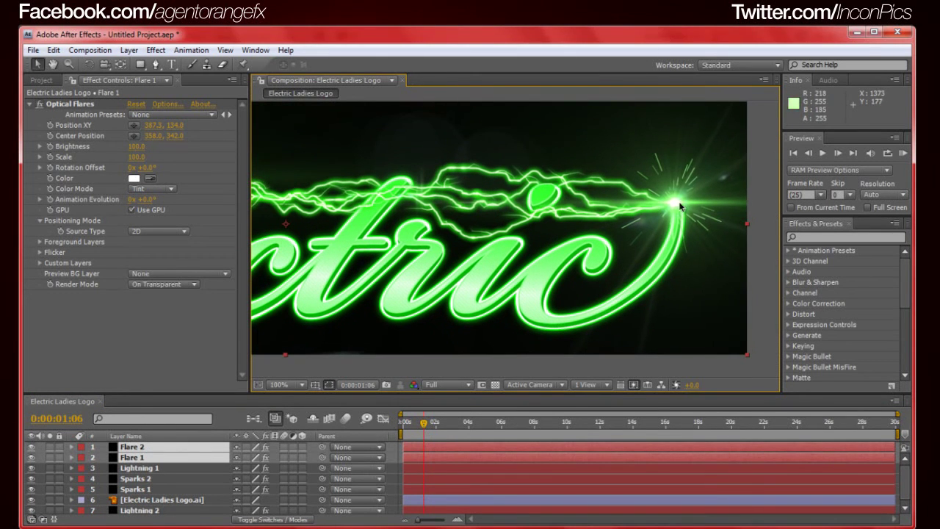
click(415, 422)
key(Page_Up)
key(Page_Up)
key(Page_Up)
key(Page_Up)
key(Page_Up)
key(Page_Up)
key(Page_Up)
key(Page_Up)
key(Page_Up)
key(Page_Up)
key(Page_Up)
key(Page_Up)
key(Page_Up)
key(Page_Up)
key(Page_Up)
key(Page_Up)
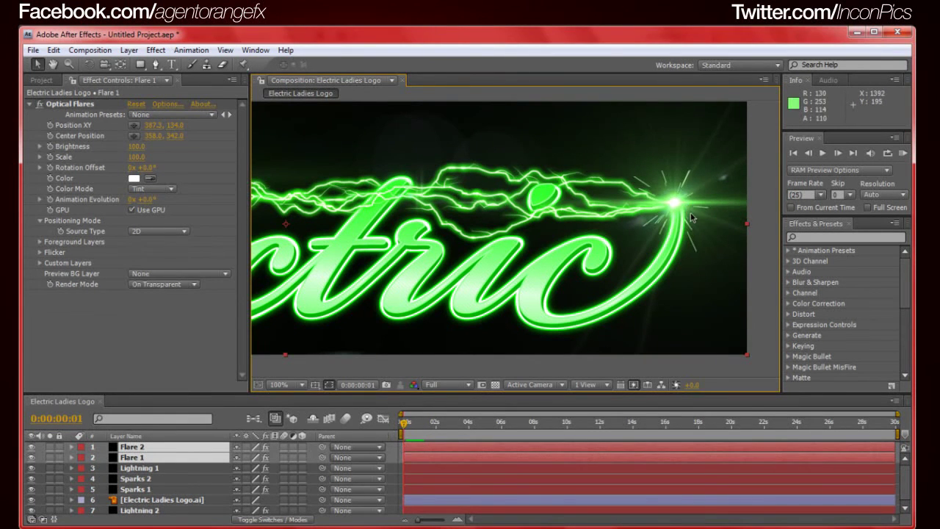
Deselect the flares, frame the E of the logo, play back, and return to 0:00:00:00.
click(737, 283)
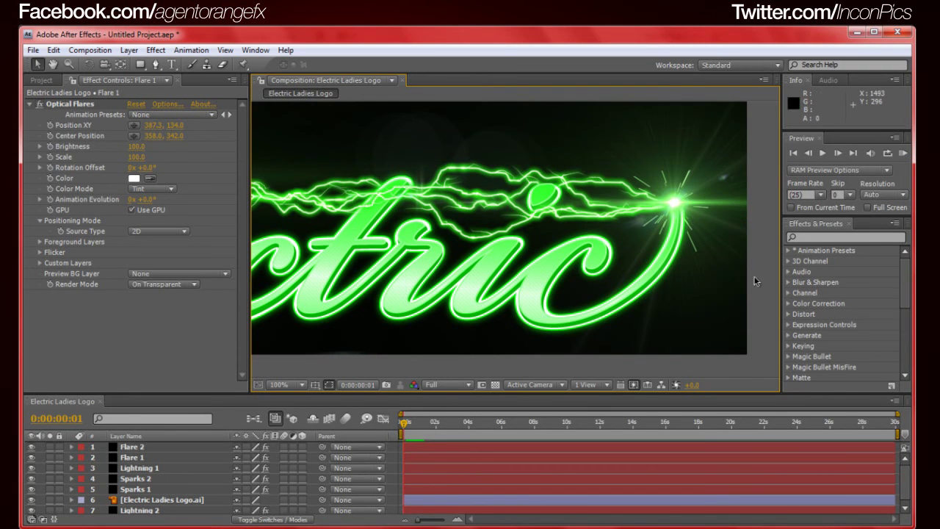
drag(726, 282, 654, 259)
drag(426, 243, 516, 247)
key(space)
drag(411, 424, 403, 435)
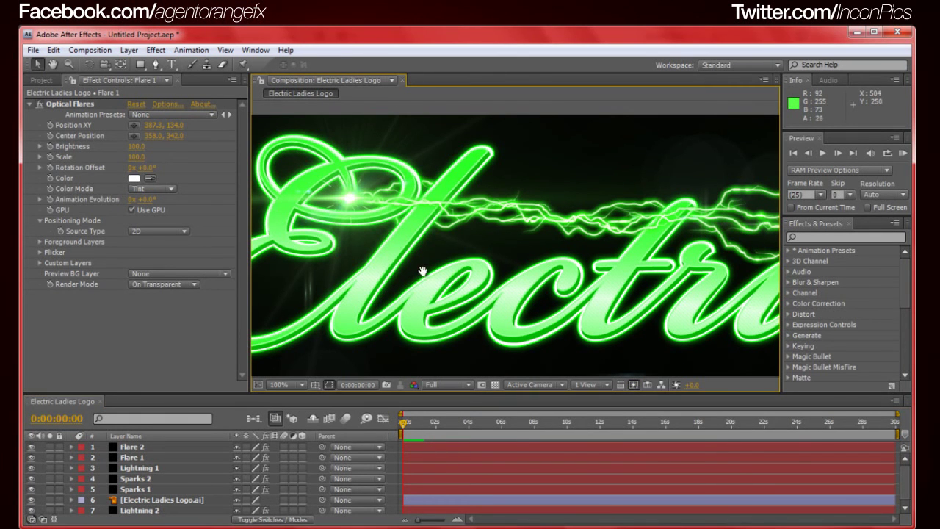
drag(422, 271, 526, 267)
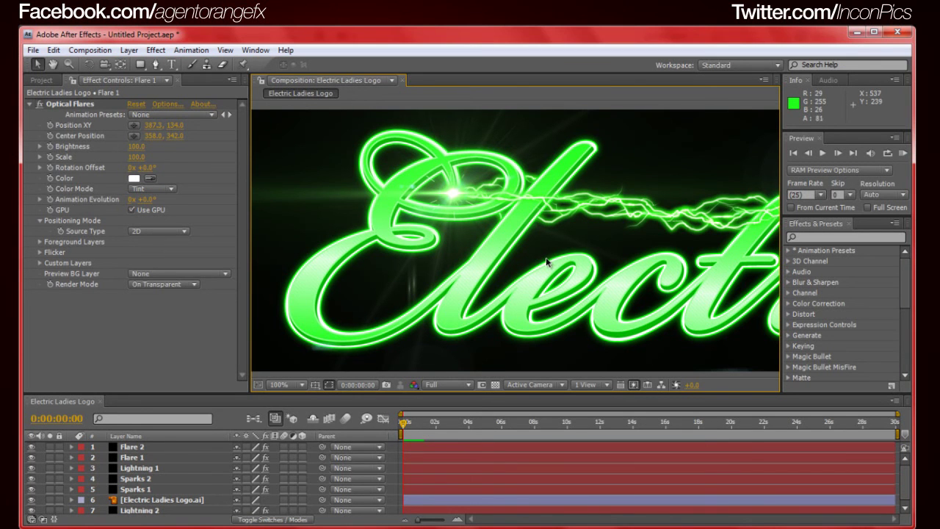
drag(546, 262, 560, 257)
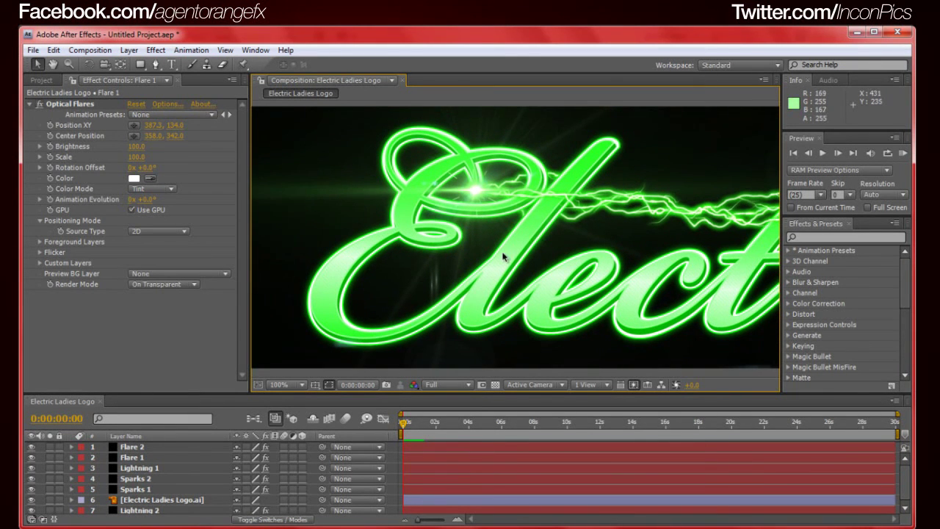
key(ctrl+s)
click(374, 63)
key(ctrl+s)
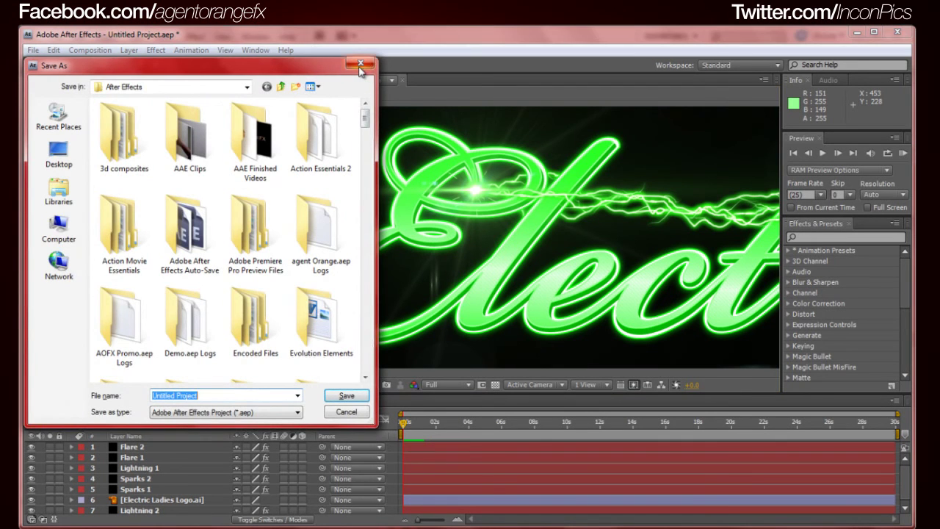
click(361, 66)
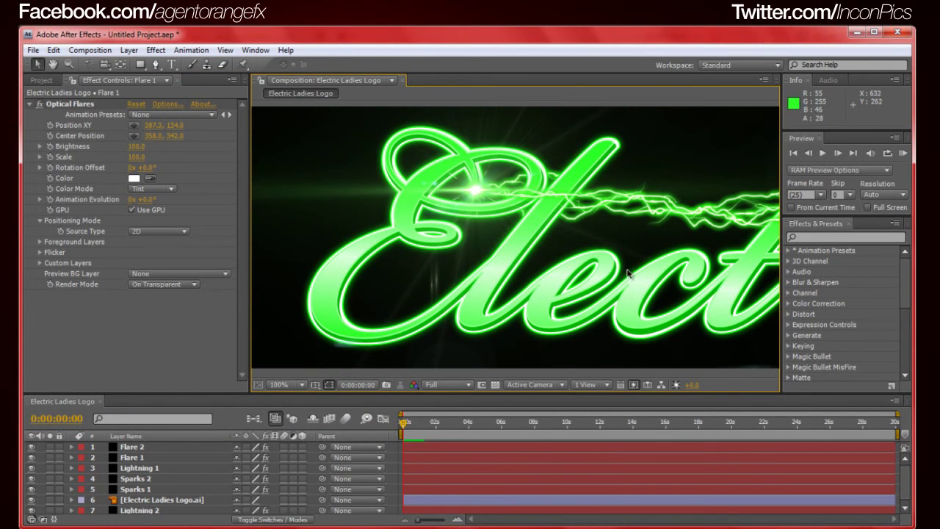
scroll(601, 198, down, 2)
scroll(601, 198, up, 2)
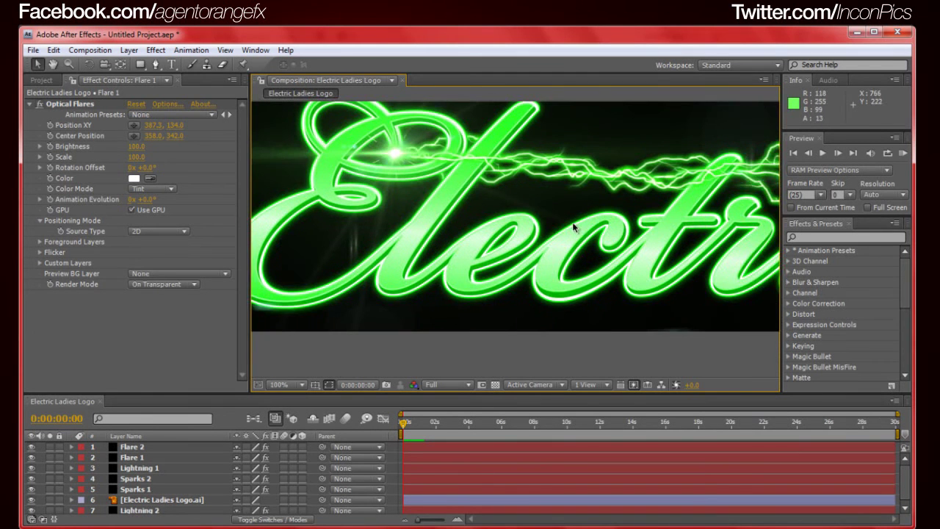
Add a Color Correction > Curves effect to the Electric Ladies Logo.ai layer.
right_click(136, 501)
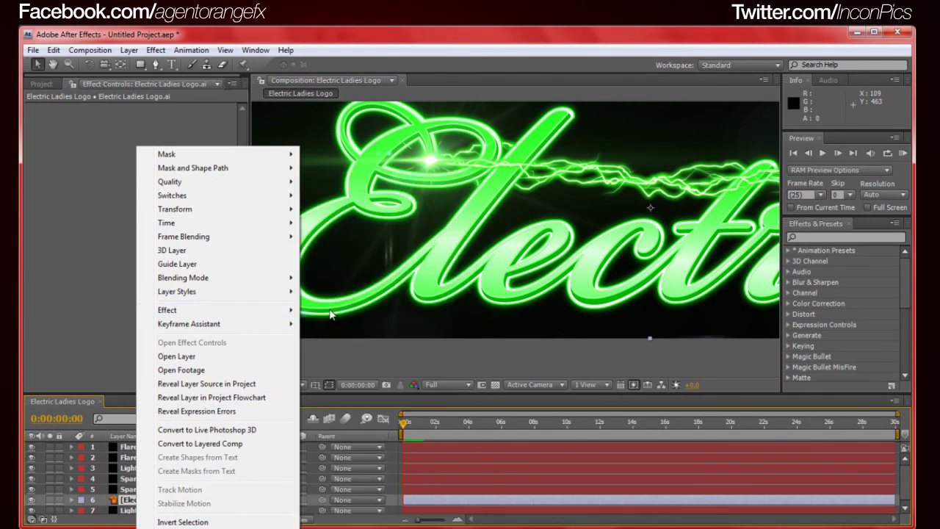
mouse_move(228, 315)
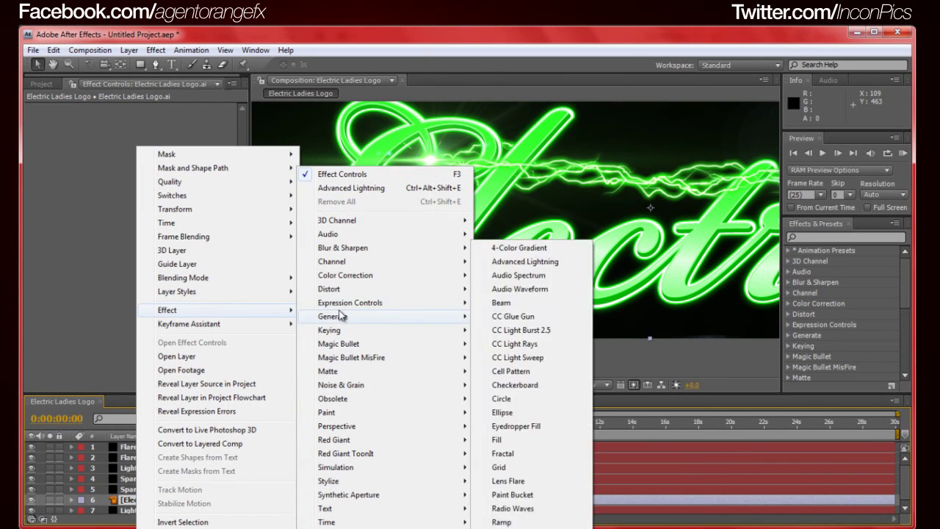
mouse_move(360, 282)
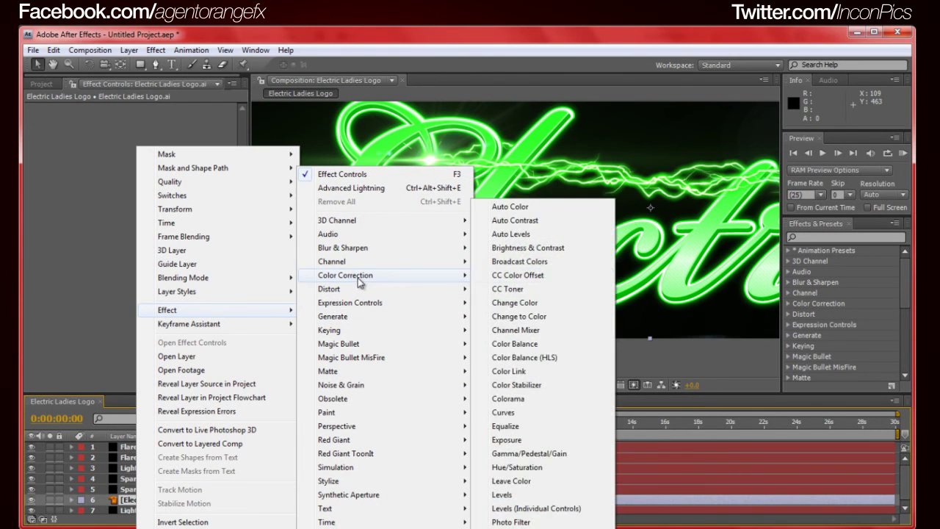
click(528, 412)
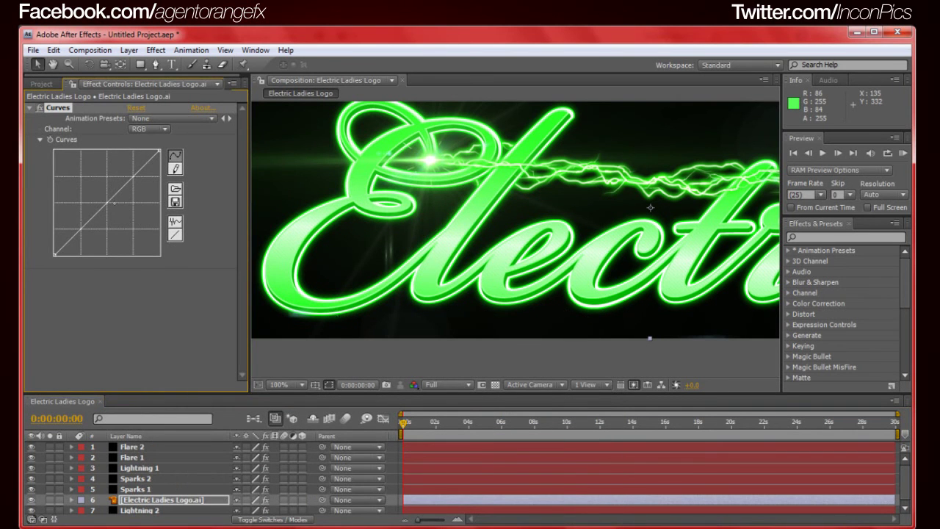
Shape the Curves into a smooth, gently rising bow that slightly darkens the logo.
drag(111, 203, 126, 189)
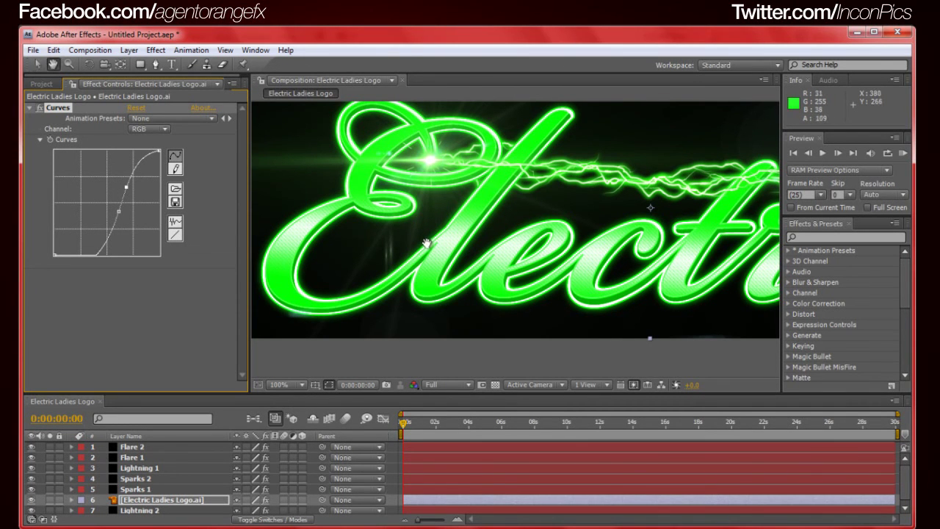
drag(429, 244, 340, 289)
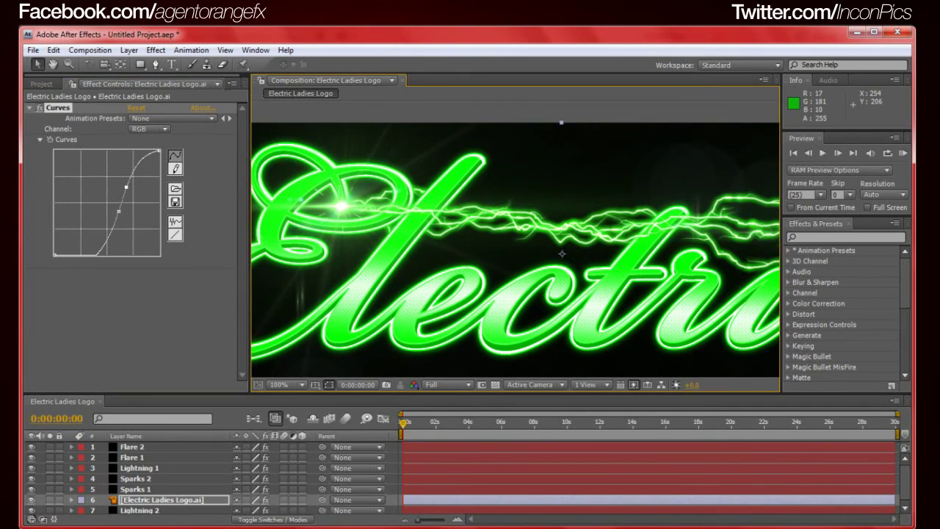
drag(118, 211, 98, 222)
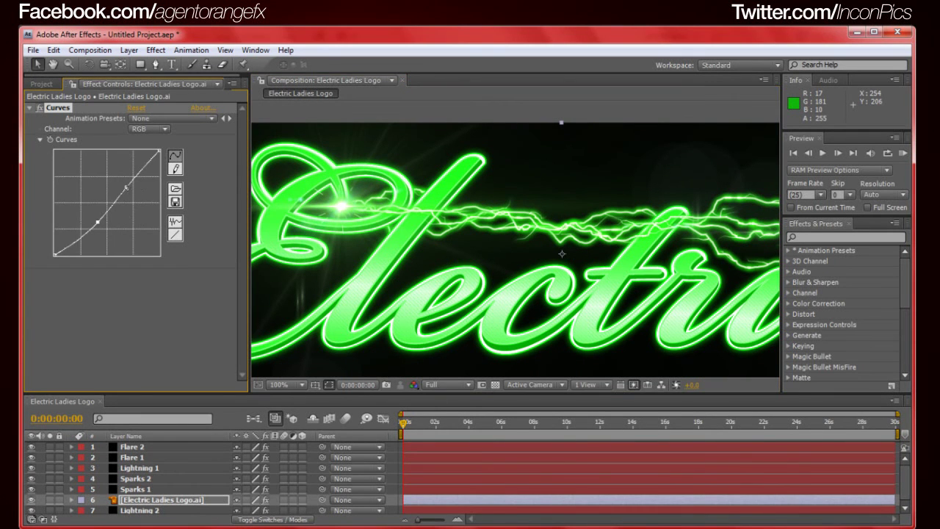
drag(126, 188, 147, 219)
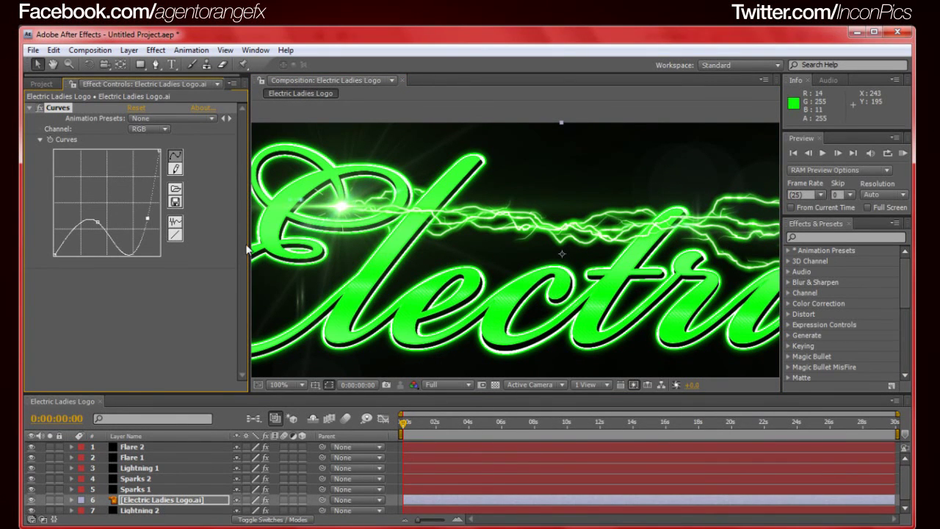
drag(147, 218, 240, 274)
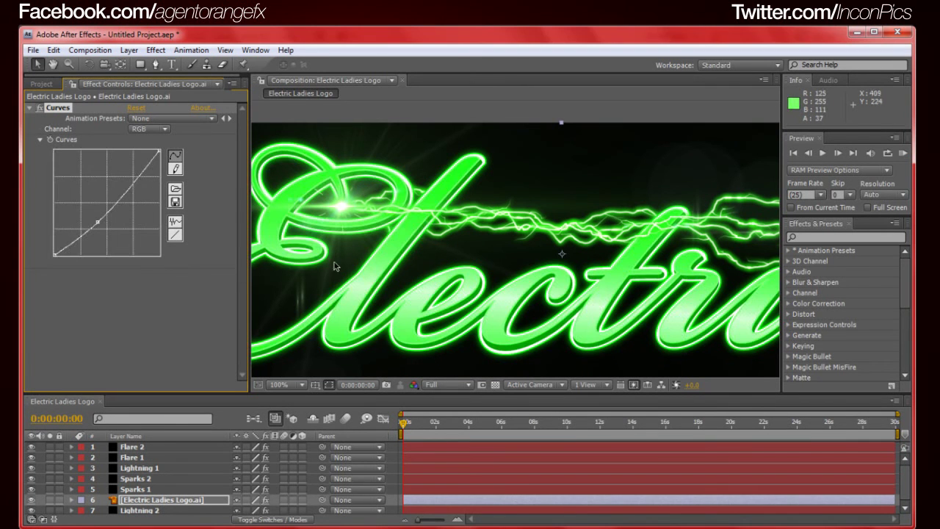
Collapse the Curves settings and maximize the Composition panel.
click(66, 115)
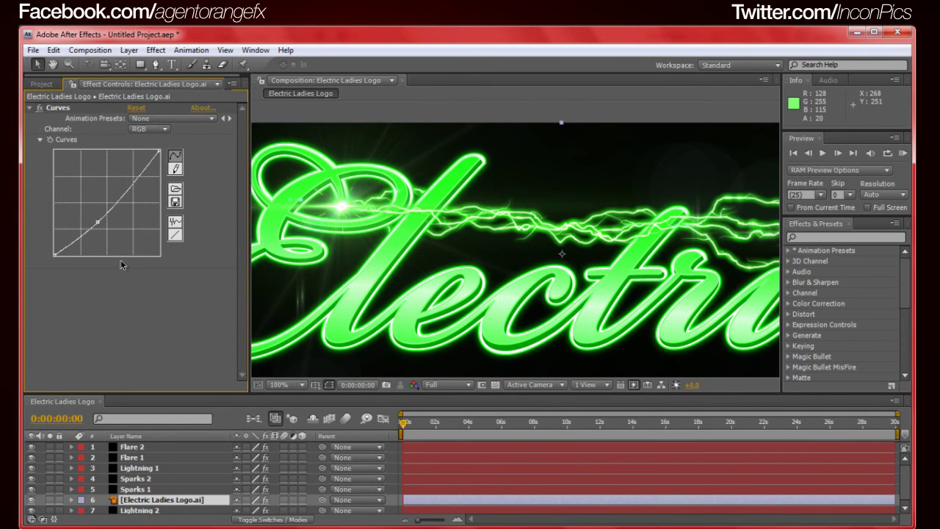
click(59, 110)
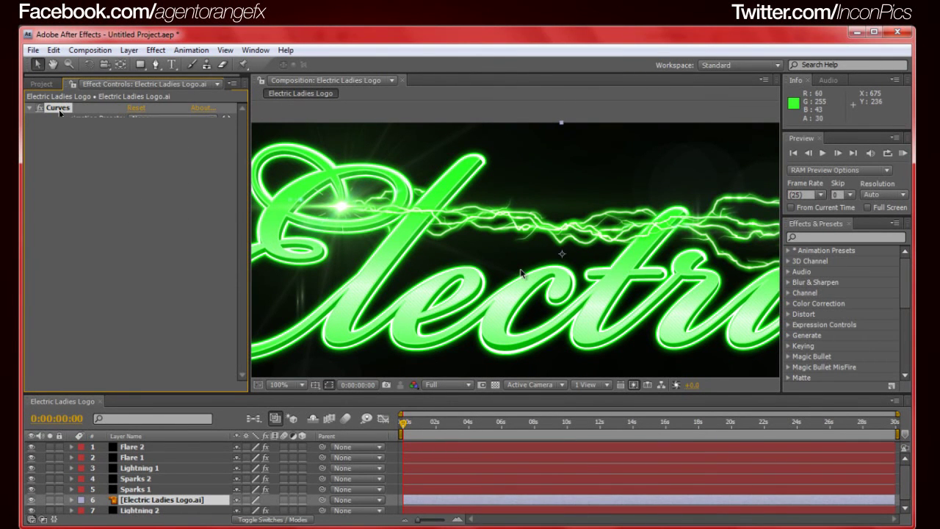
key(grave)
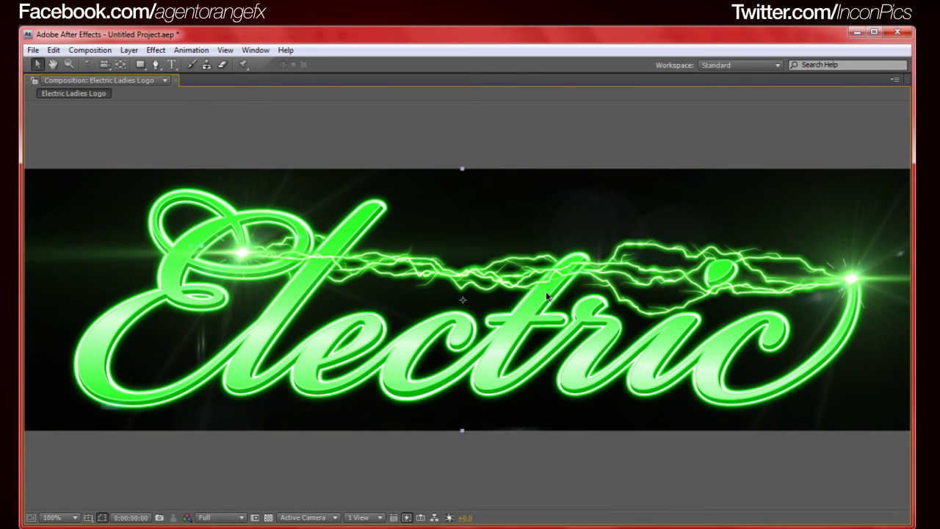
key(grave)
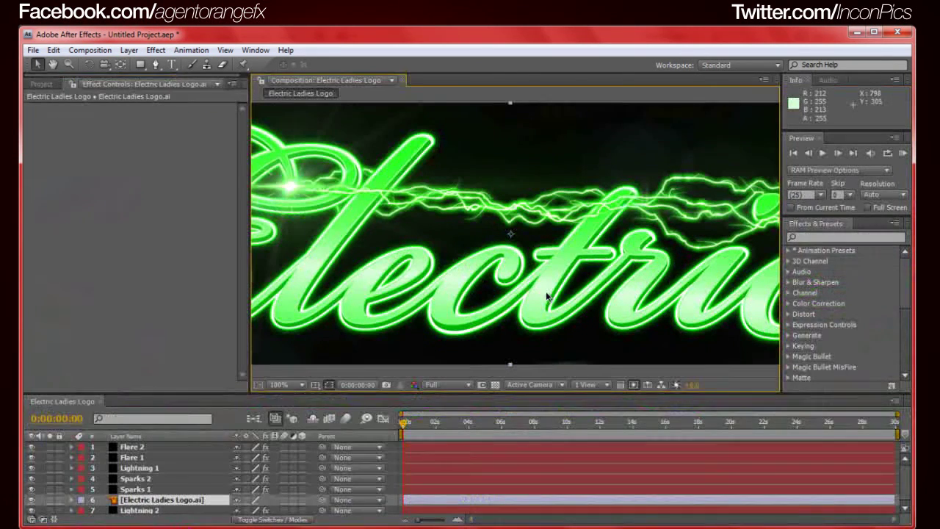
key(h)
drag(487, 300, 542, 266)
key(v)
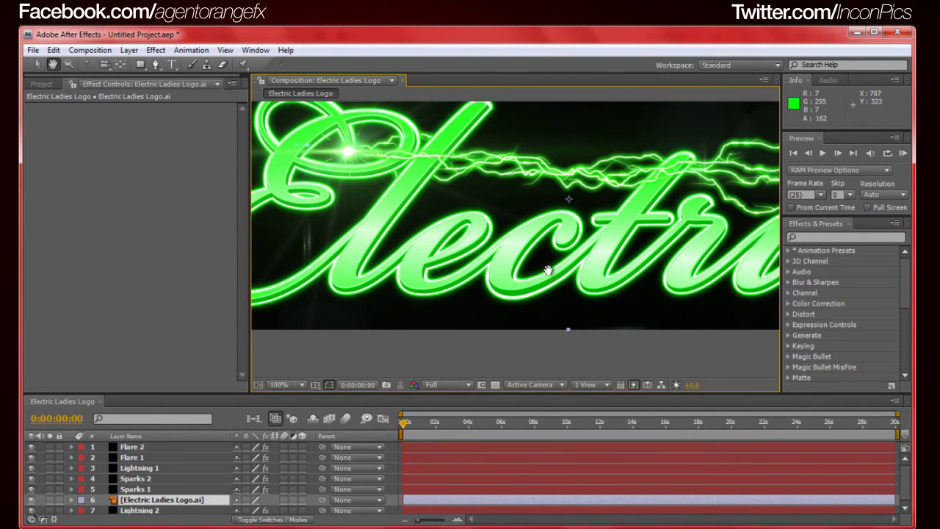
drag(546, 269, 563, 267)
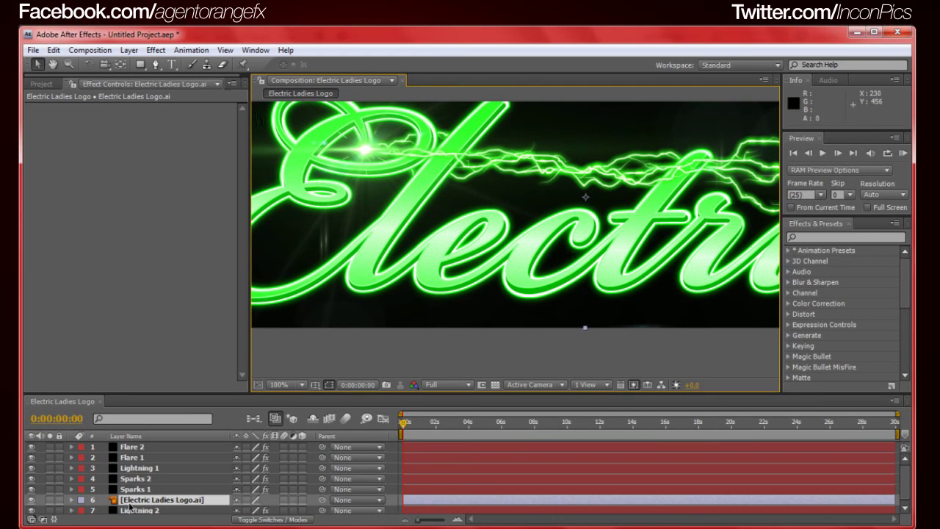
right_click(135, 504)
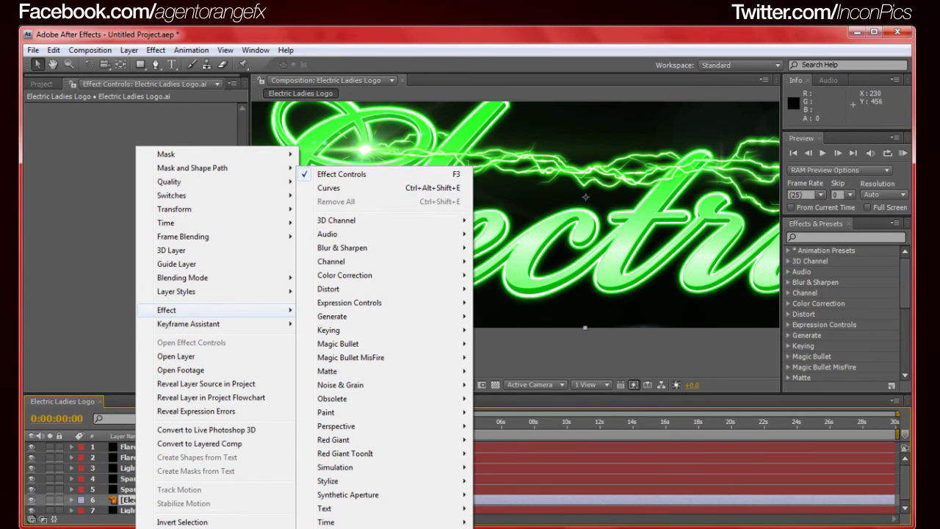
click(50, 334)
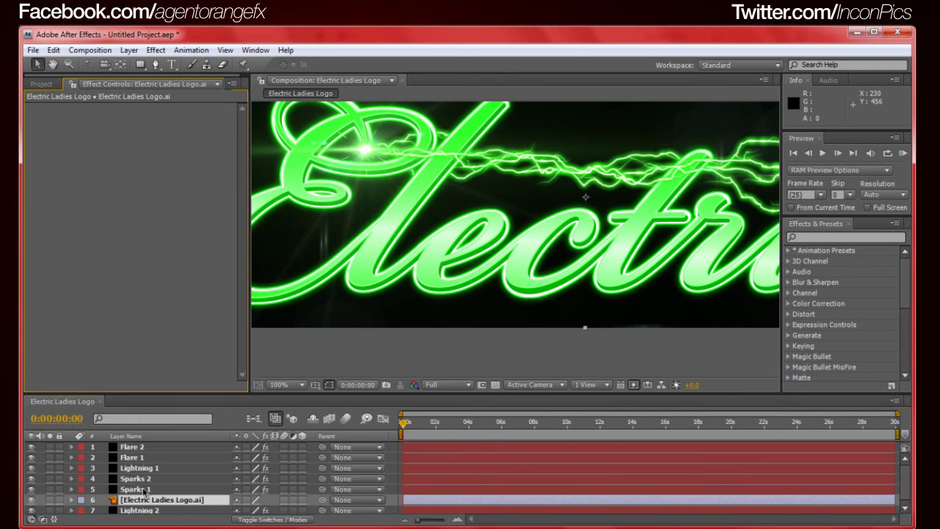
click(145, 509)
click(148, 501)
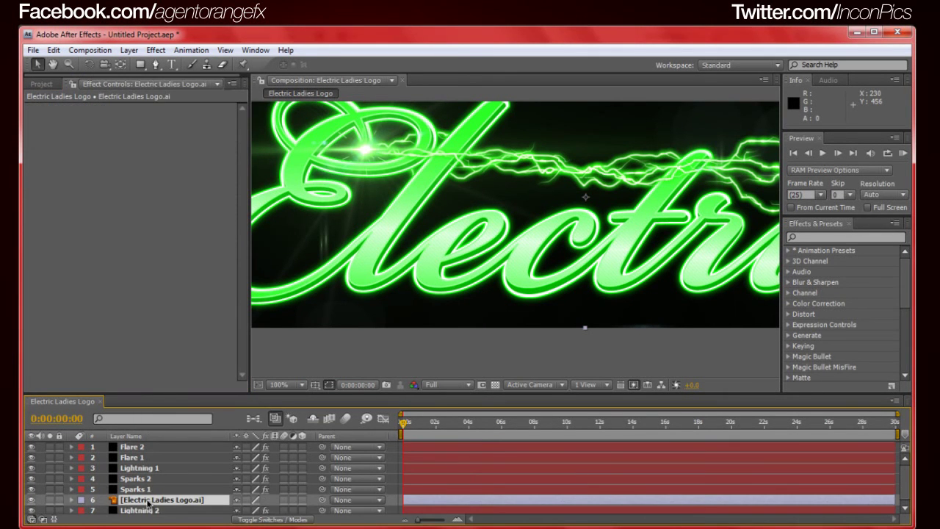
Duplicate the logo layer and flip the copy upside down beneath the original.
key(ctrl+d)
key(comma)
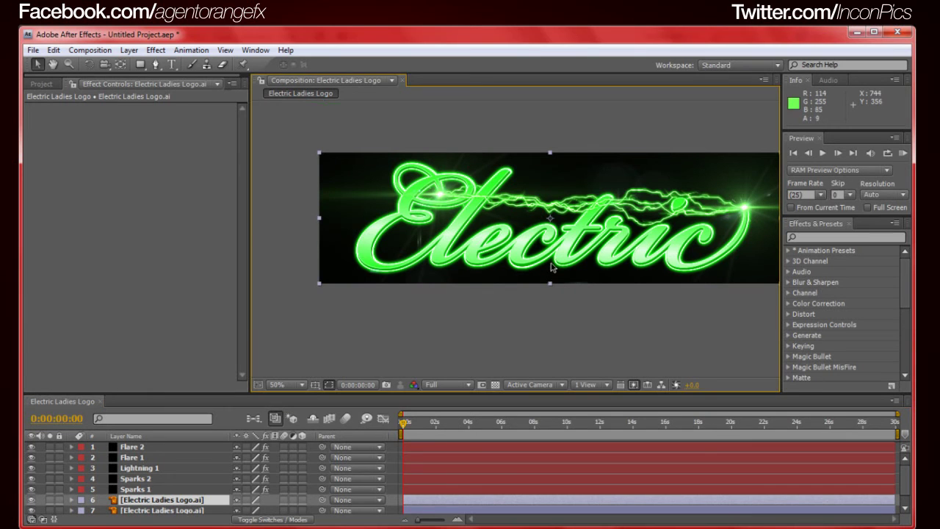
drag(566, 250, 571, 269)
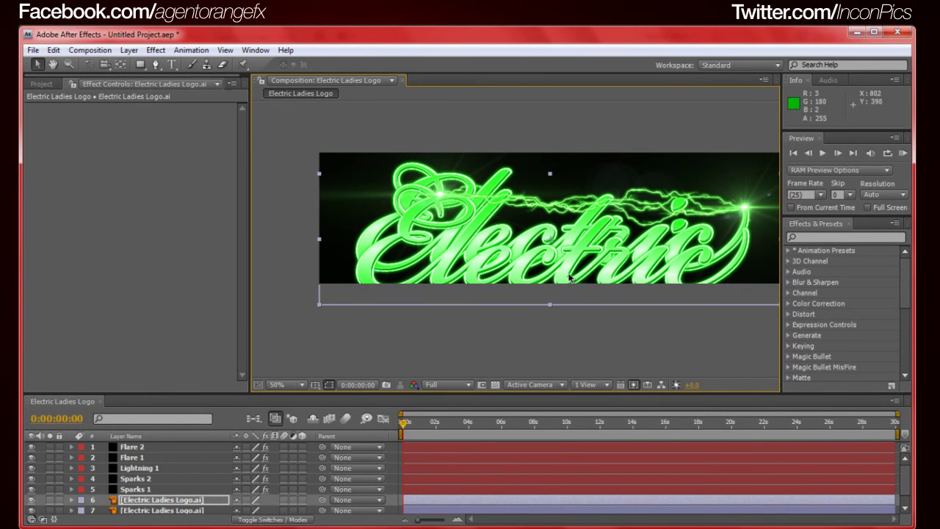
right_click(569, 277)
click(556, 233)
drag(550, 175, 562, 254)
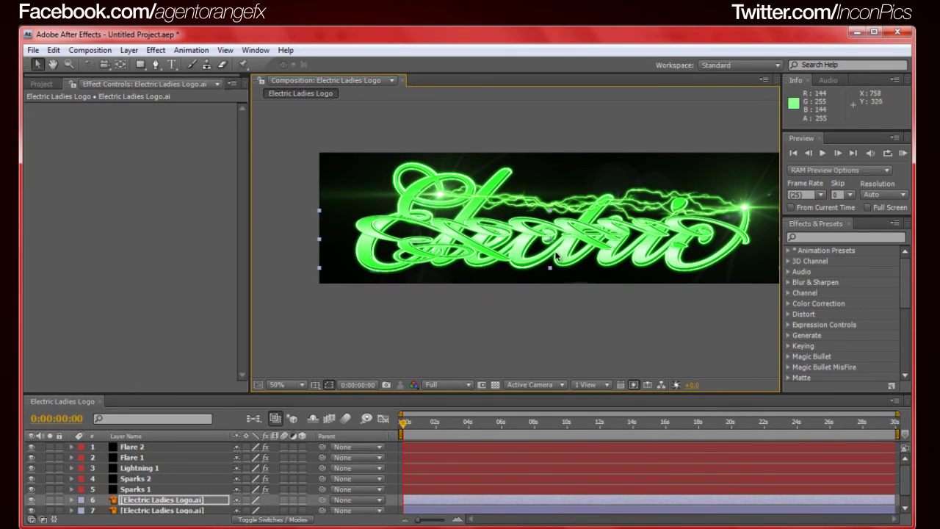
mouse_move(557, 296)
mouse_down()
mouse_move(558, 308)
mouse_move(560, 287)
mouse_up()
key(ctrl+z)
key(Left)
key(Left)
key(Left)
key(Left)
key(Left)
key(Left)
key(Left)
key(Left)
key(Left)
key(Left)
key(Up)
key(Up)
key(Up)
key(Up)
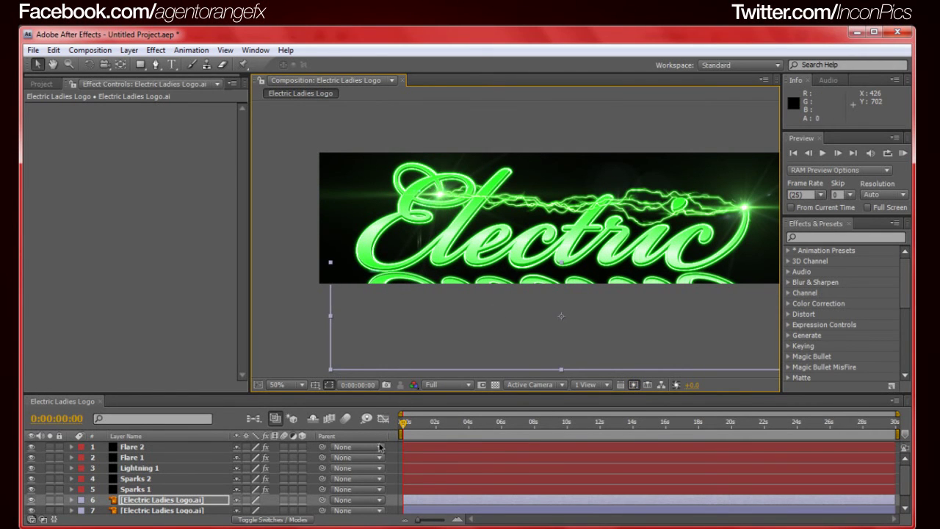
Set the reflection's opacity to 17% and nudge it into place under the logo.
key(t)
drag(242, 495, 194, 498)
key(h)
drag(506, 300, 466, 245)
key(v)
click(527, 264)
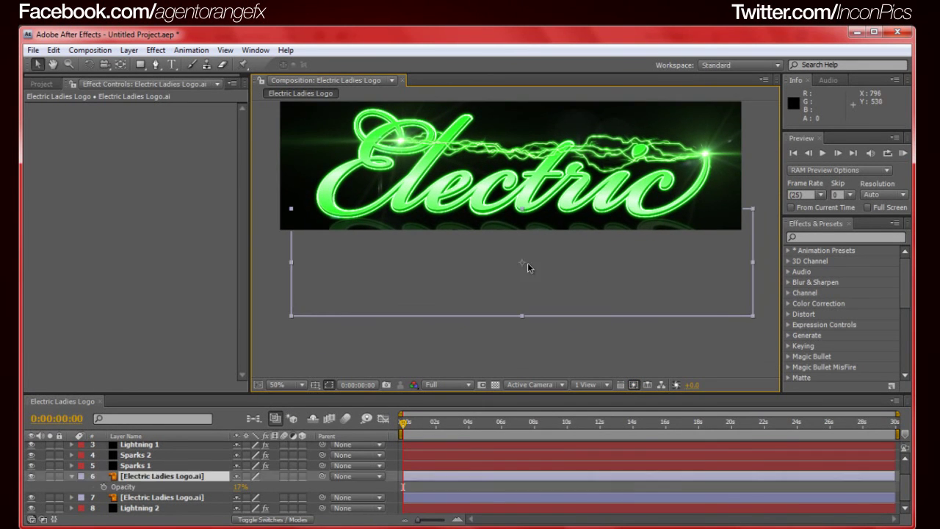
key(Left)
key(Left)
key(Left)
key(Left)
key(Left)
key(Left)
key(Left)
key(Left)
key(Left)
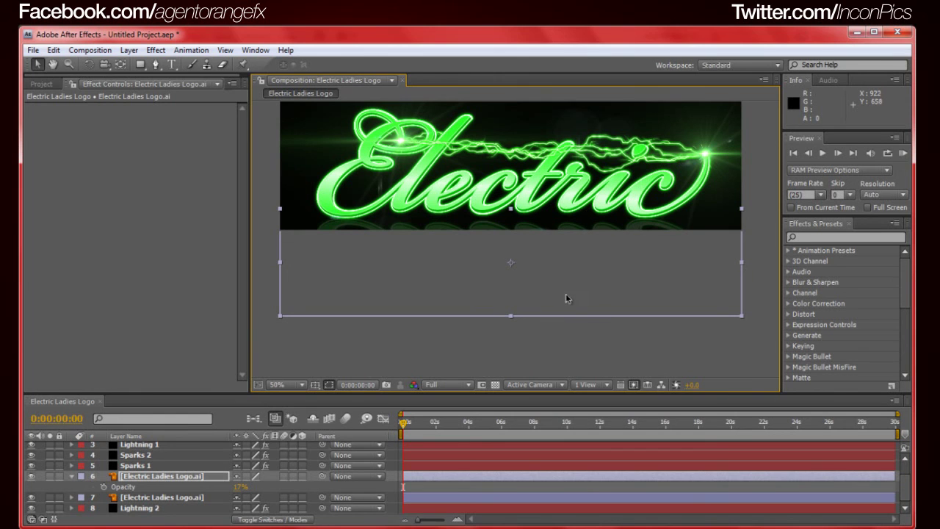
Apply Gaussian Blur to the reflection layer with Blurriness 2.7.
right_click(187, 484)
click(168, 433)
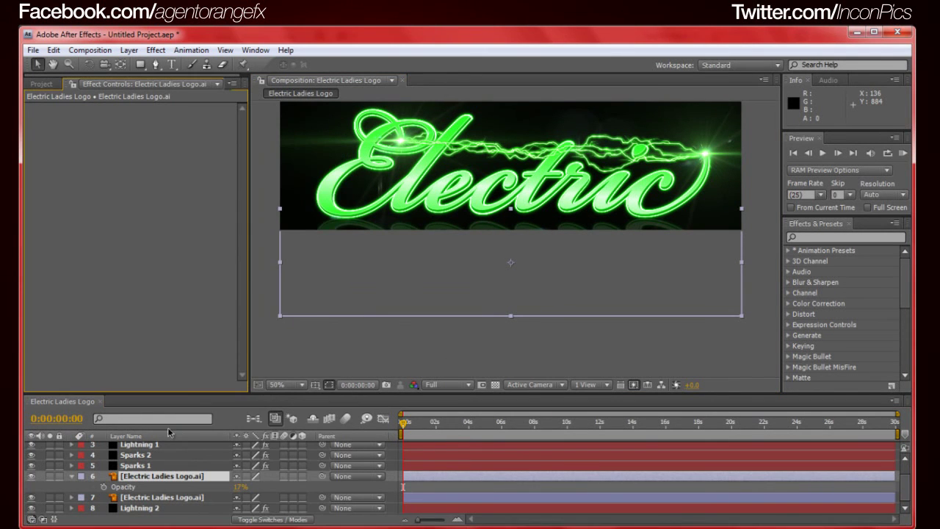
right_click(165, 478)
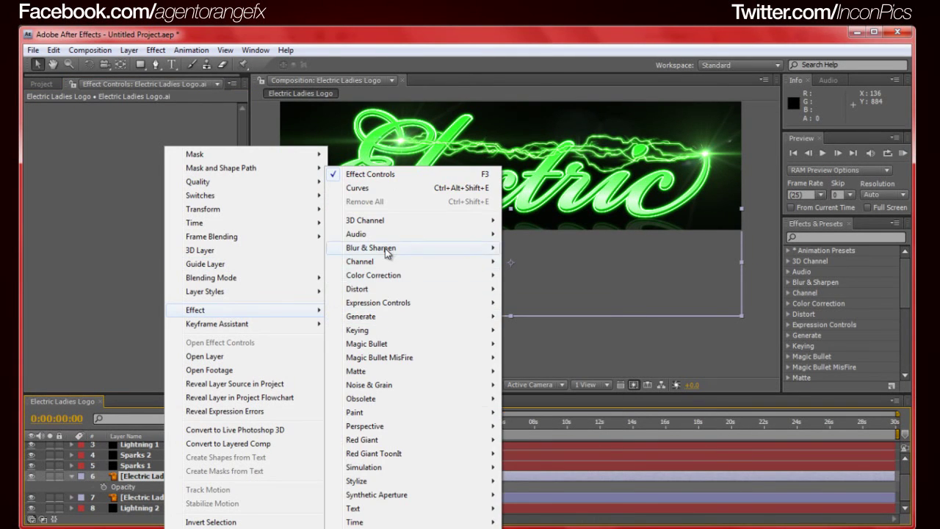
mouse_move(388, 250)
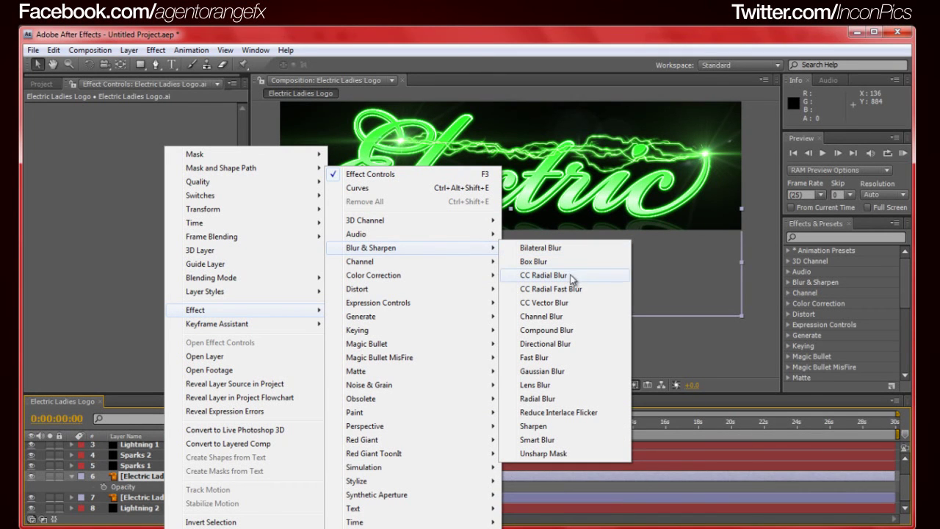
click(566, 371)
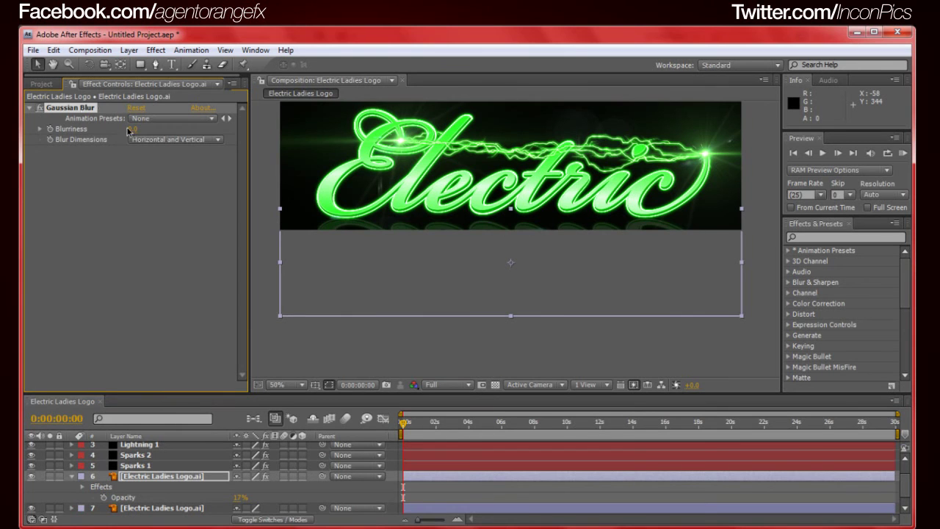
drag(134, 130, 138, 129)
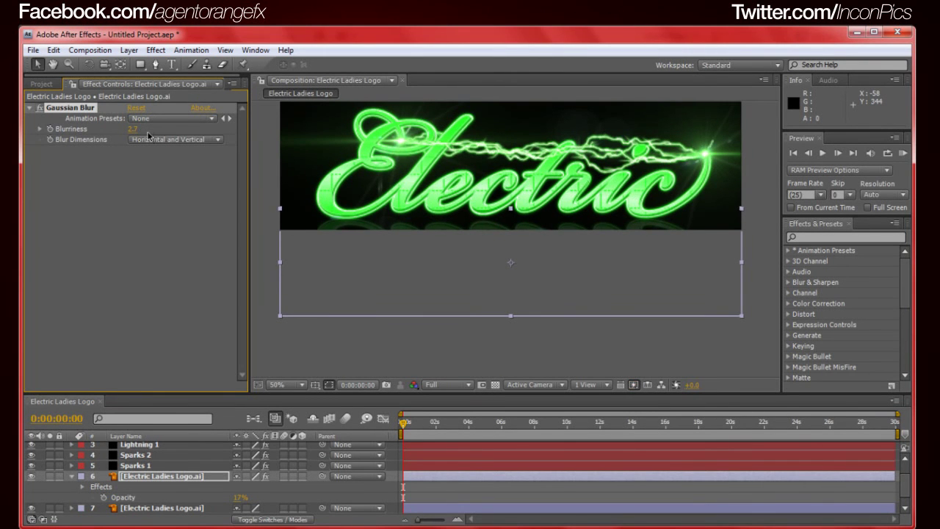
scroll(496, 241, up, 2)
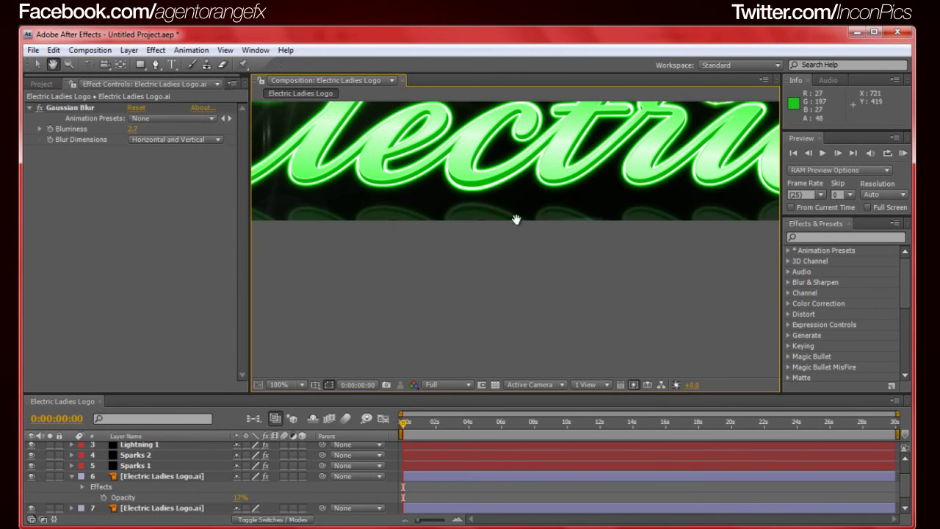
Maximize the composition viewer, frame the whole logo, and select the logo layer.
drag(519, 228, 525, 258)
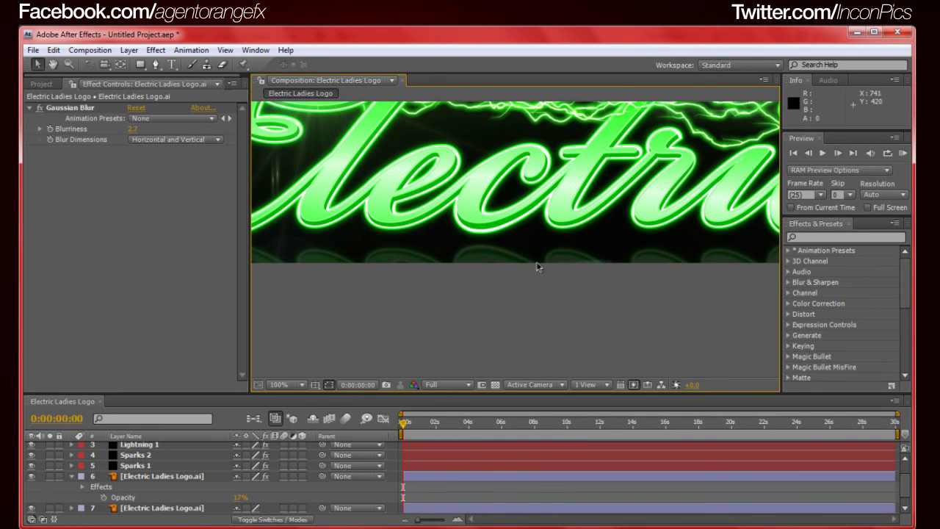
key(grave)
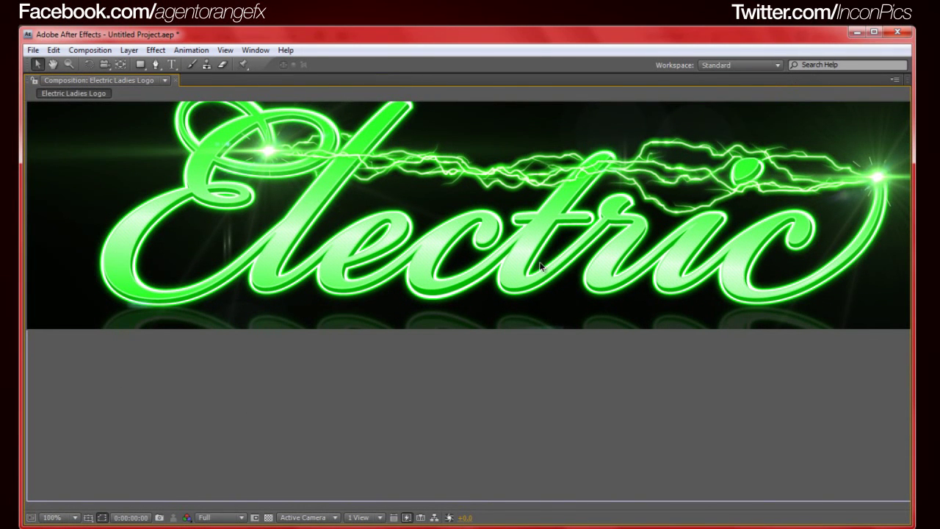
drag(546, 266, 543, 329)
key(space)
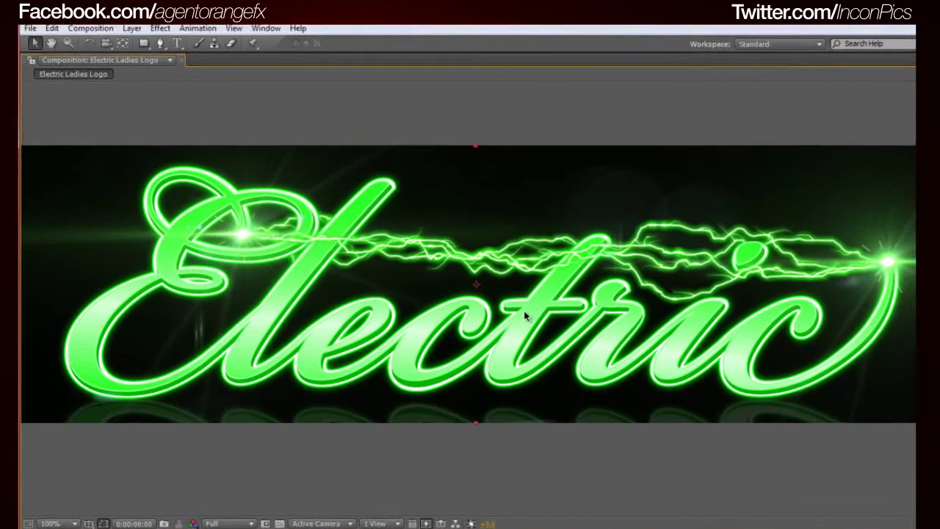
click(530, 315)
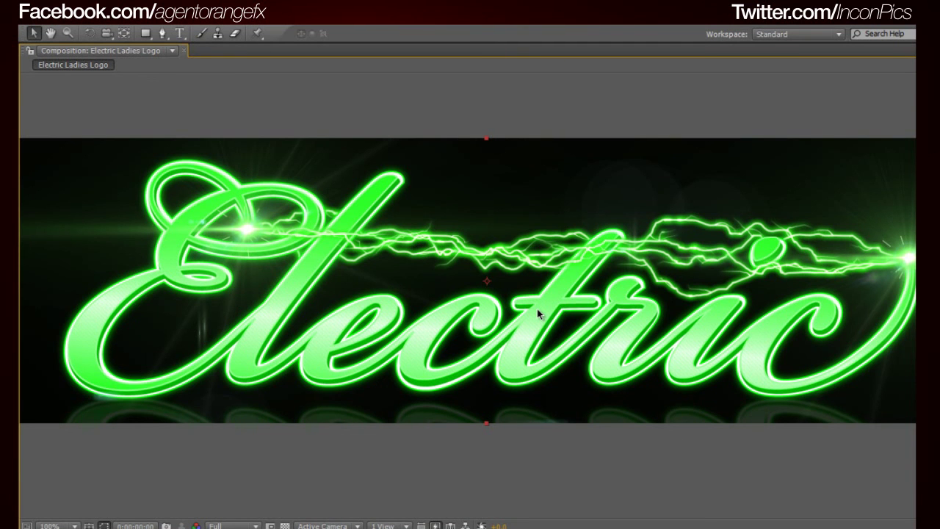
key(grave)
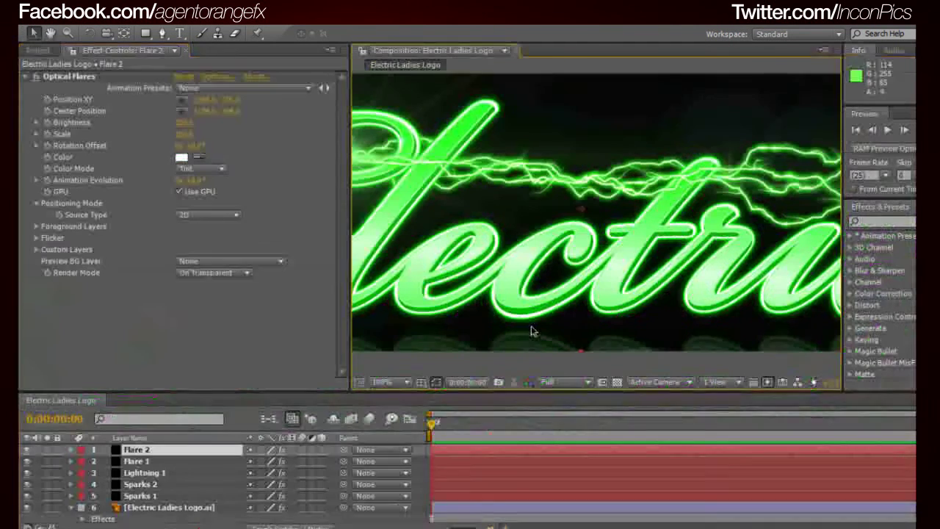
click(436, 426)
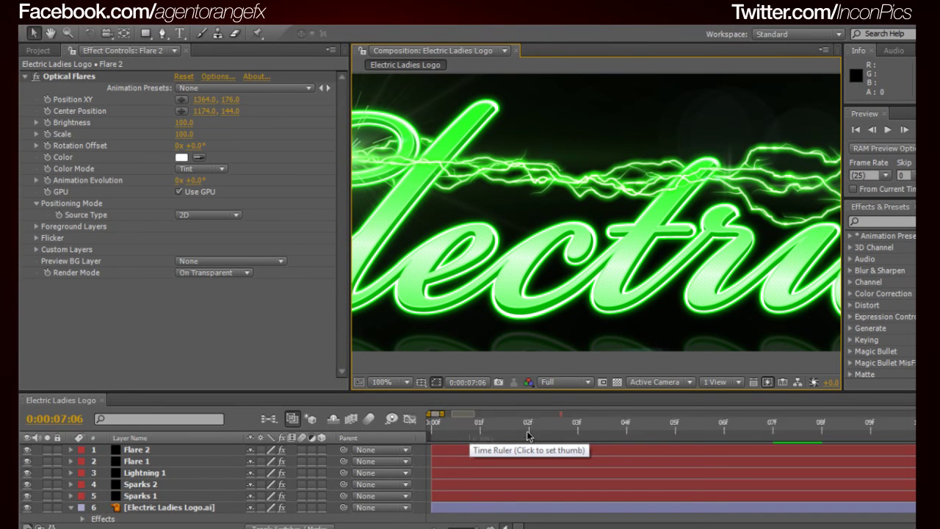
click(487, 439)
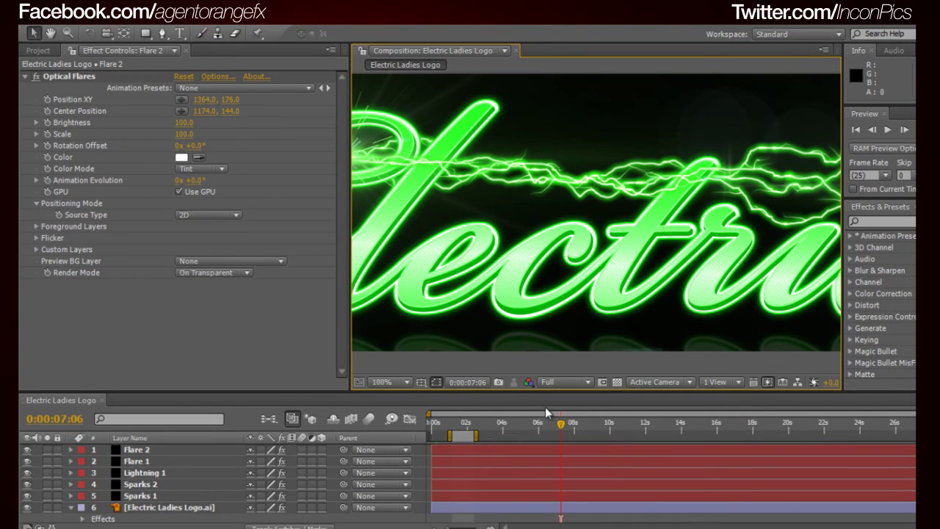
key(grave)
key(grave)
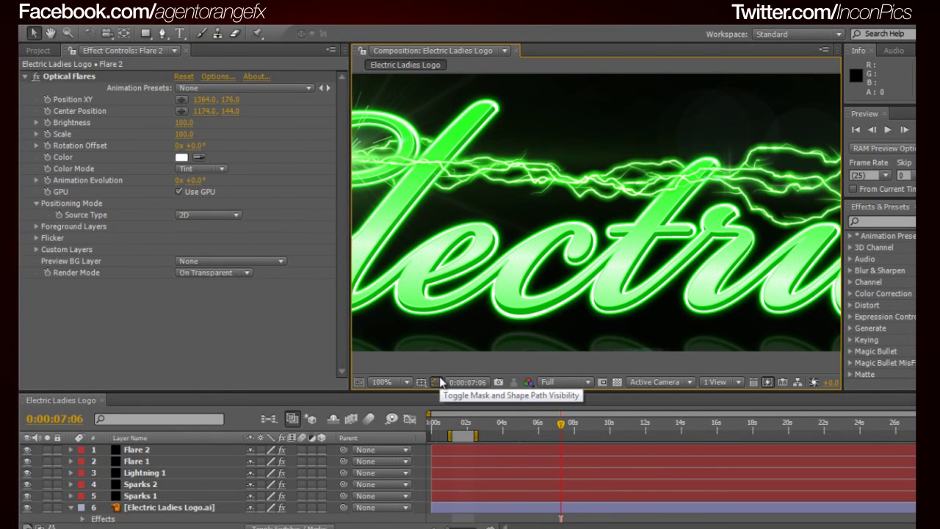
key(grave)
key(grave)
key(grave)
key(grave)
key(grave)
key(grave)
key(grave)
key(grave)
key(grave)
key(grave)
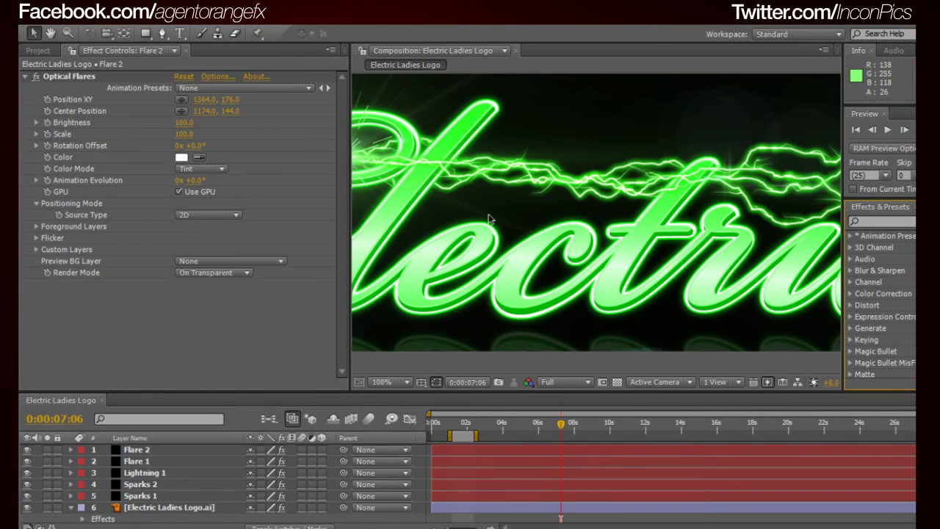
key(grave)
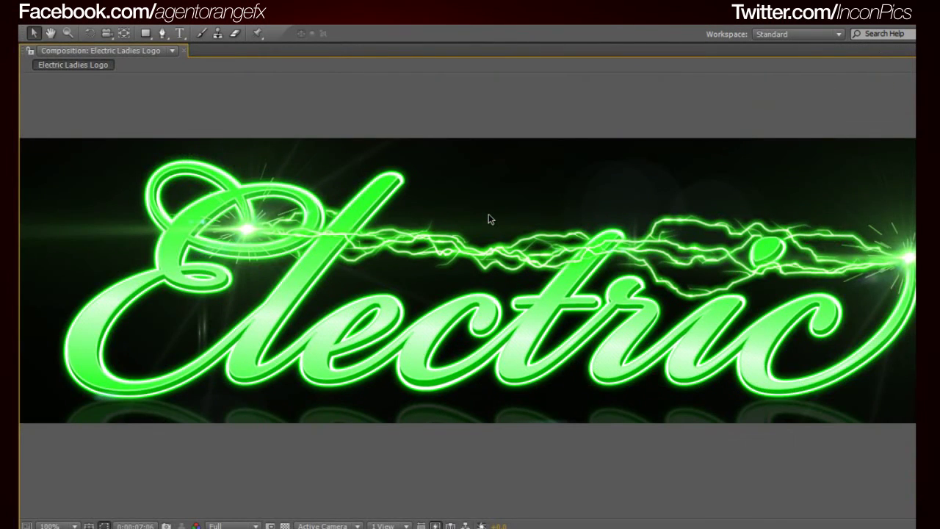
key(grave)
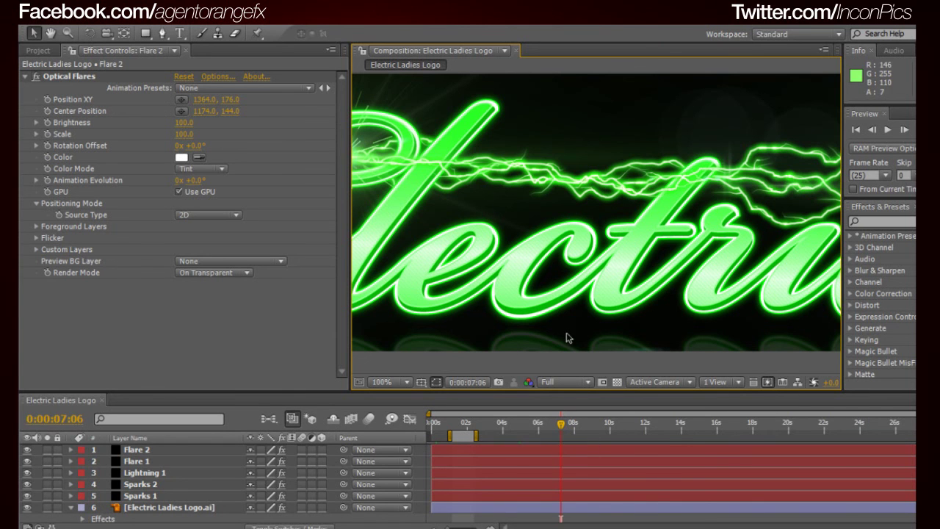
drag(561, 430, 500, 426)
scroll(499, 210, down, 1)
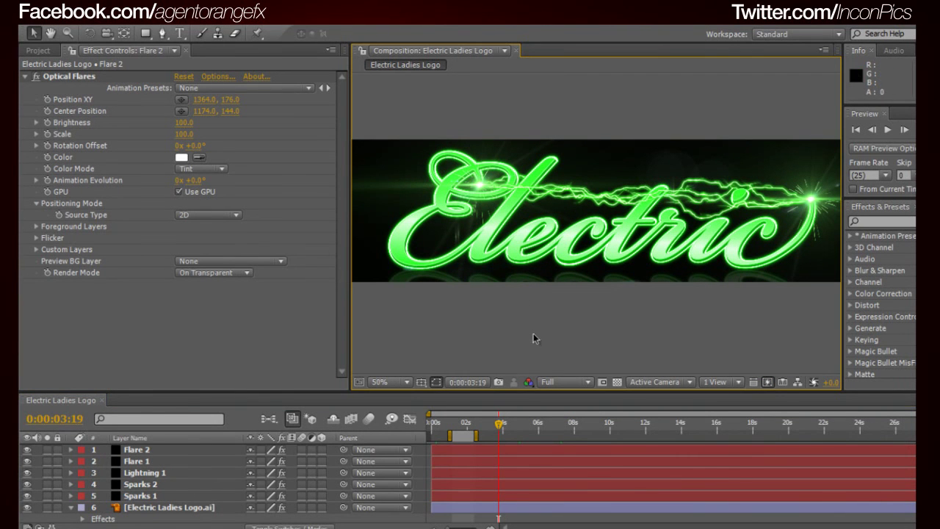
drag(523, 257, 533, 262)
click(102, 20)
click(544, 232)
drag(666, 244, 654, 245)
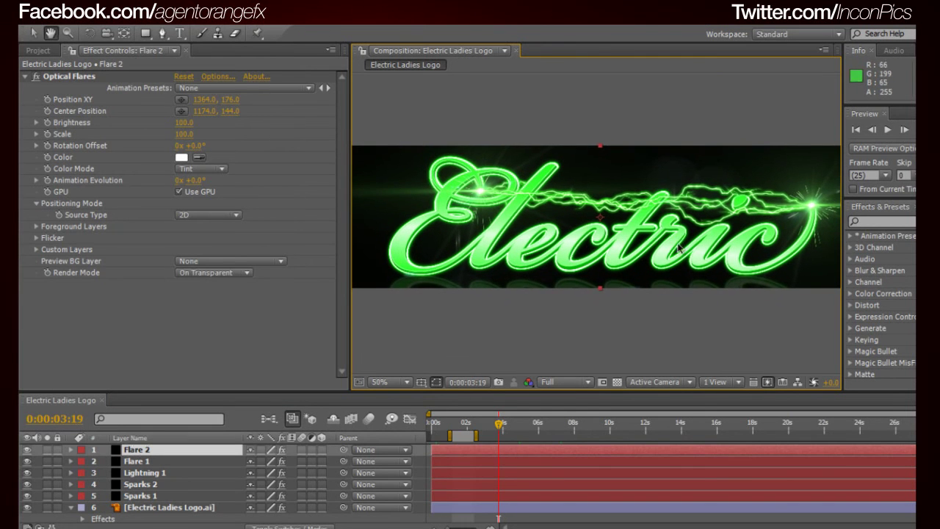
drag(500, 424, 438, 432)
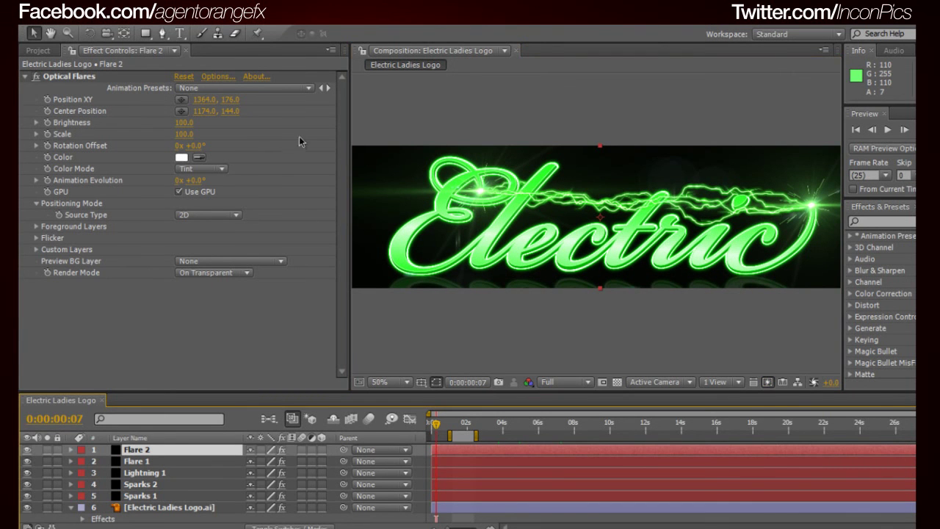
Queue the current frame via Save Frame As and set its format to JPEG Sequence.
click(98, 23)
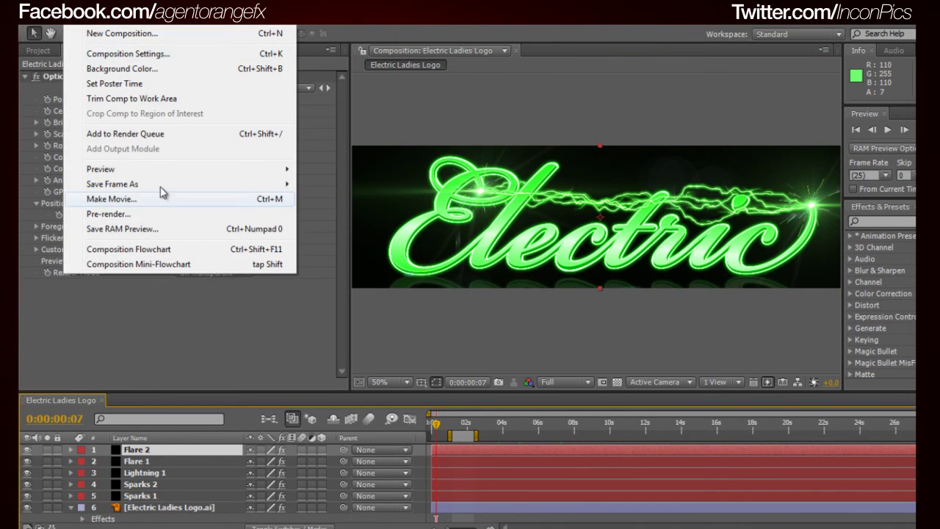
mouse_move(121, 187)
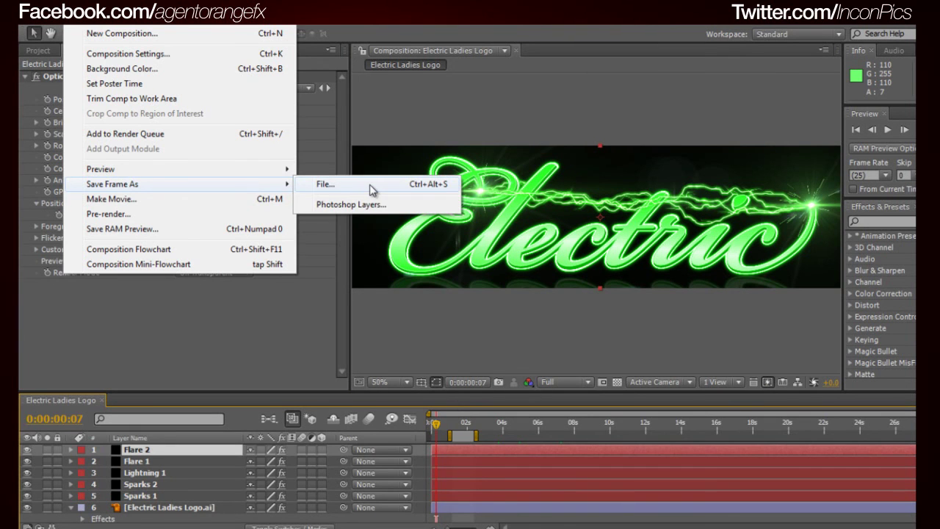
click(374, 189)
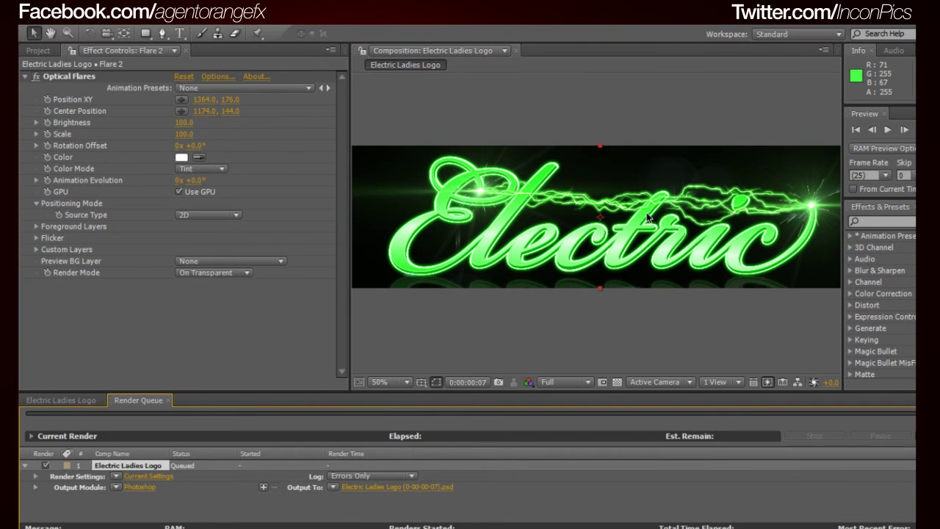
click(137, 488)
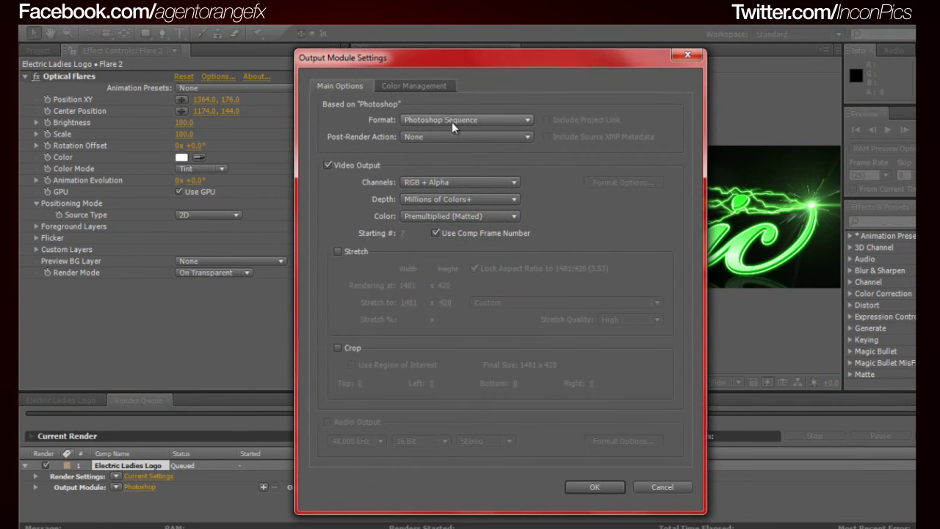
click(453, 121)
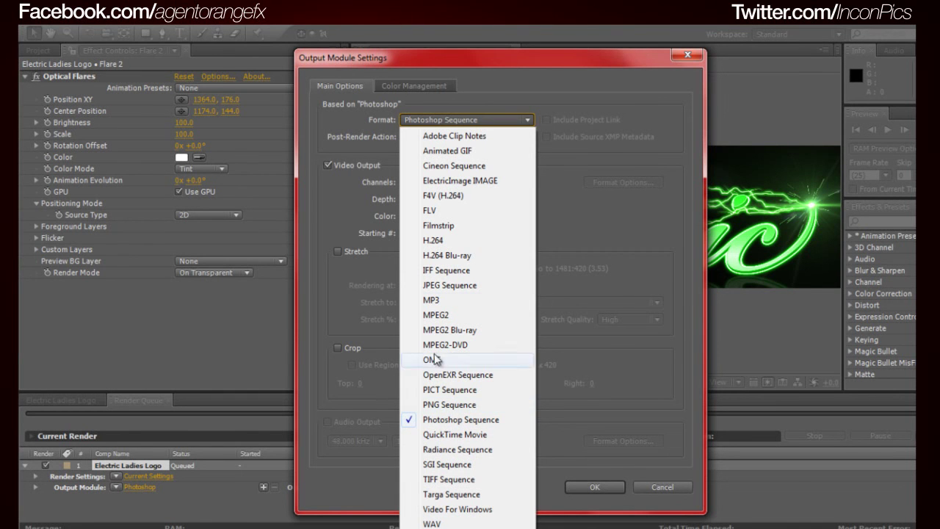
click(463, 286)
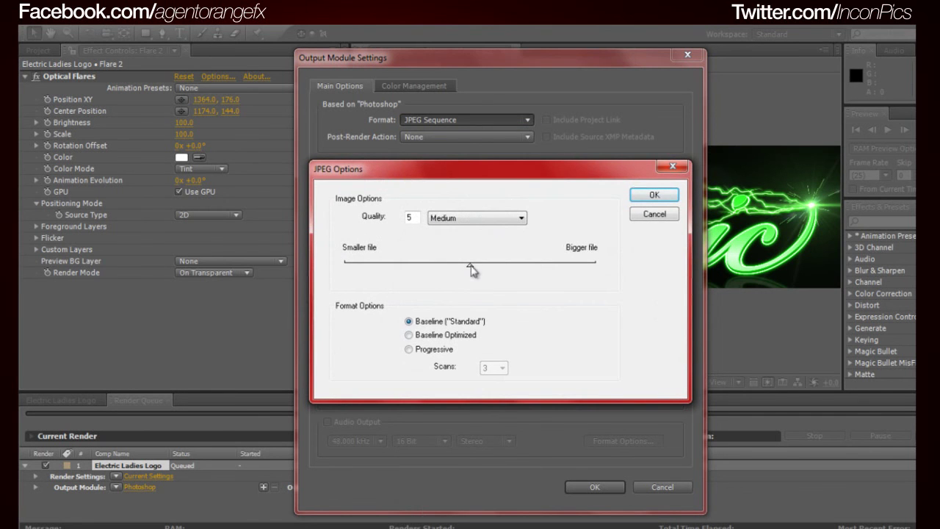
Set JPEG quality to maximum (10), render the frame, and minimize After Effects.
drag(471, 266, 676, 254)
click(514, 217)
click(477, 252)
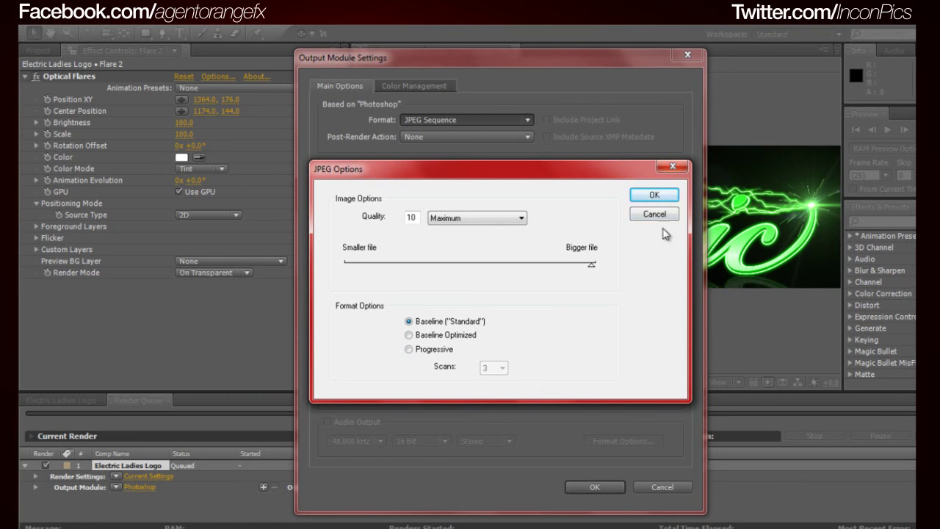
click(655, 194)
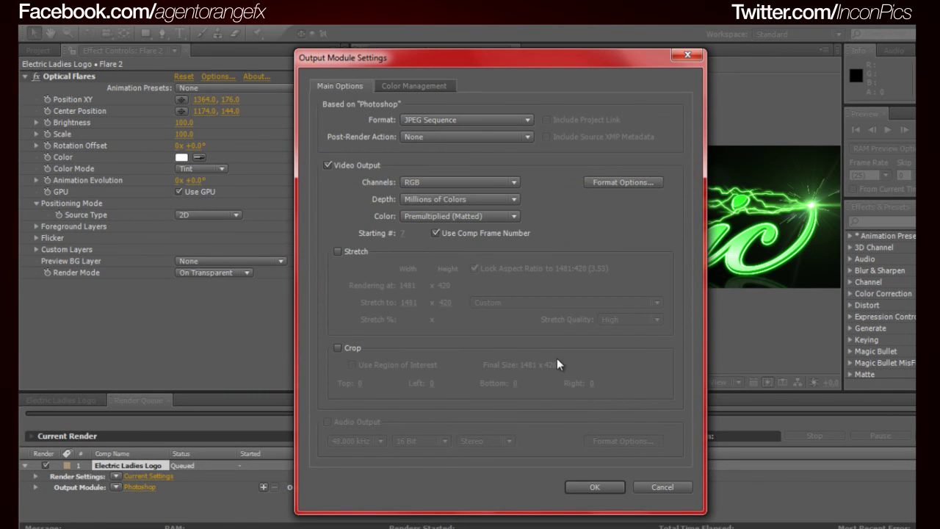
click(599, 487)
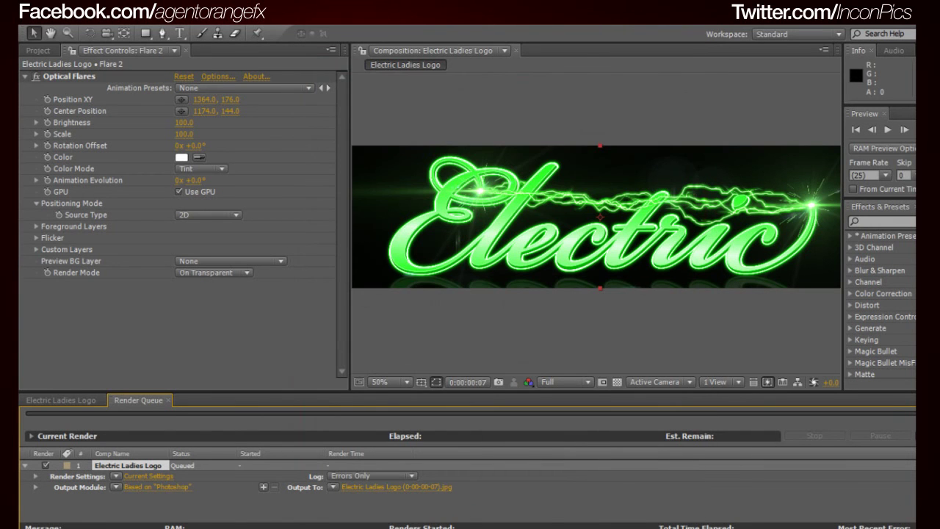
click(929, 436)
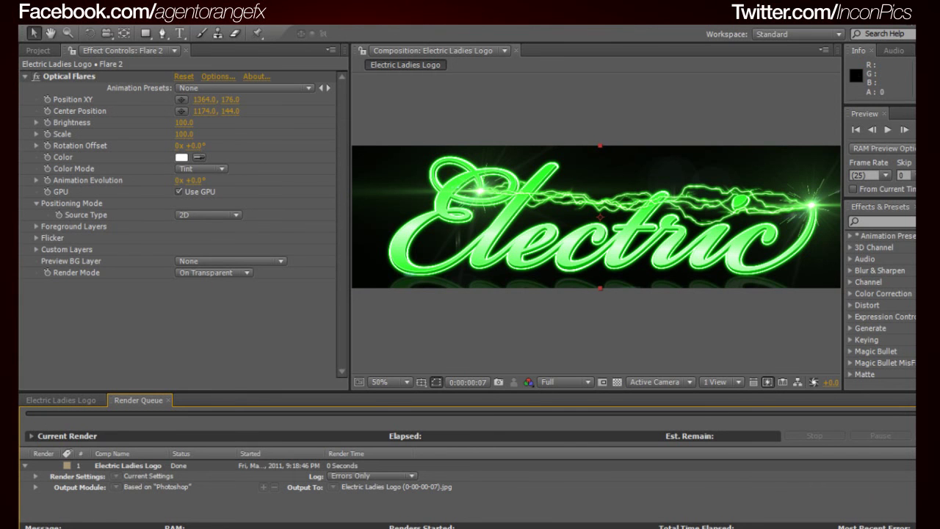
click(805, 29)
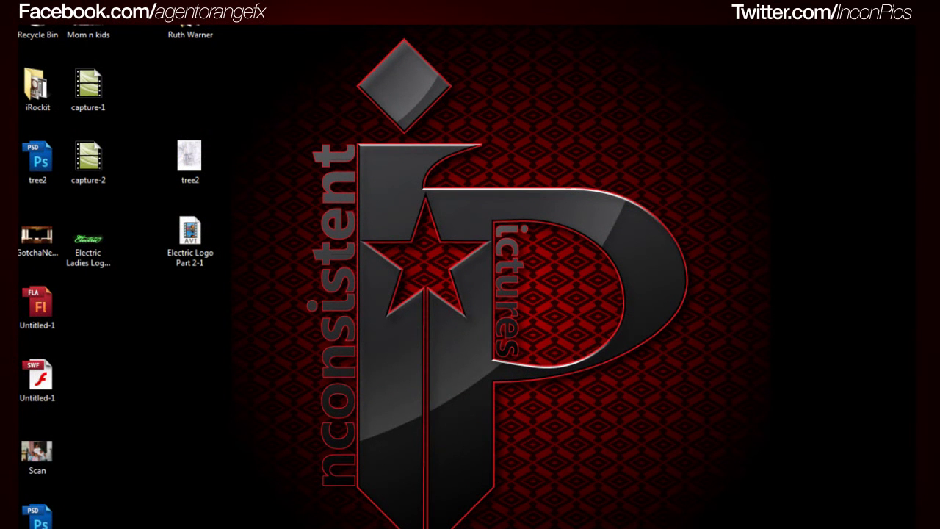
View the exported Electric Ladies Logo (0-00-00-07) JPEG in Photo Viewer, then return to After Effects.
mouse_move(241, 527)
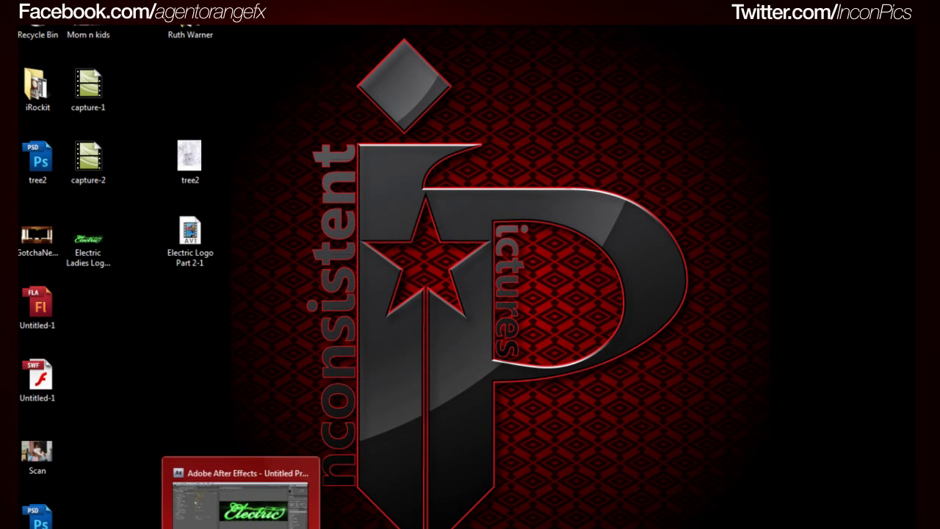
double_click(92, 247)
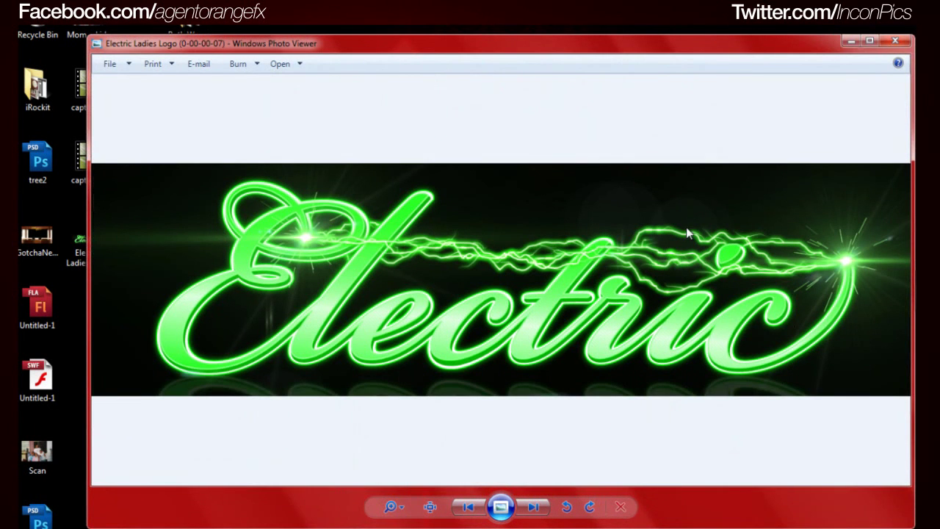
click(887, 44)
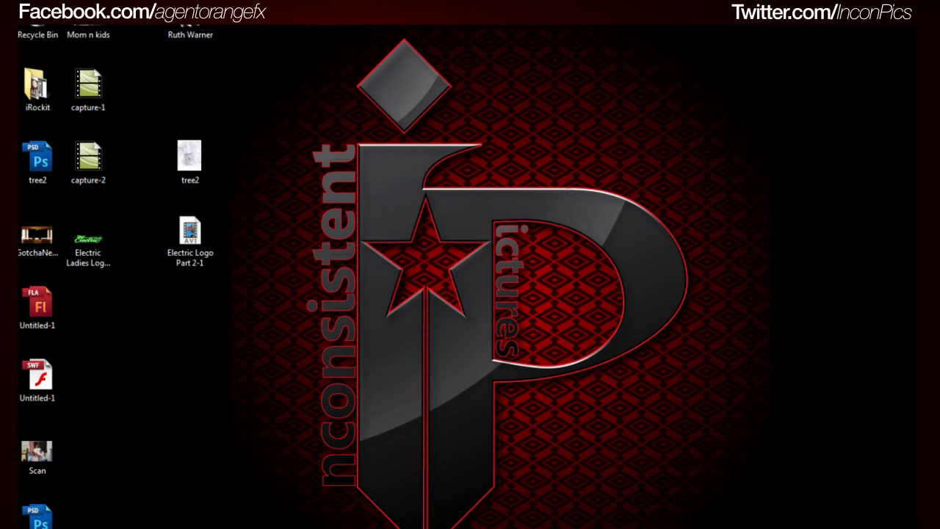
key(alt+Tab)
Scrub the Electric Ladies Logo timeline to about two seconds, then back to 0:00:00:16.
click(61, 400)
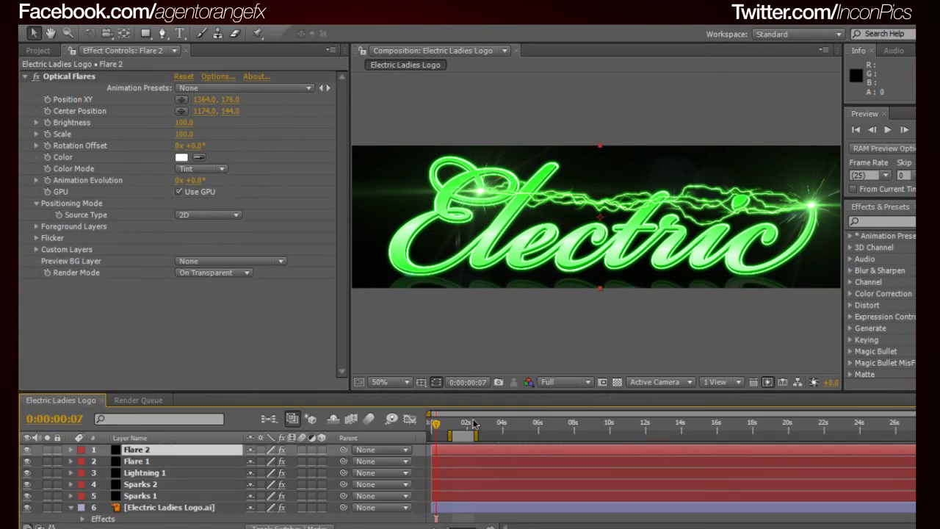
drag(436, 423, 603, 432)
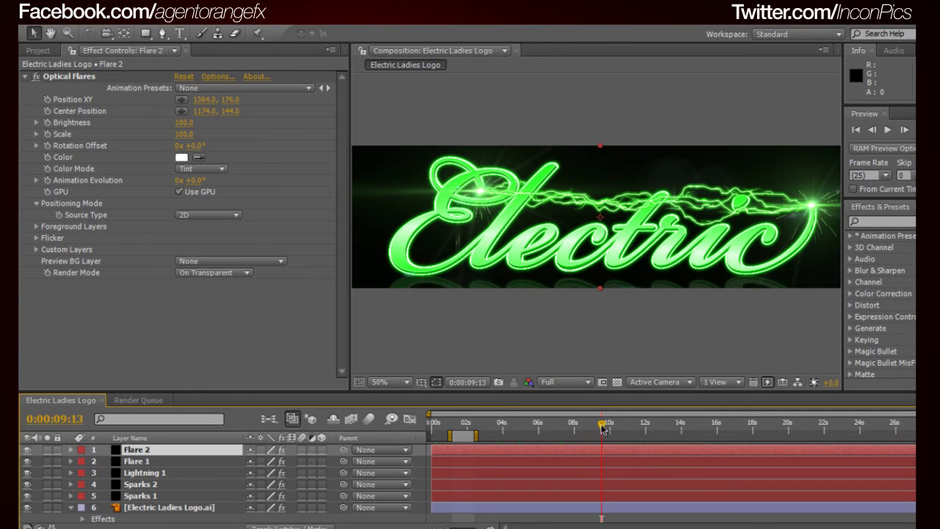
drag(602, 429, 449, 433)
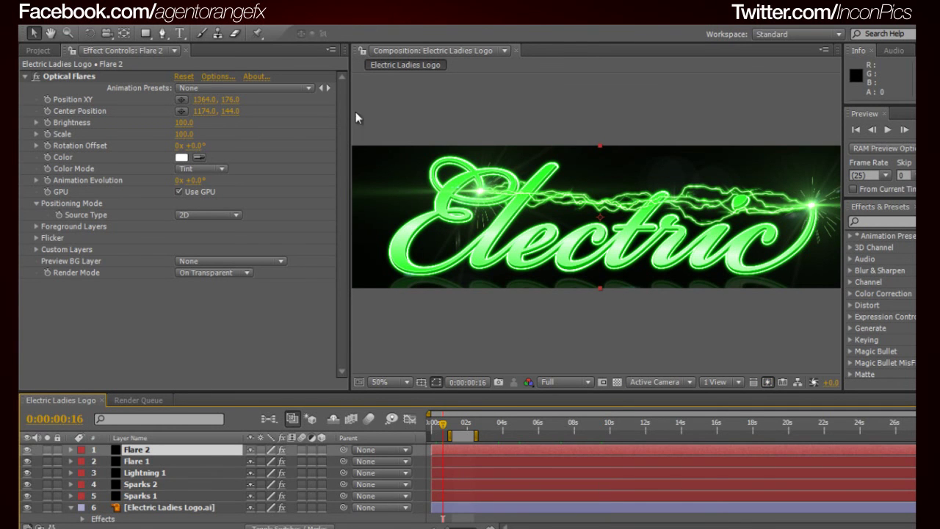
click(73, 18)
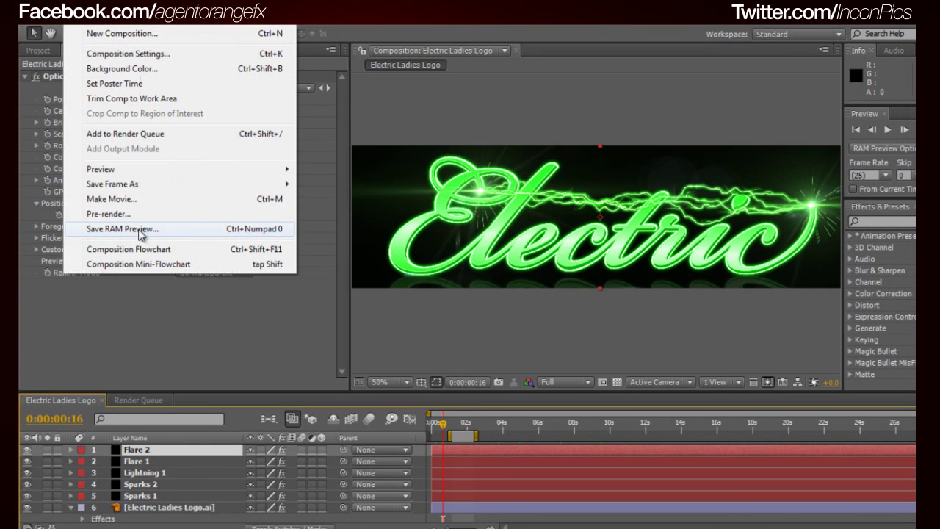
Queue frame 0:00:00:16 via Save Frame As with JPEG Sequence as the format.
mouse_move(132, 185)
click(343, 185)
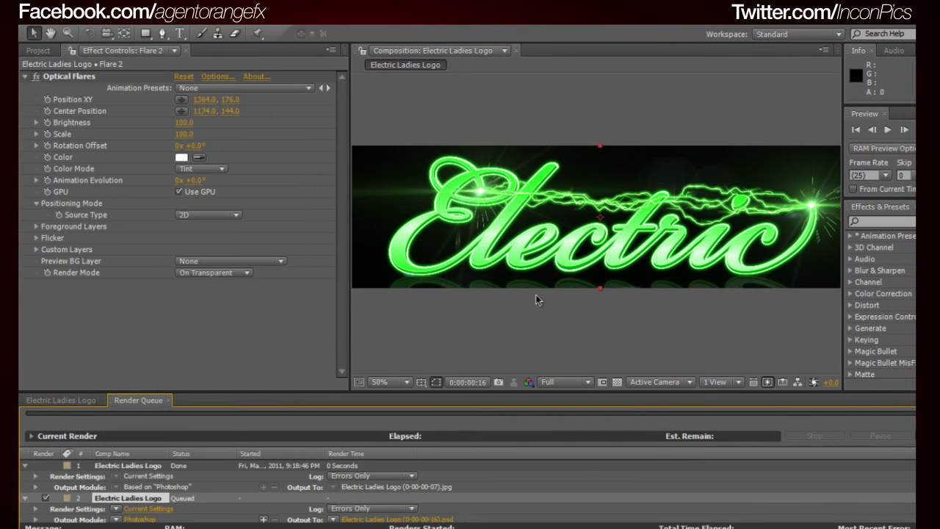
click(139, 519)
click(457, 121)
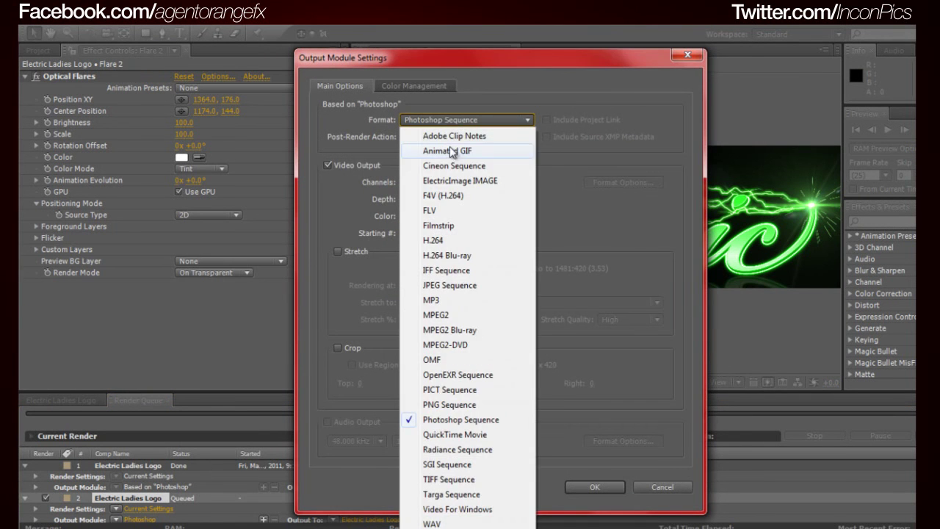
click(574, 161)
click(478, 123)
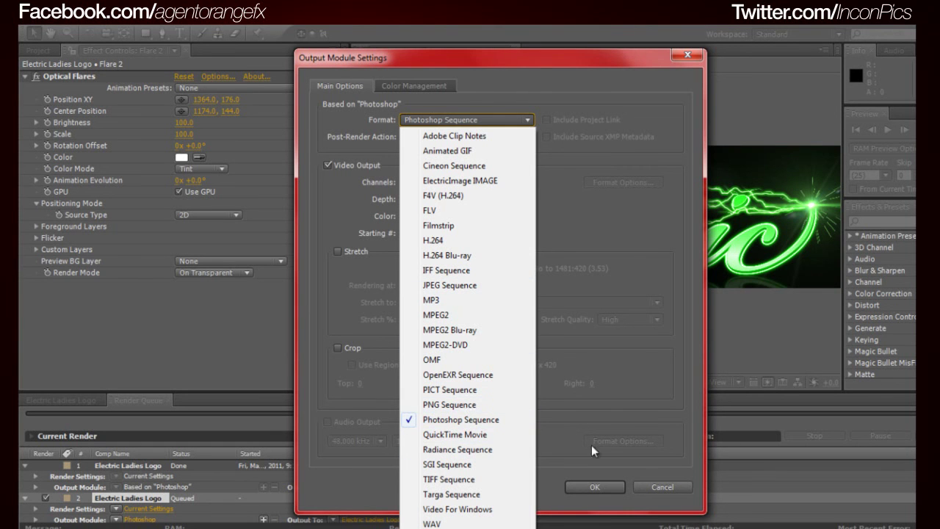
click(450, 286)
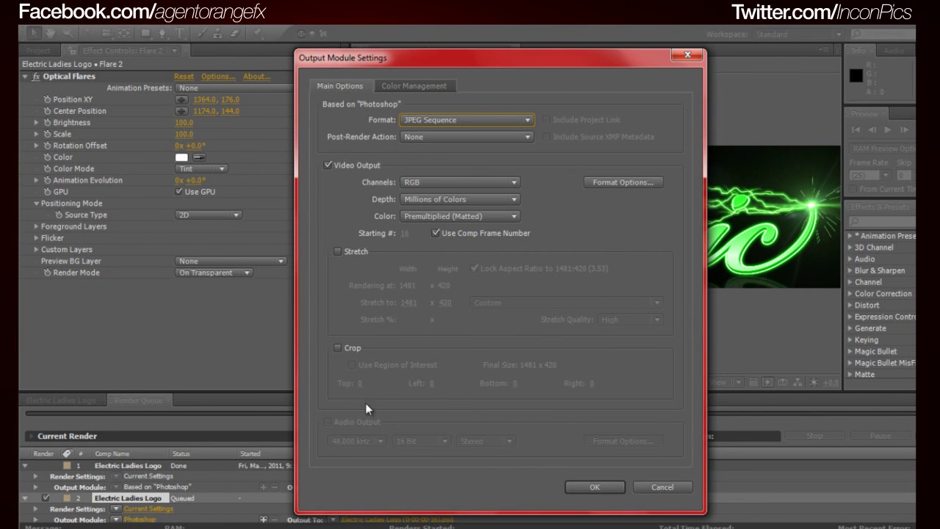
click(597, 488)
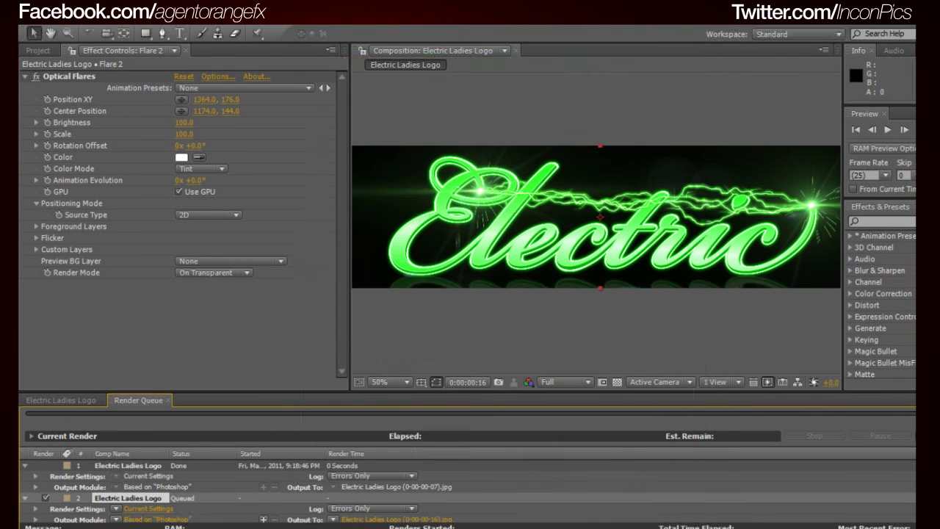
Set the output to overwrite Electric Ladies Logo (0-00-00-07).jpg, confirming the replacement.
click(397, 519)
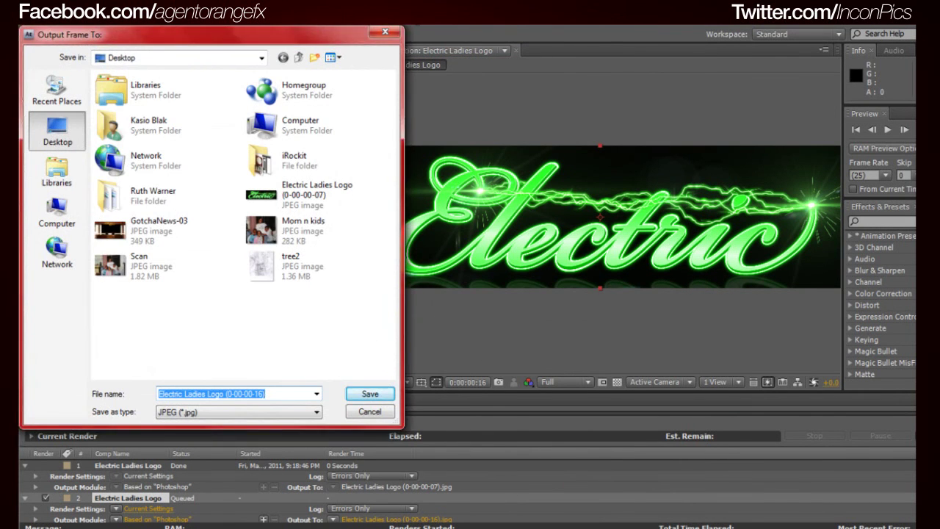
key(Return)
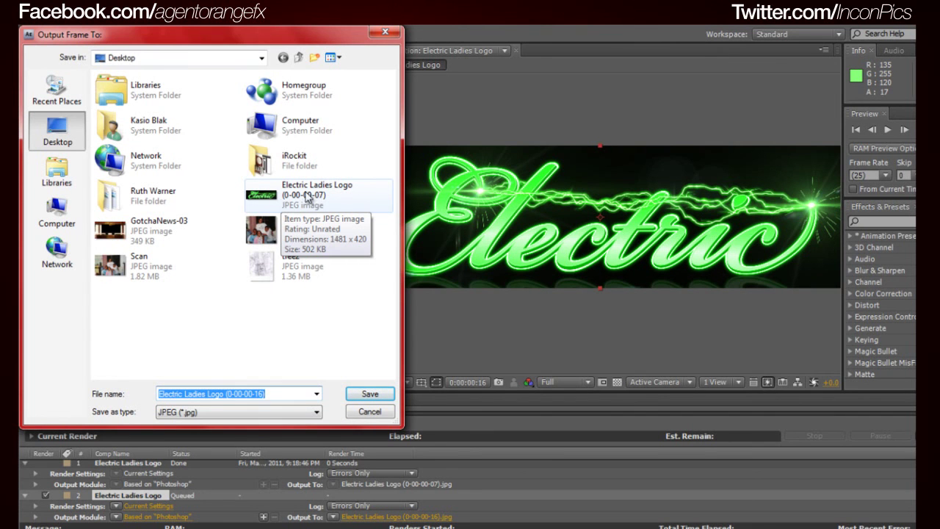
click(301, 192)
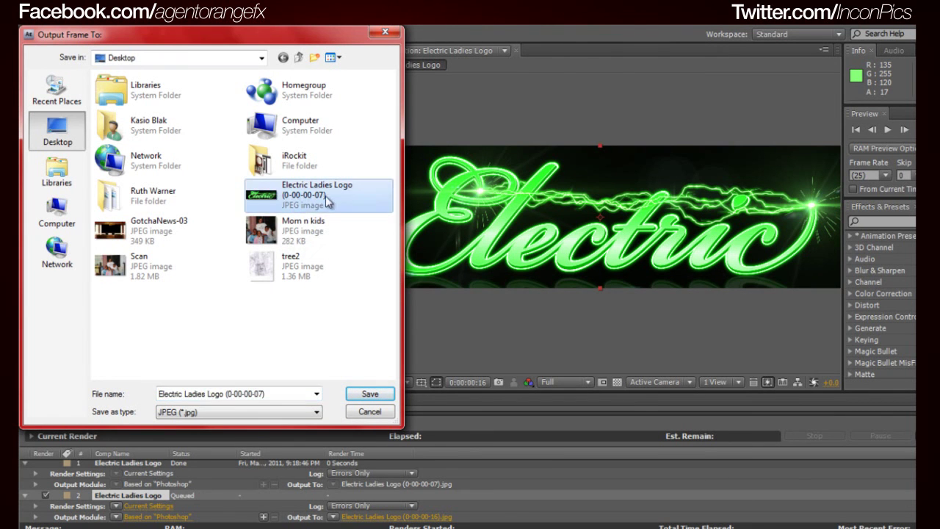
click(352, 392)
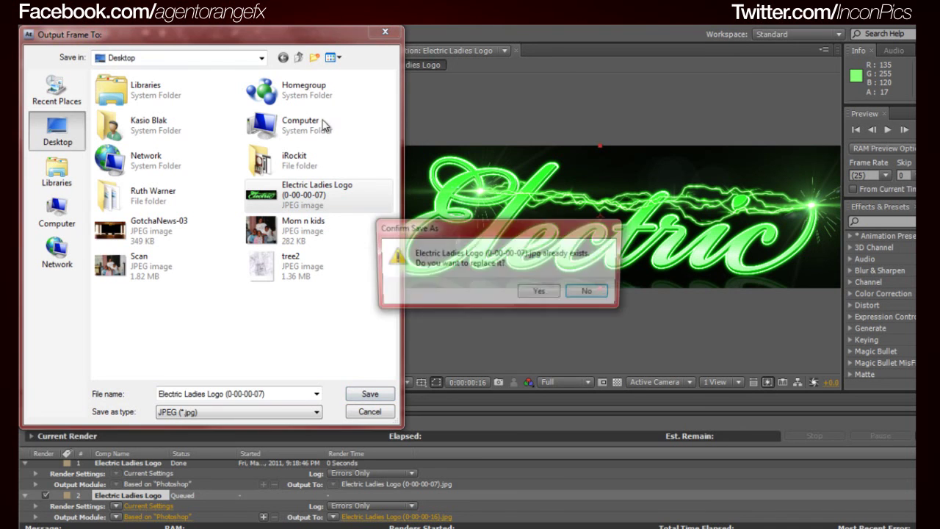
click(535, 292)
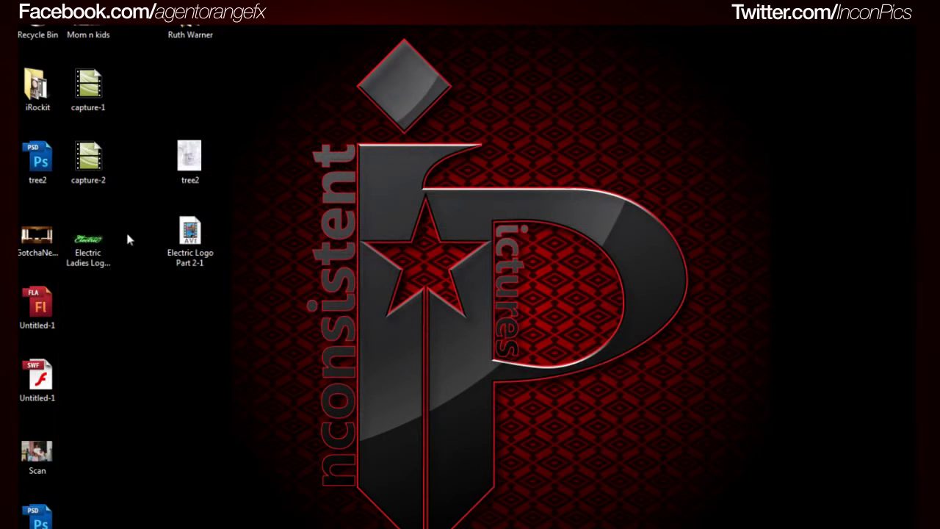
Open the re-rendered Electric Ladies Logo (0-00-00-07) JPEG in Windows Photo Viewer.
double_click(105, 237)
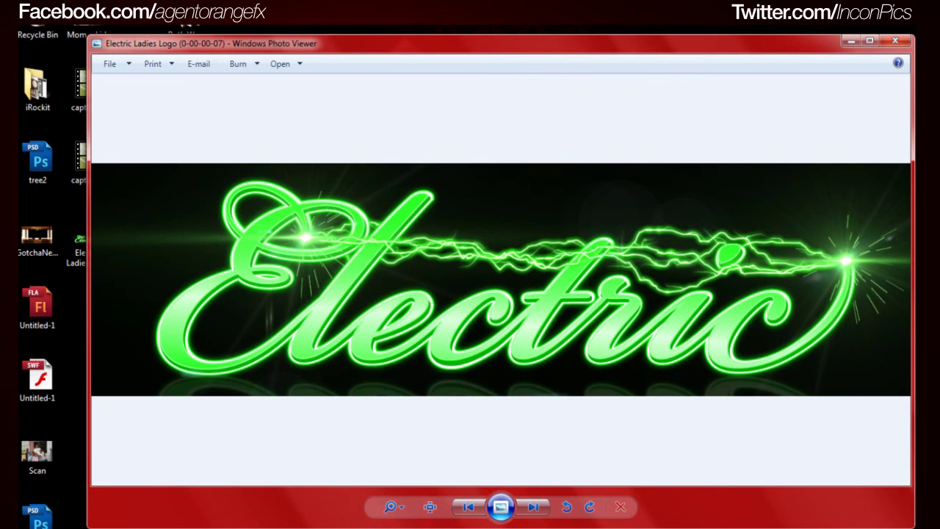